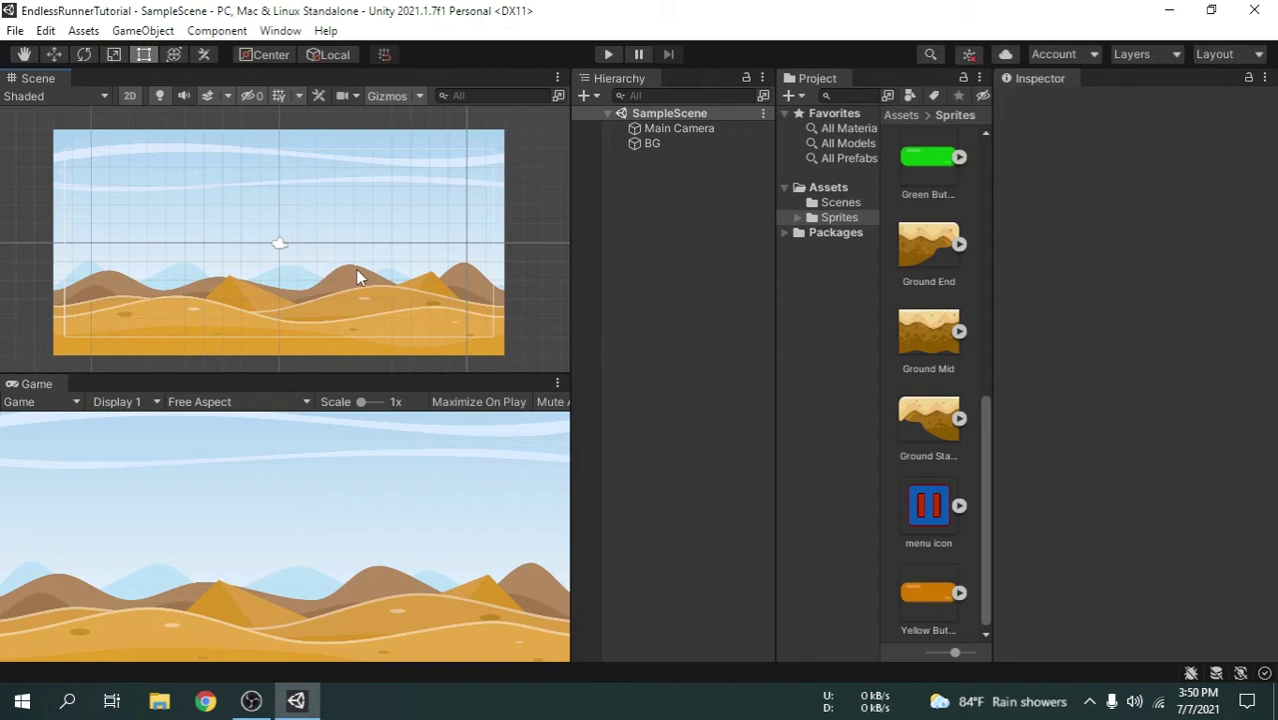
Pan and zoom the Scene view to frame the whole desert background.
middle_drag(357, 277, 292, 254)
middle_drag(430, 224, 366, 290)
middle_drag(255, 303, 376, 187)
scroll(463, 260, up, 2)
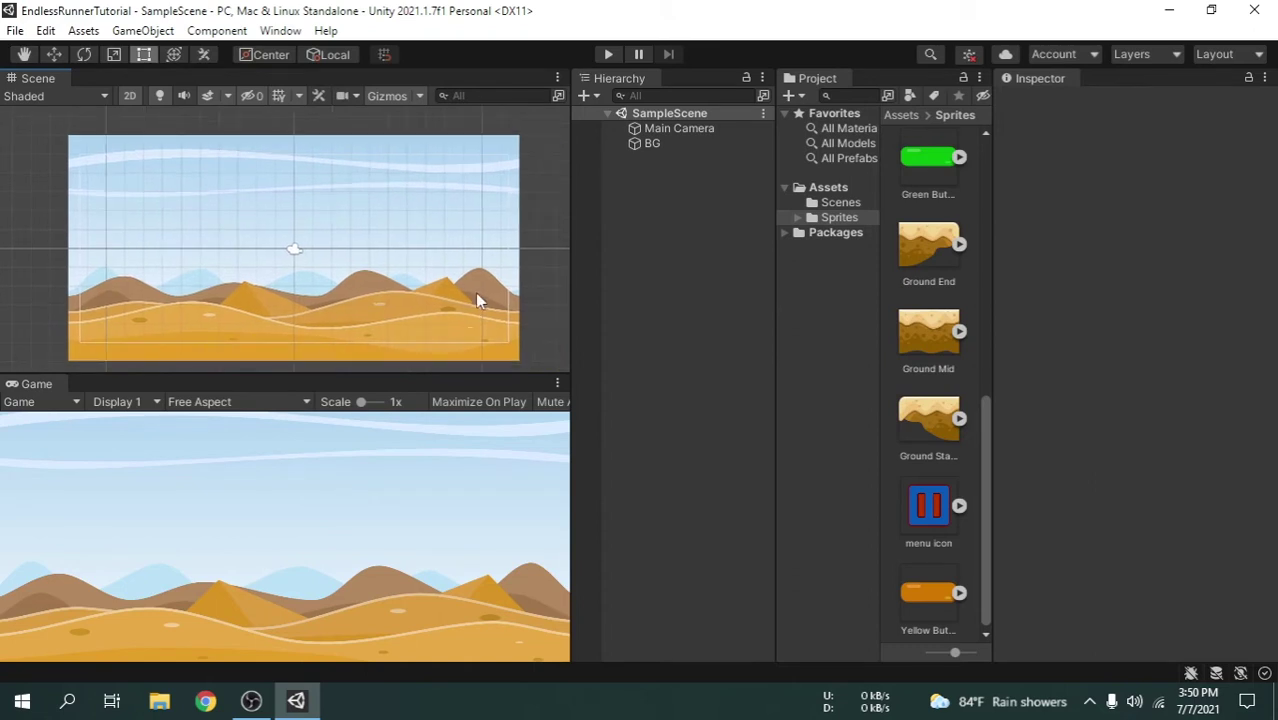
middle_drag(476, 300, 518, 237)
mouse_move(417, 316)
middle_down()
mouse_move(459, 231)
mouse_move(397, 302)
mouse_move(428, 312)
middle_up()
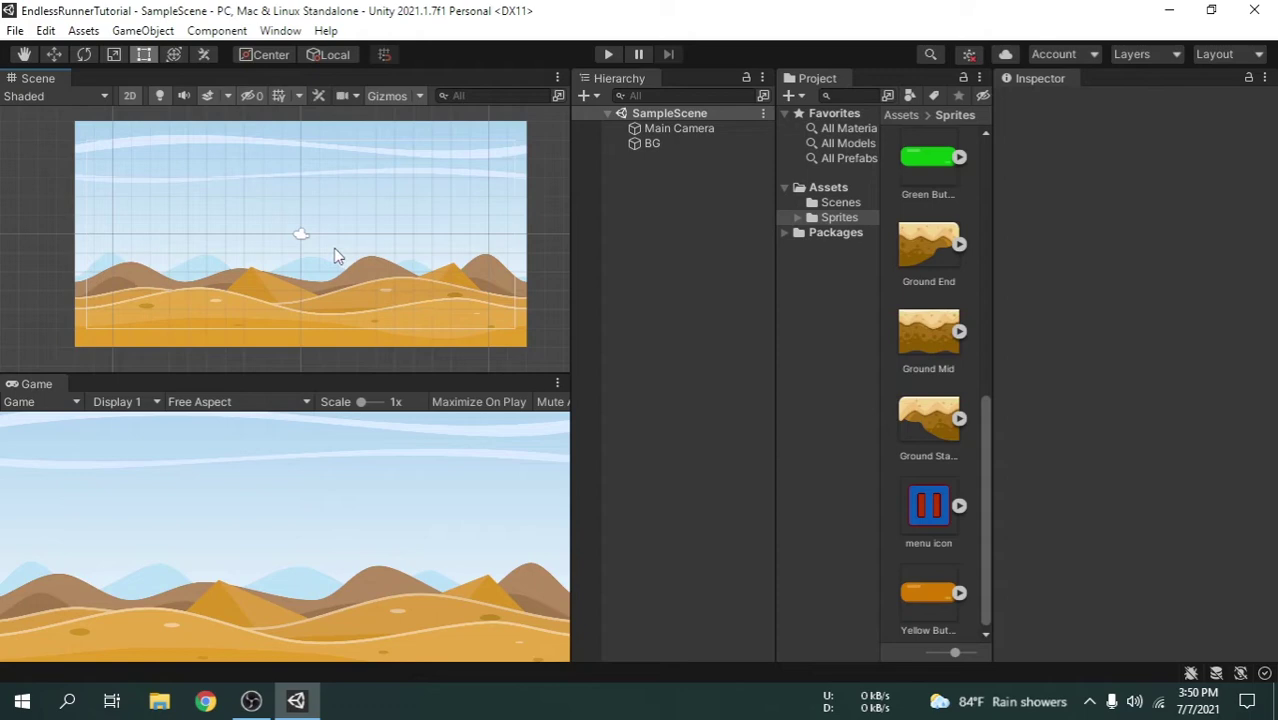
scroll(316, 241, up, 2)
scroll(316, 241, up, 3)
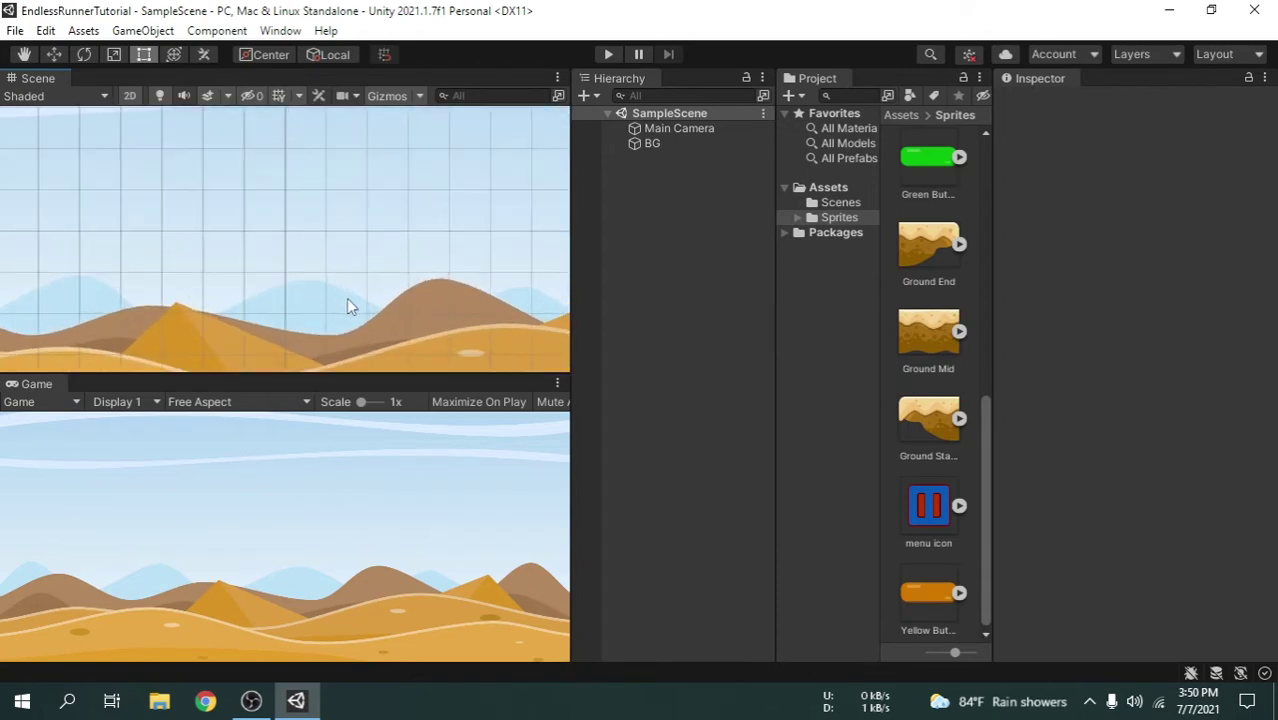
scroll(346, 298, down, 1)
scroll(330, 280, down, 3)
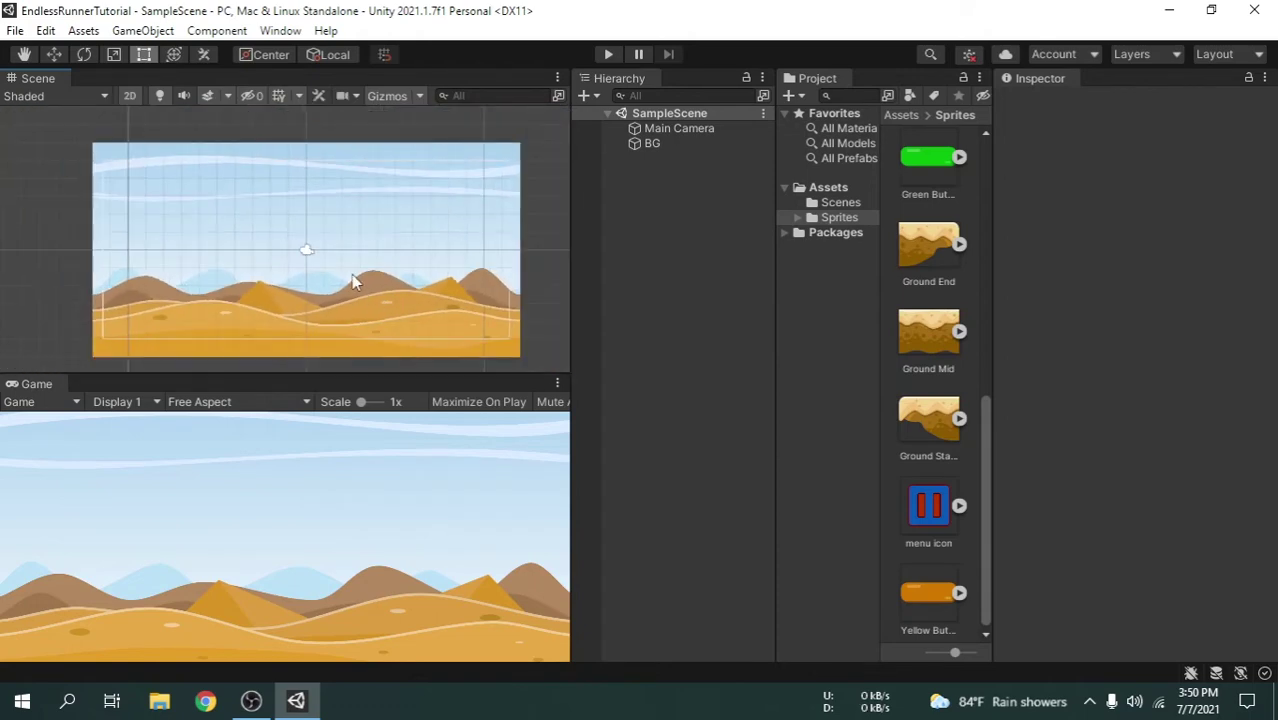
Select Main Camera and turn off its Camera icon in the Scene view Gizmos settings.
click(298, 246)
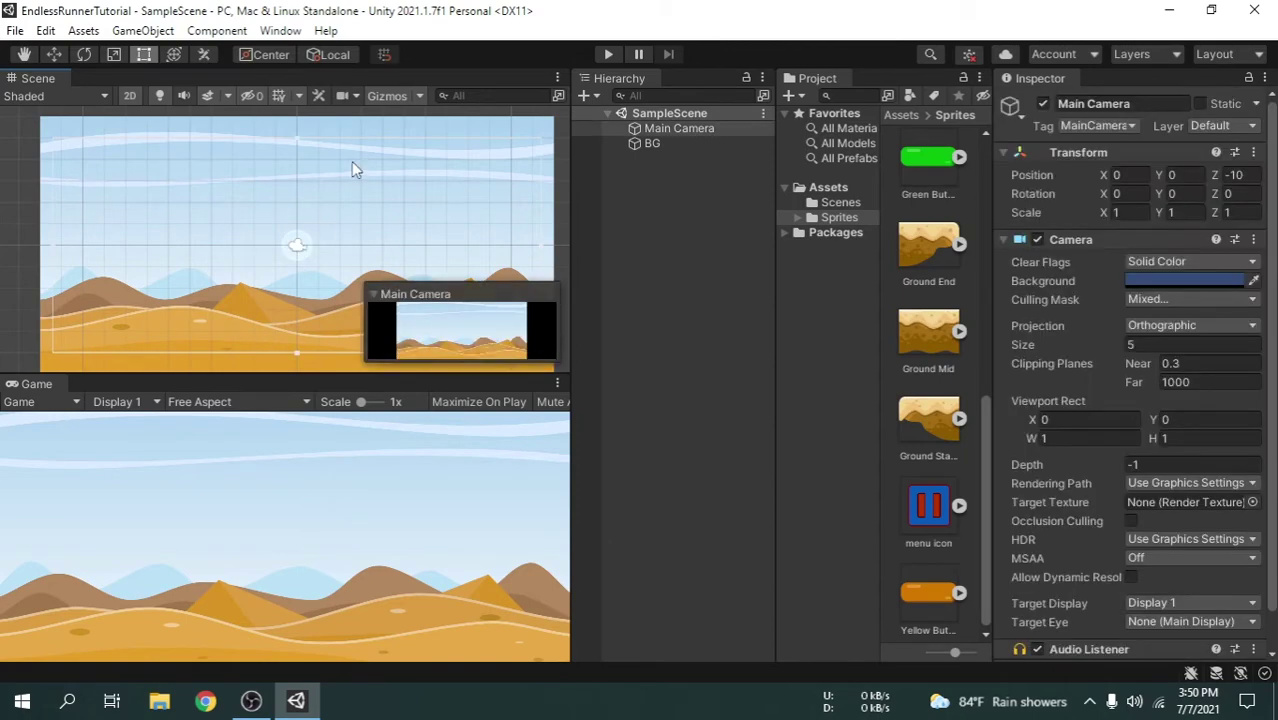
click(420, 95)
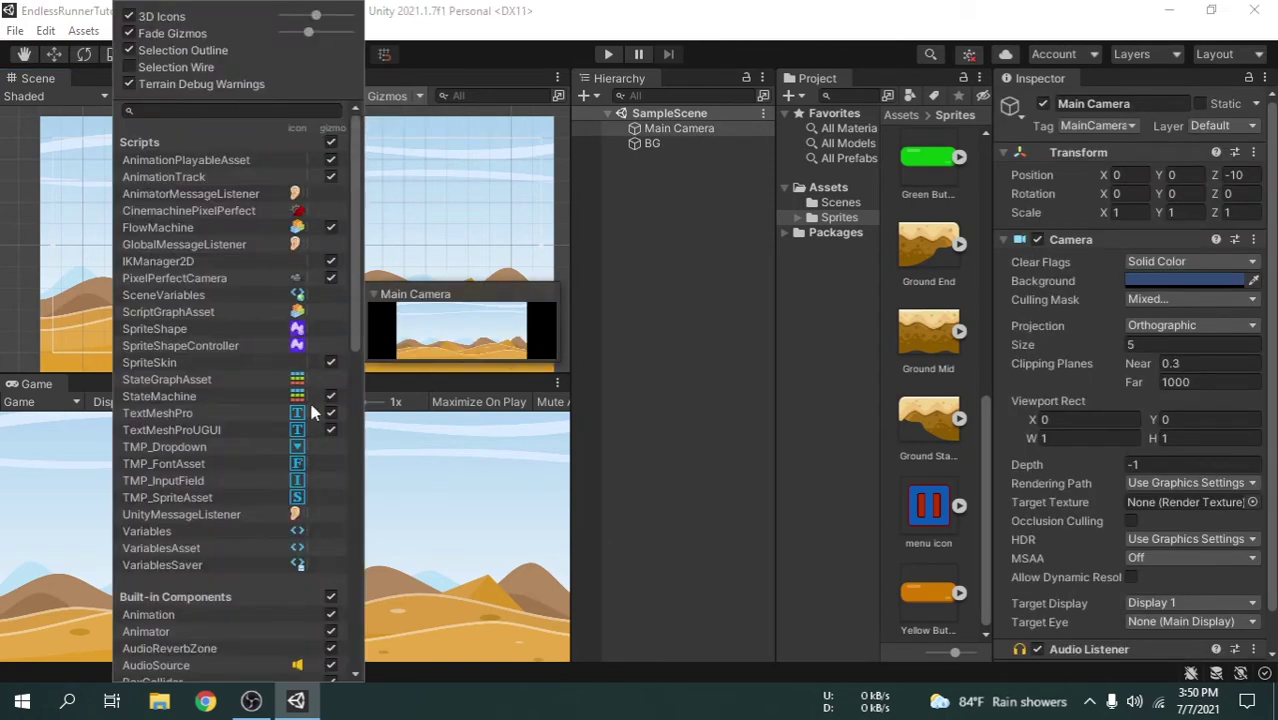
scroll(243, 410, down, 5)
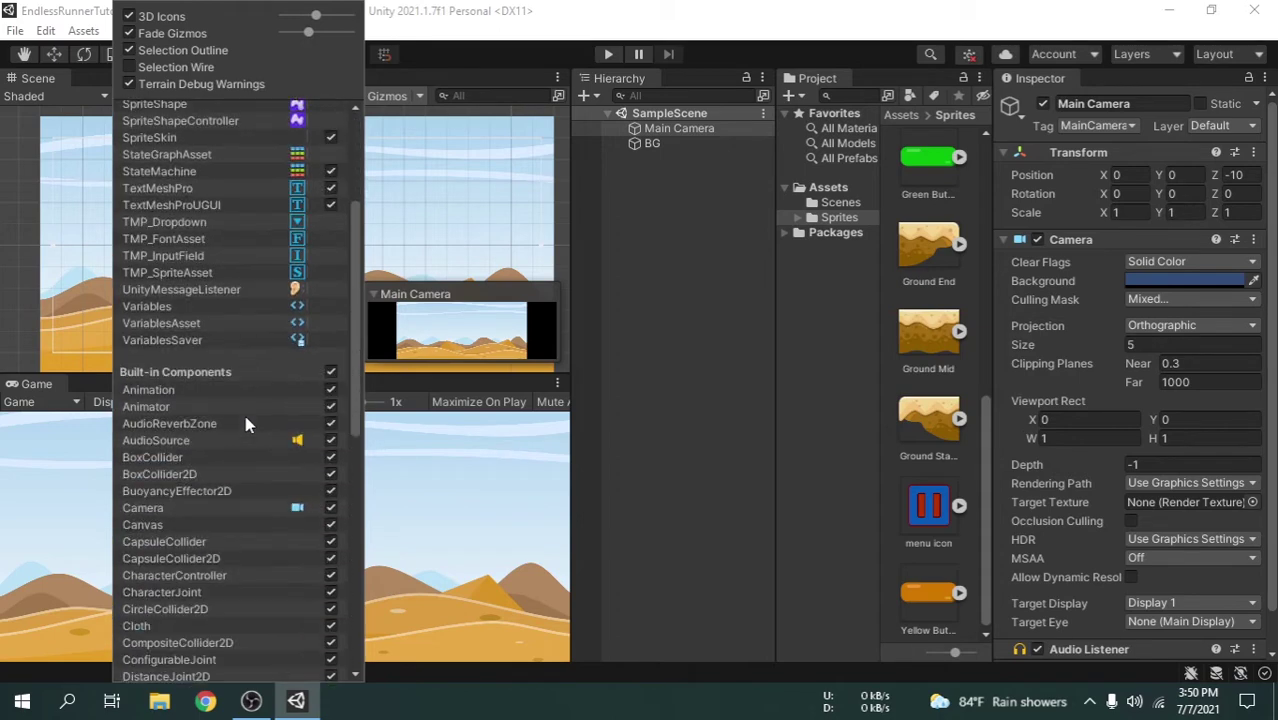
scroll(245, 426, down, 2)
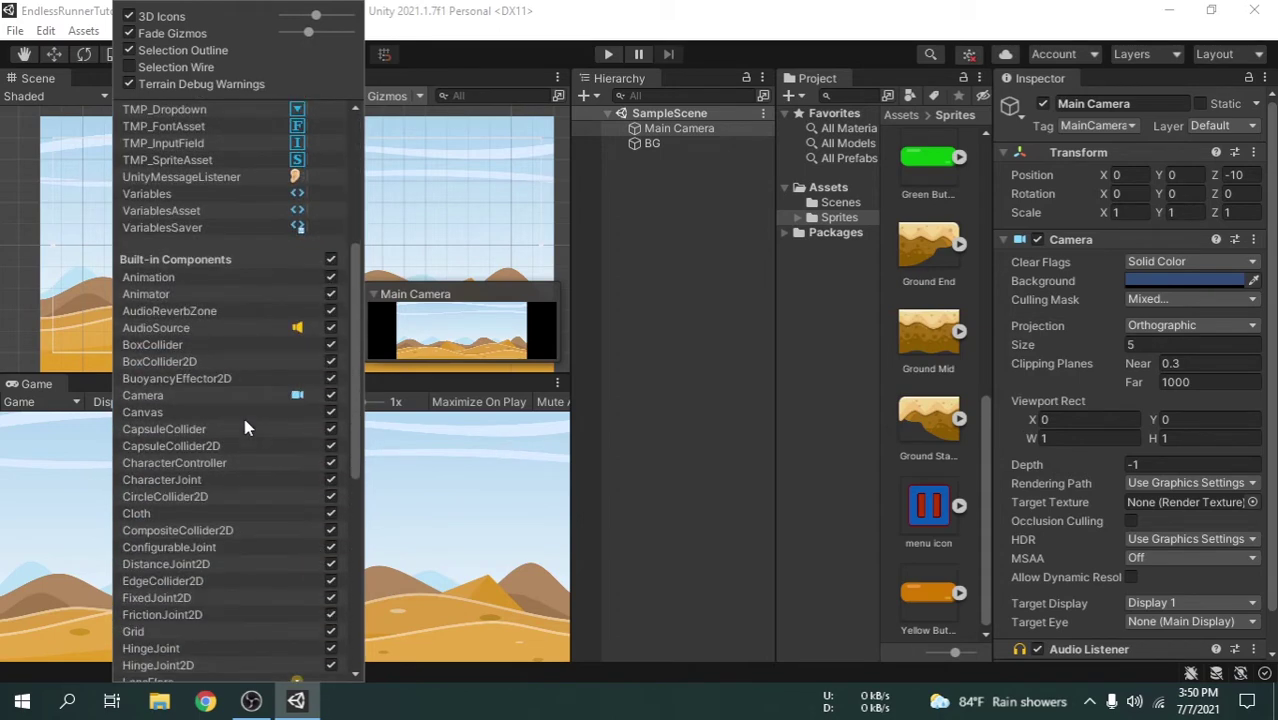
click(299, 396)
Create an empty object in the Hierarchy named 'Ground 1'.
click(419, 93)
click(702, 410)
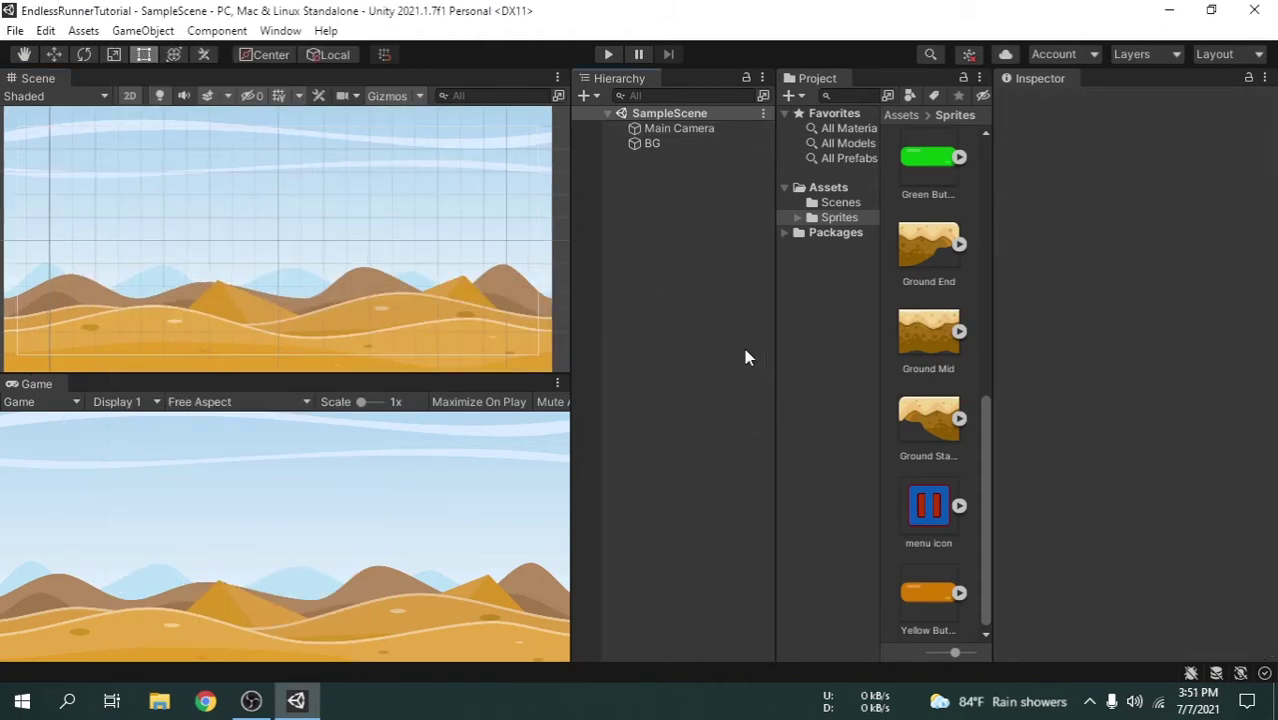
right_click(669, 301)
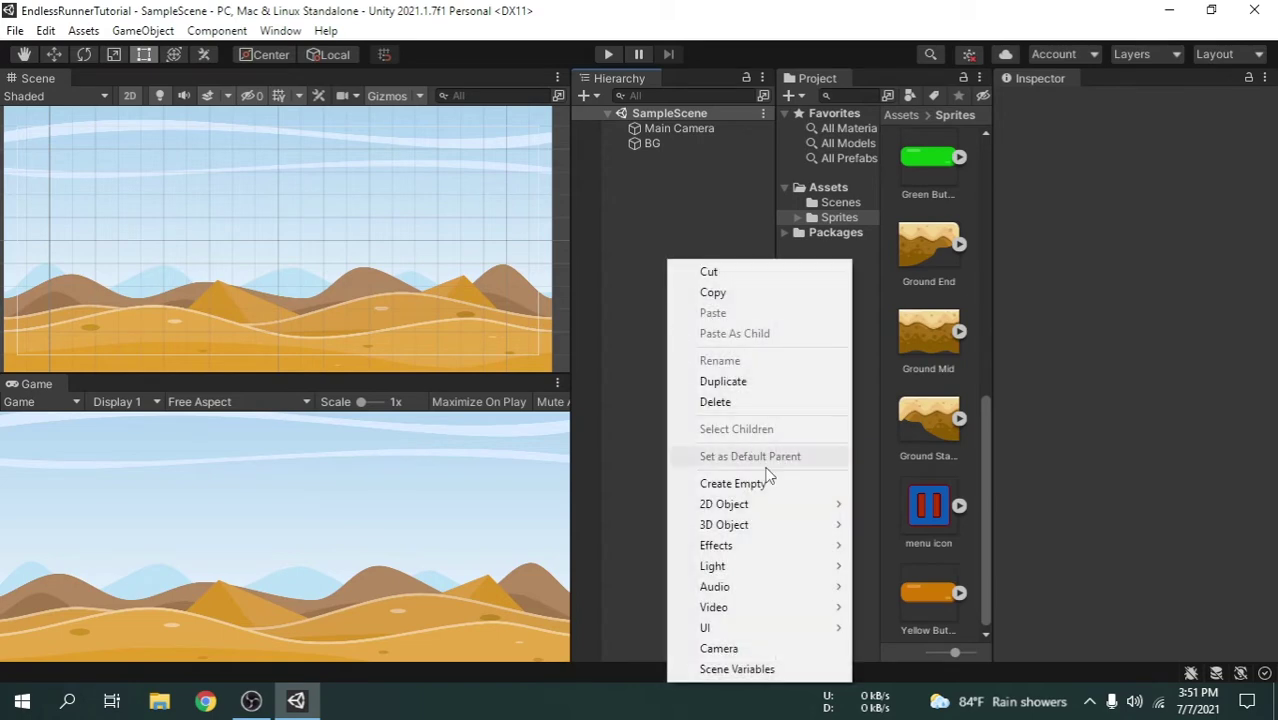
click(735, 483)
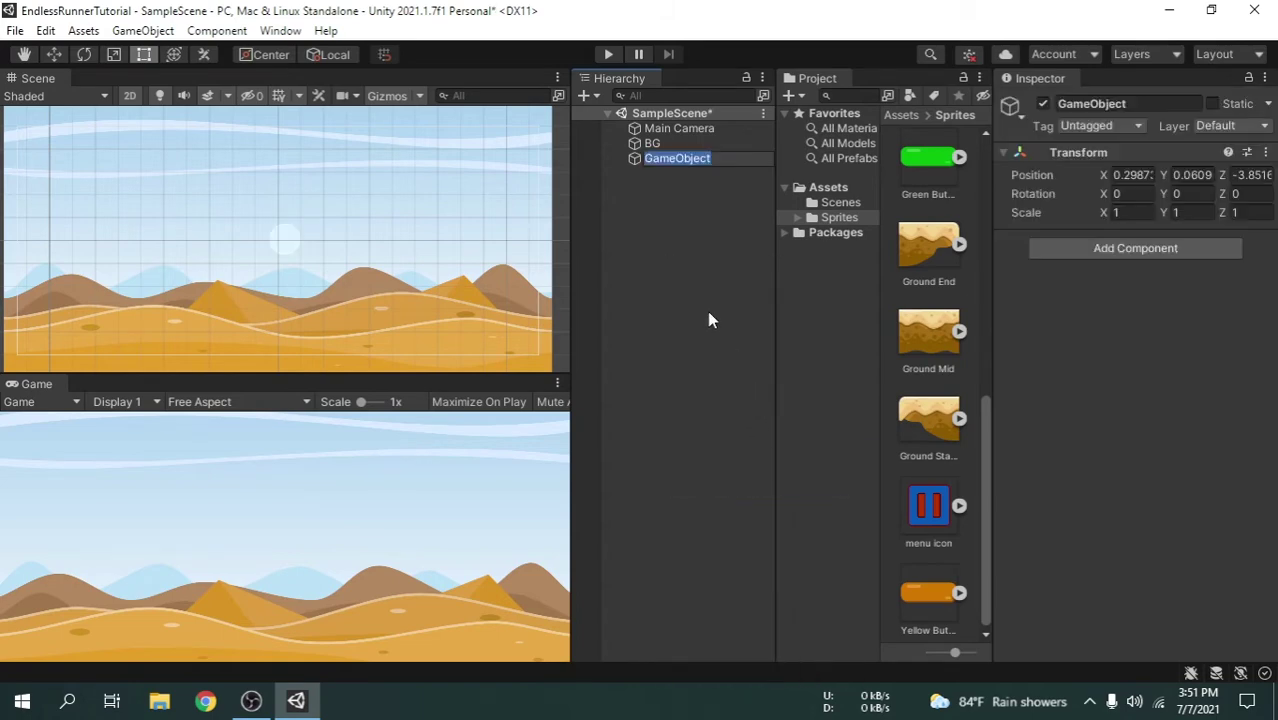
text(Ground)
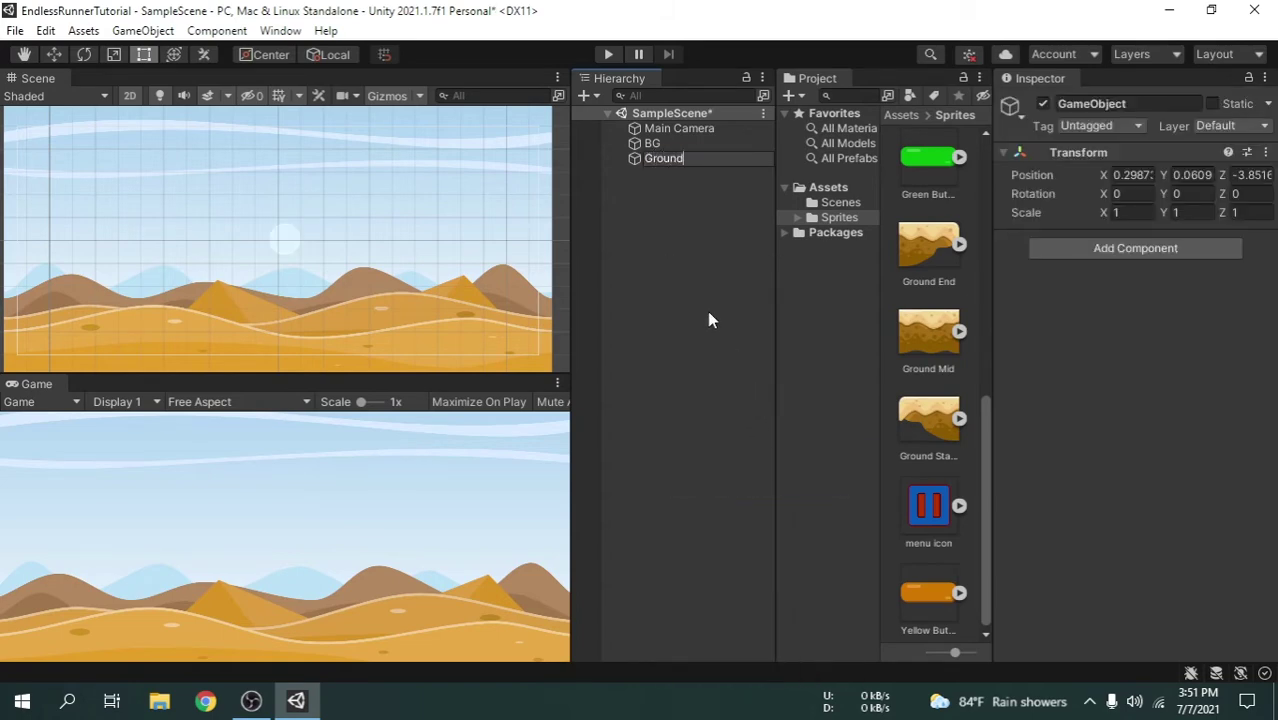
text( 1)
key(Return)
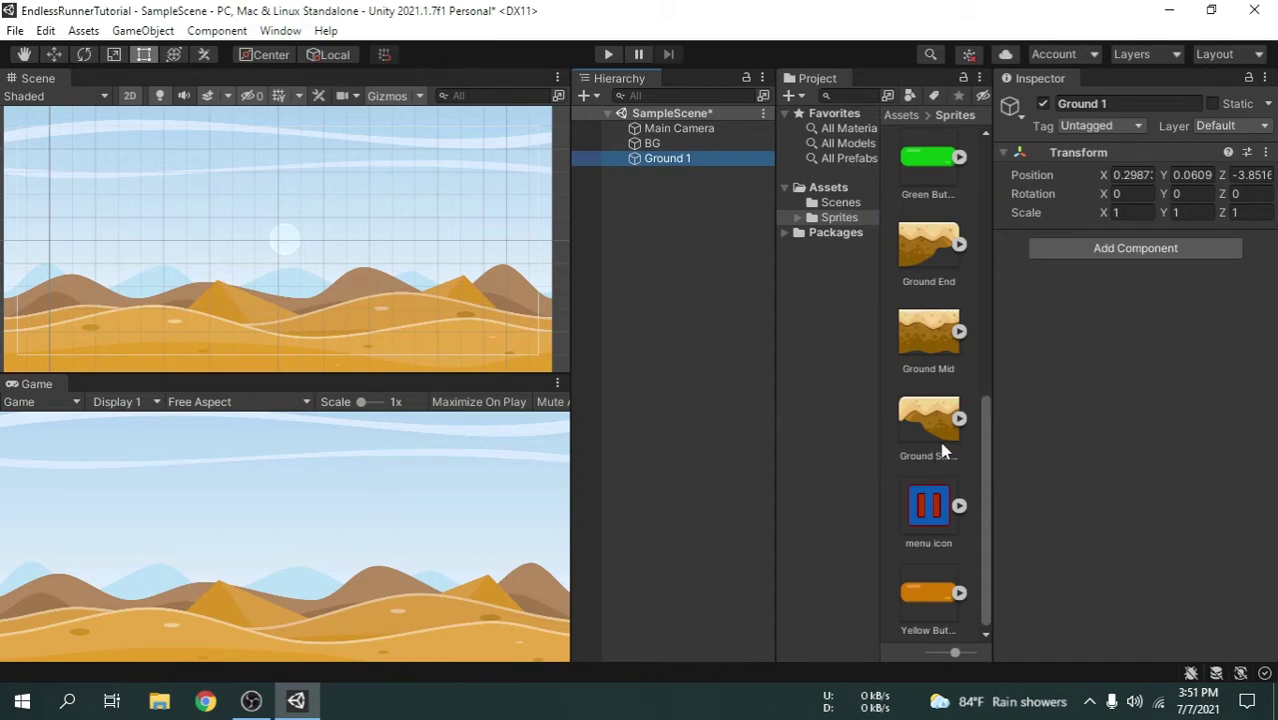
Make the Ground Start sprite a child of Ground 1 and reset its position to 0, 0, 0.
drag(940, 420, 673, 158)
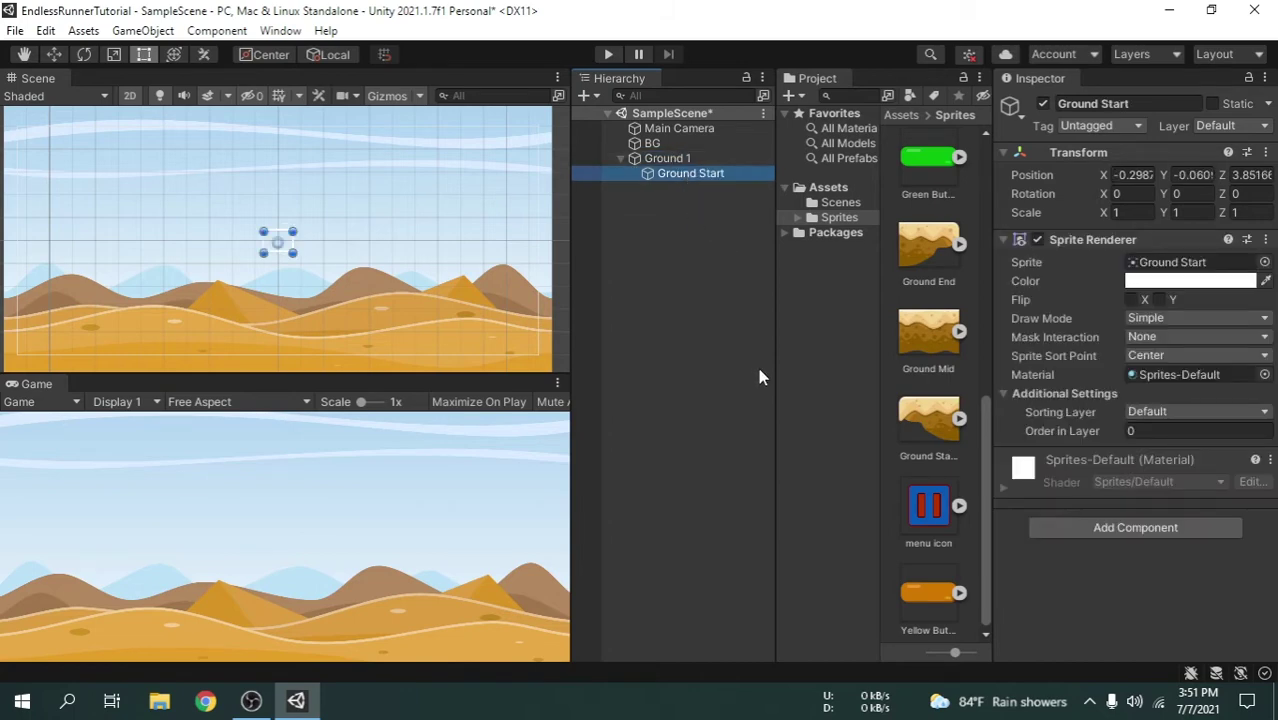
click(1268, 155)
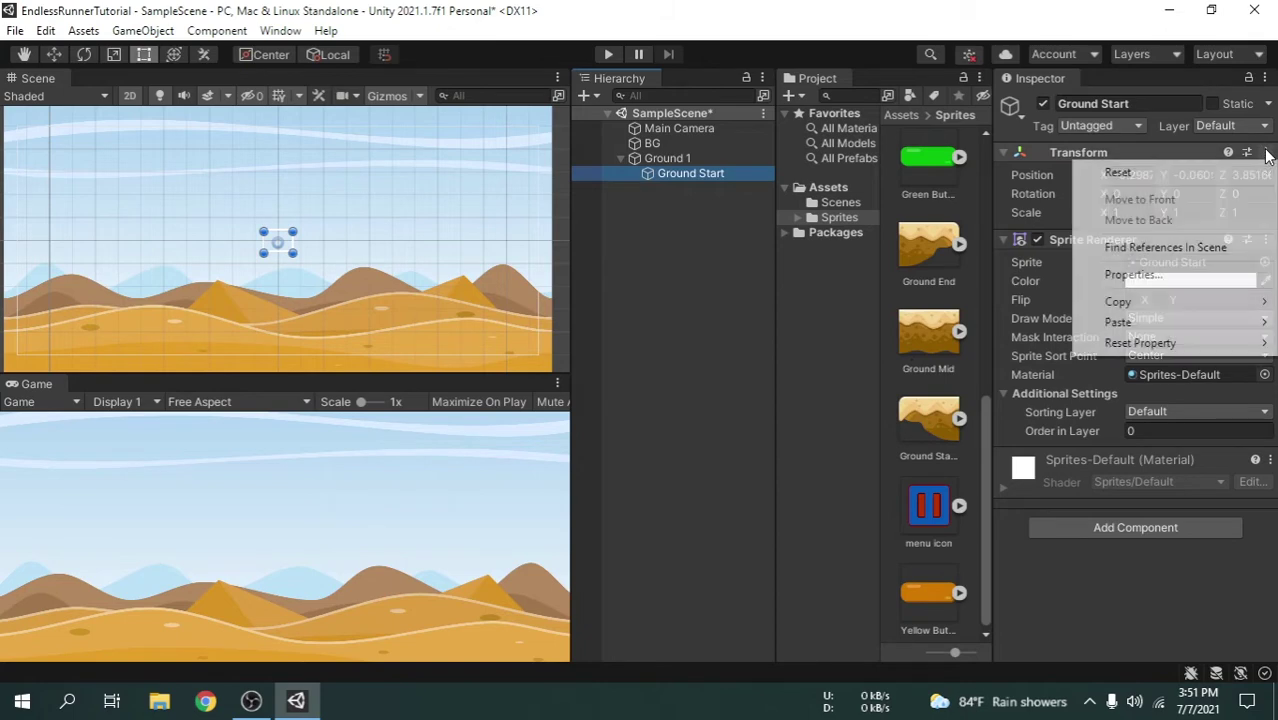
click(1157, 176)
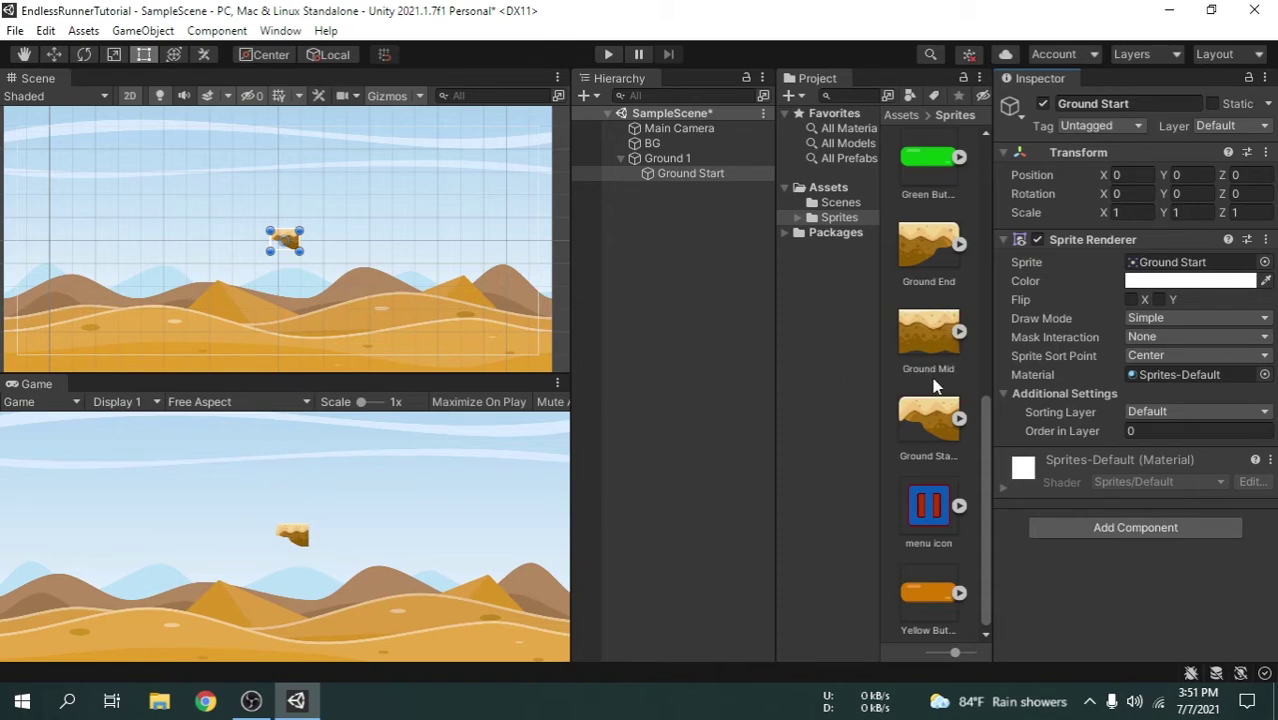
Add the Ground Mid sprite under Ground 1 and reset its position to 0, 0, 0.
drag(937, 336, 688, 162)
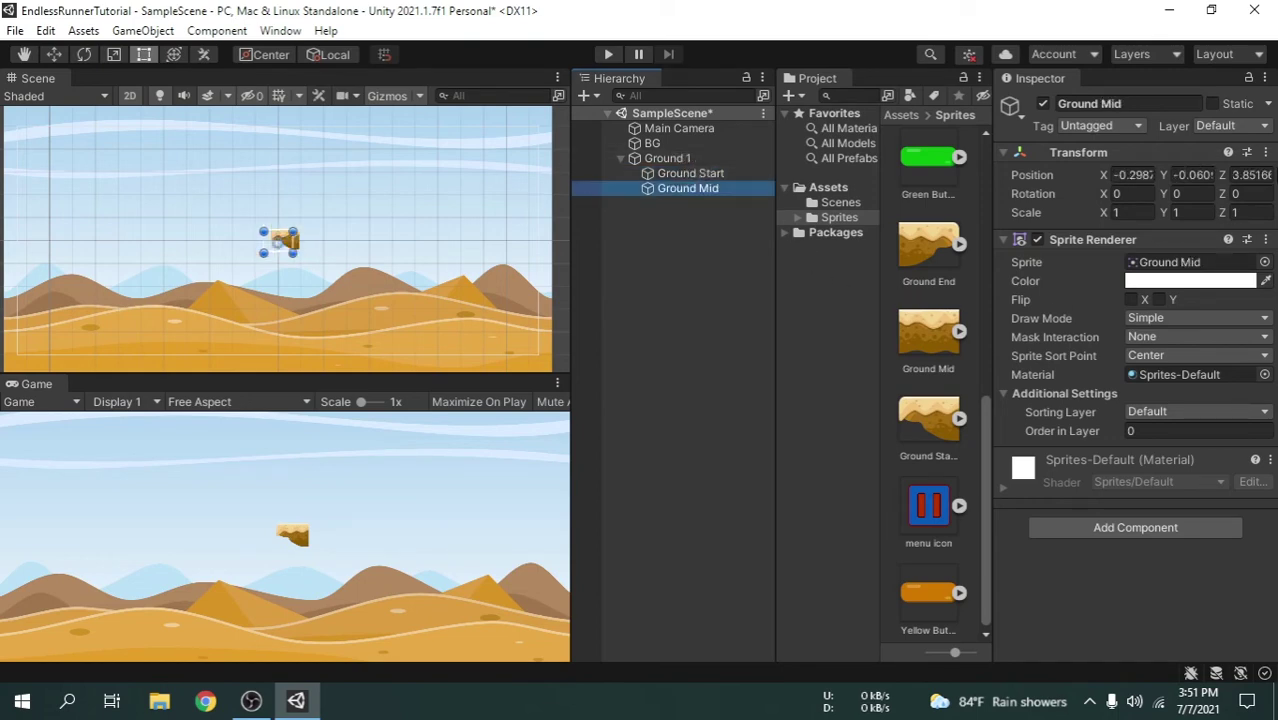
click(1265, 152)
click(1157, 172)
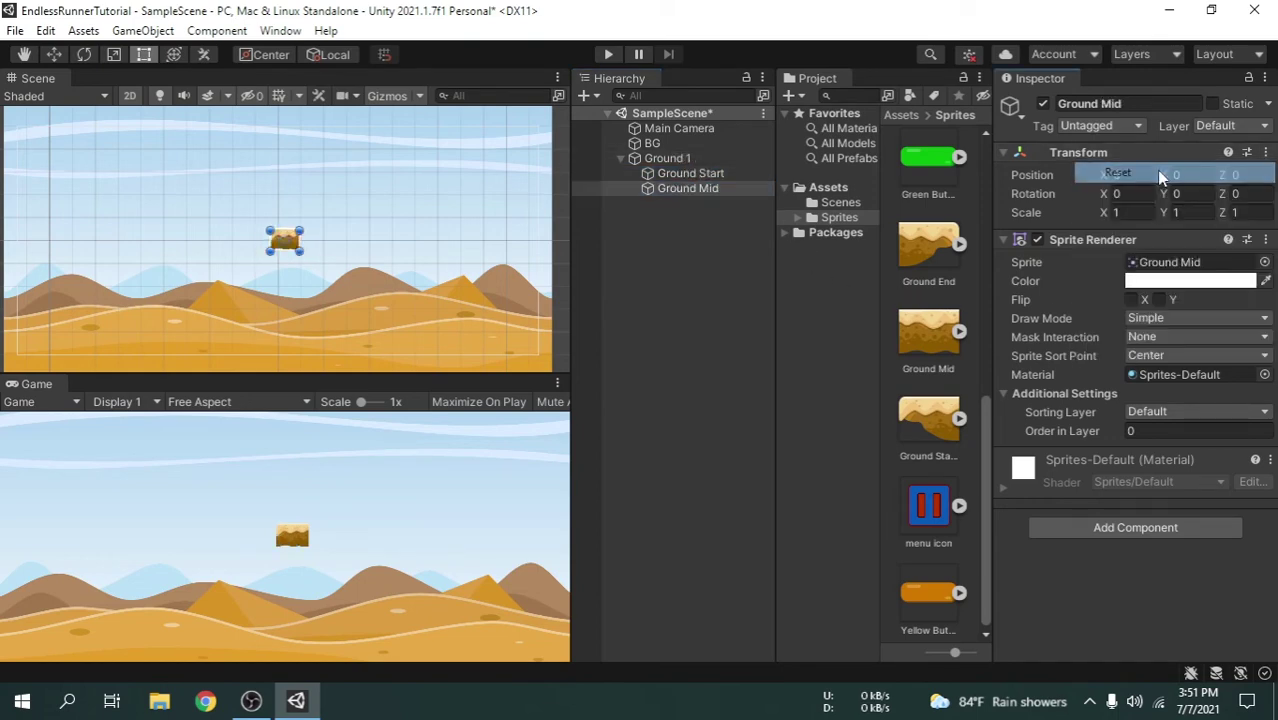
scroll(340, 252, up, 5)
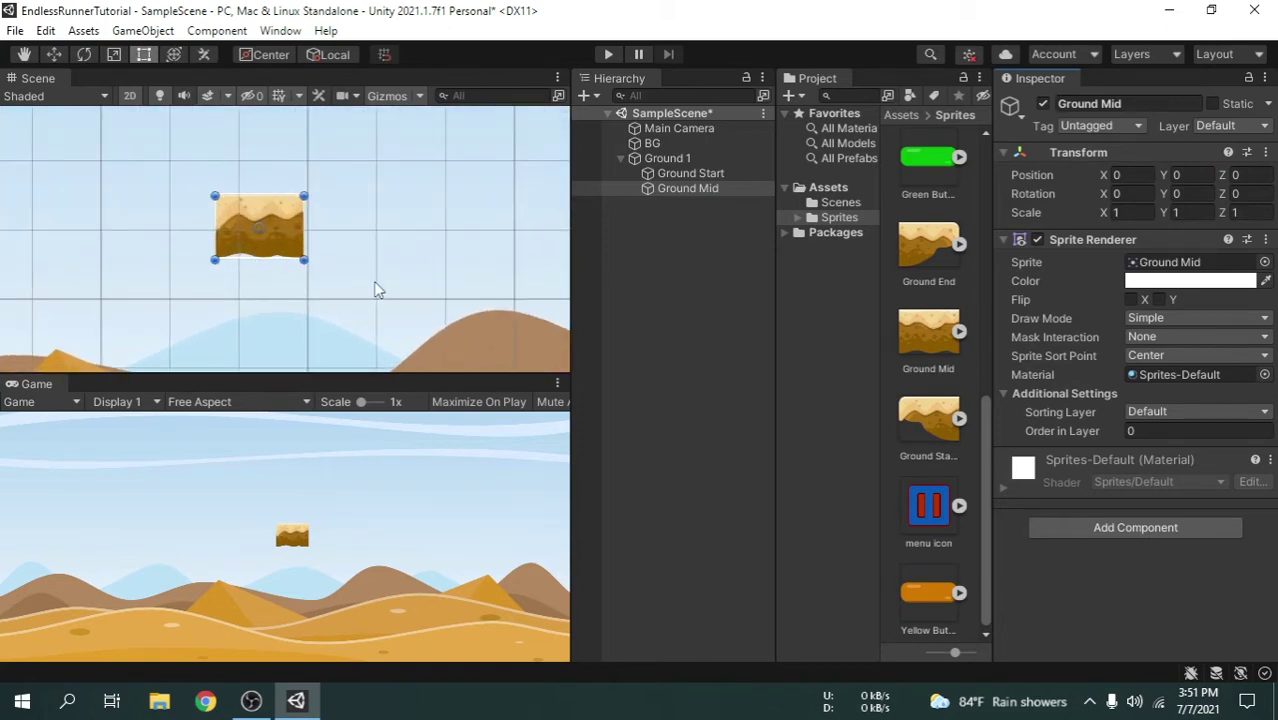
scroll(365, 281, down, 2)
Set Ground Mid's Position X to 1.28.
middle_drag(365, 275, 319, 274)
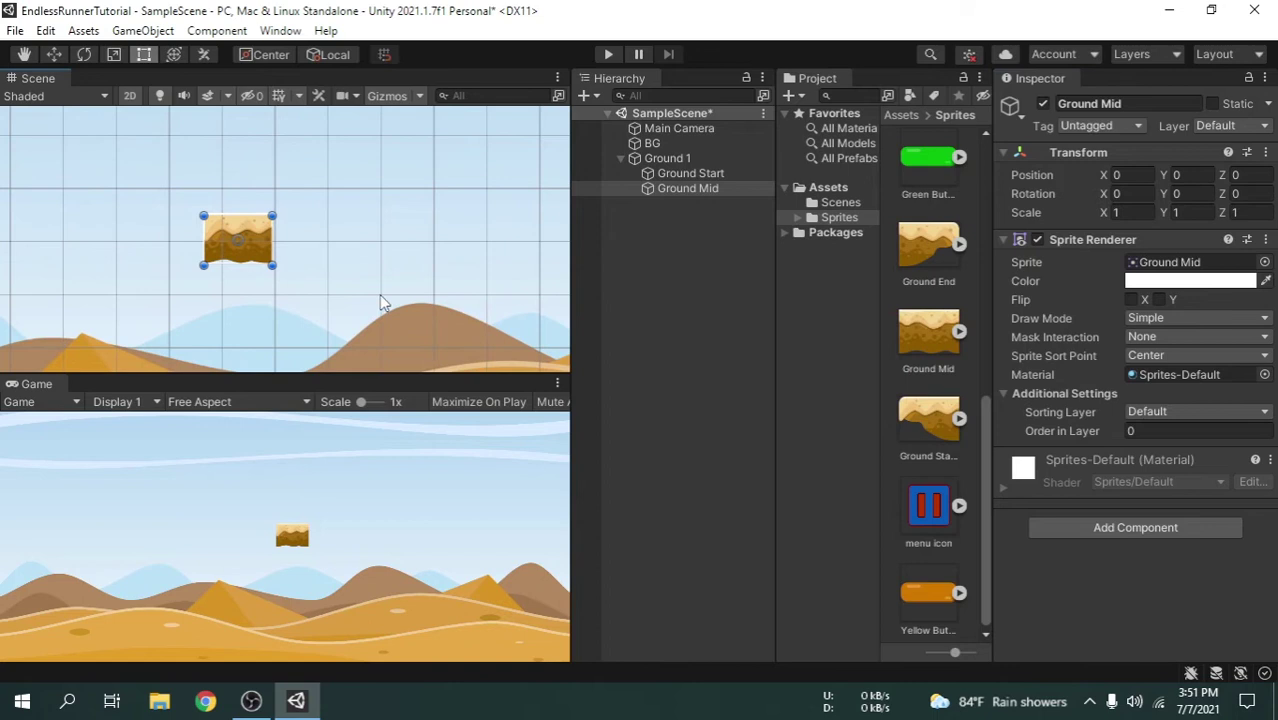
click(698, 188)
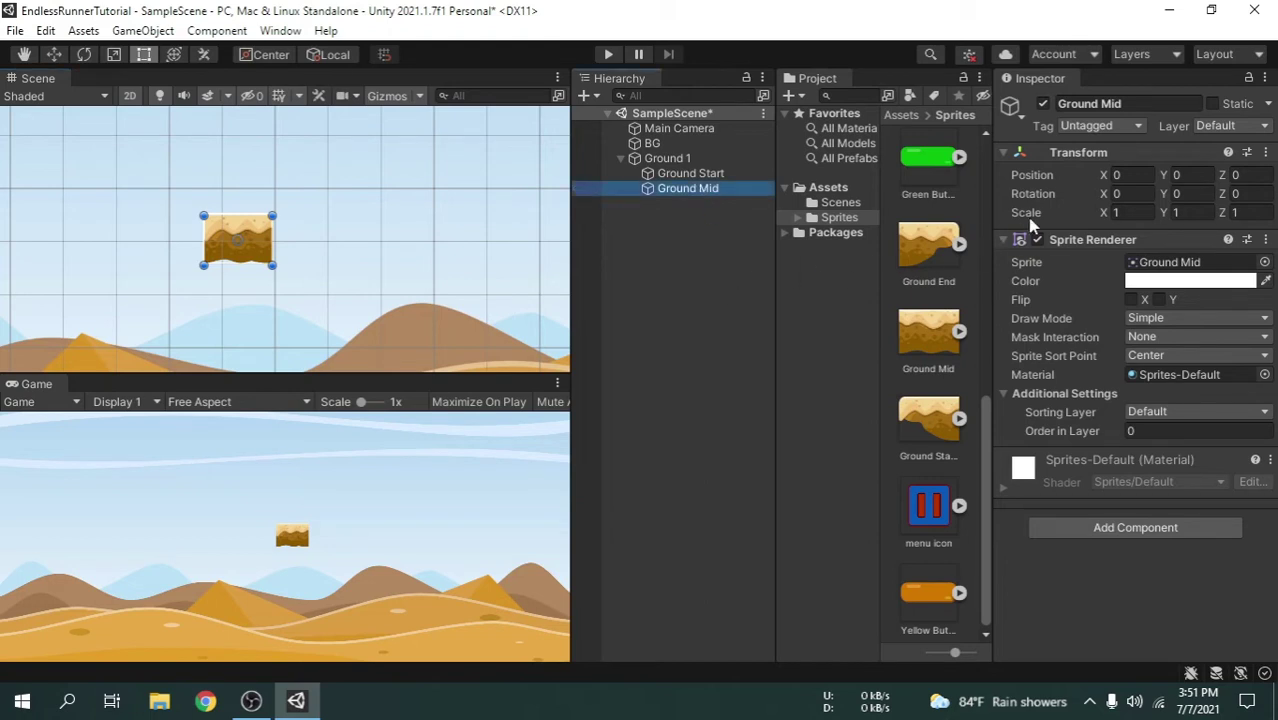
click(1130, 175)
double_click(1136, 174)
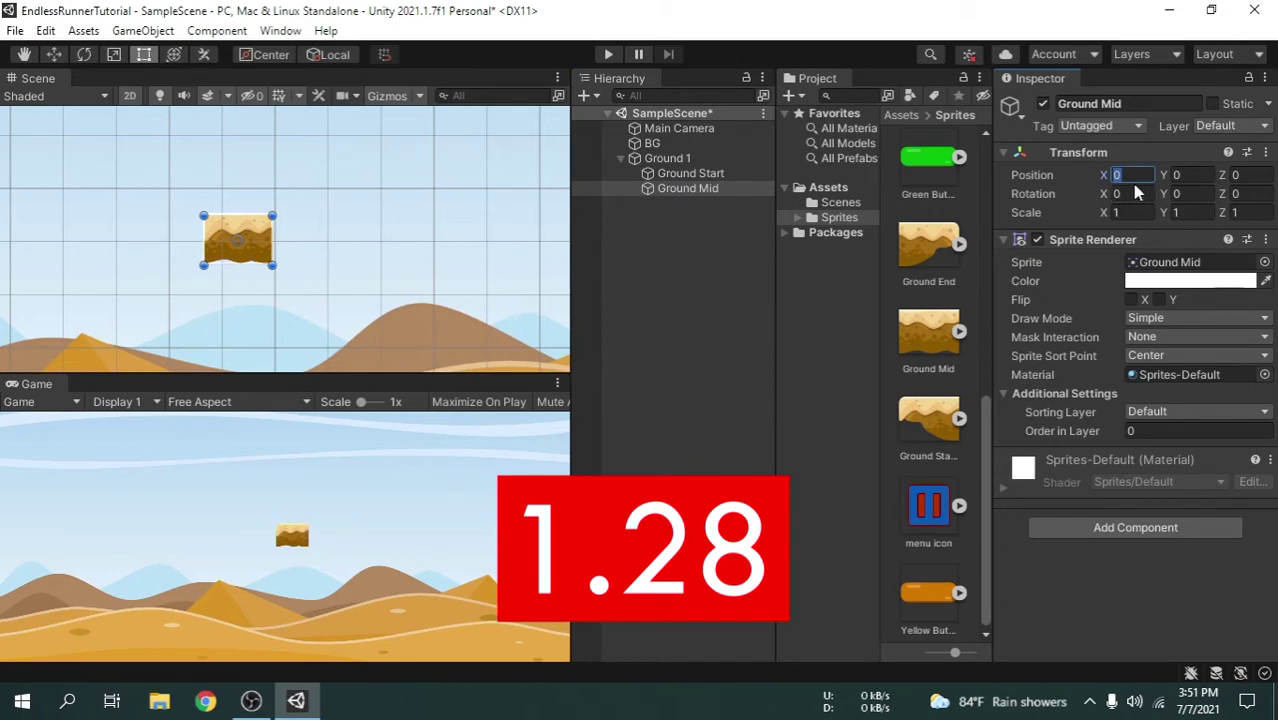
text(1.28)
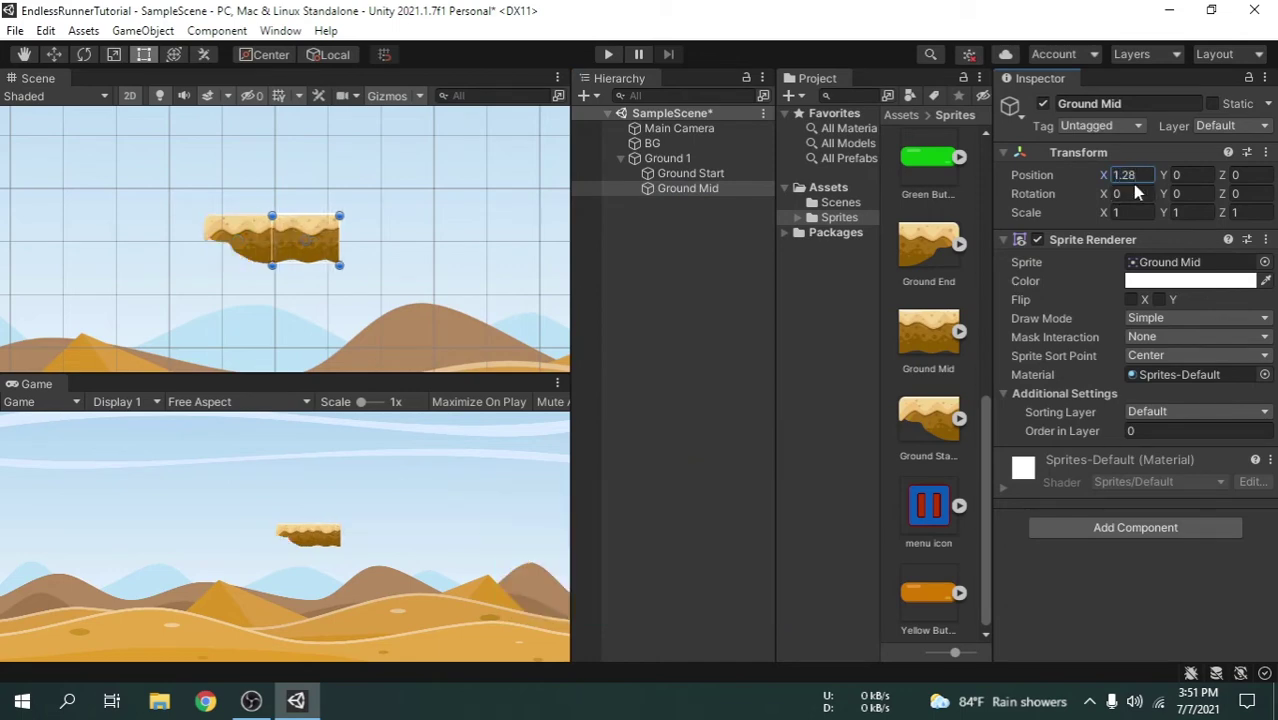
Check Ground Start and Ground Mid side by side in the scene, then reselect Ground Mid.
scroll(305, 223, up, 4)
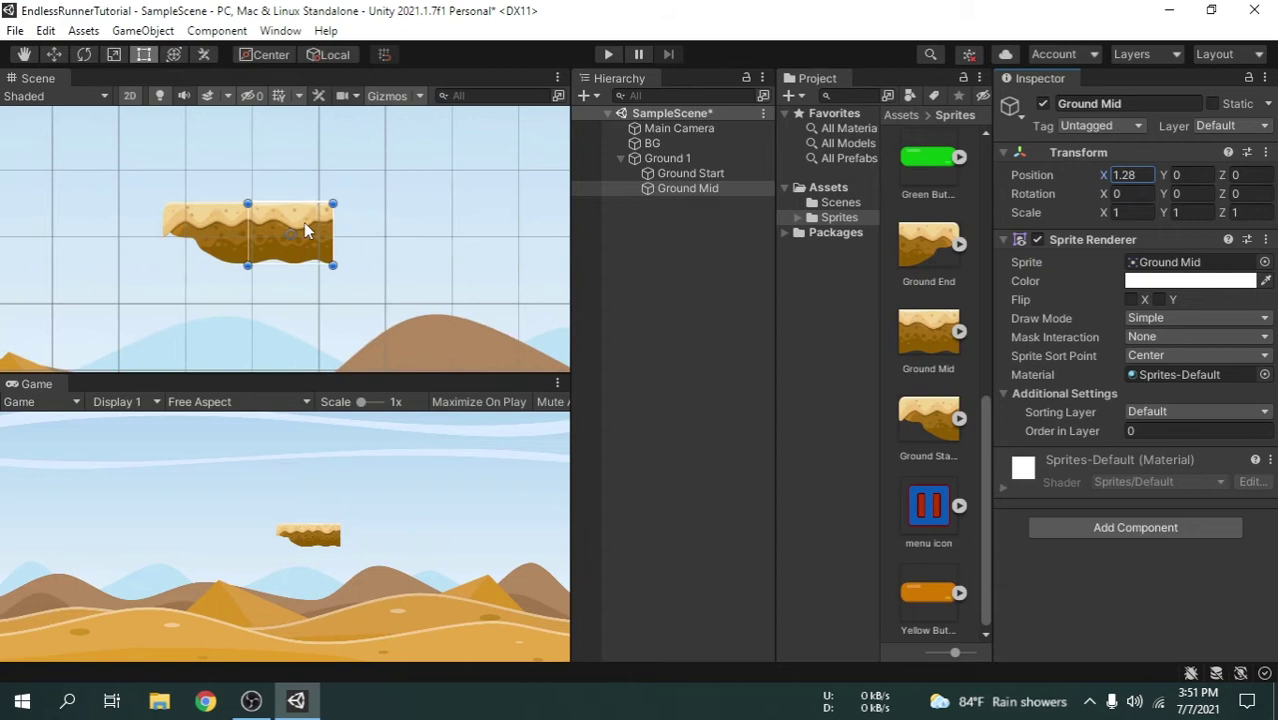
scroll(236, 226, up, 1)
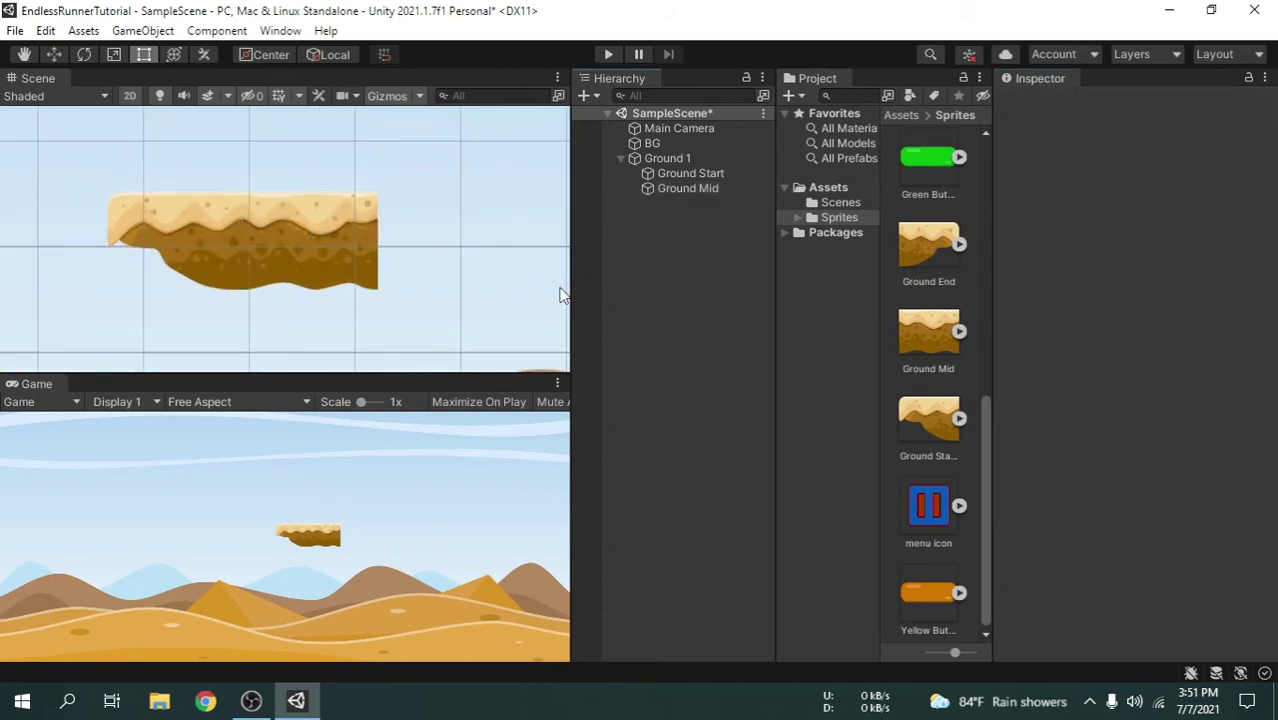
click(194, 209)
click(291, 221)
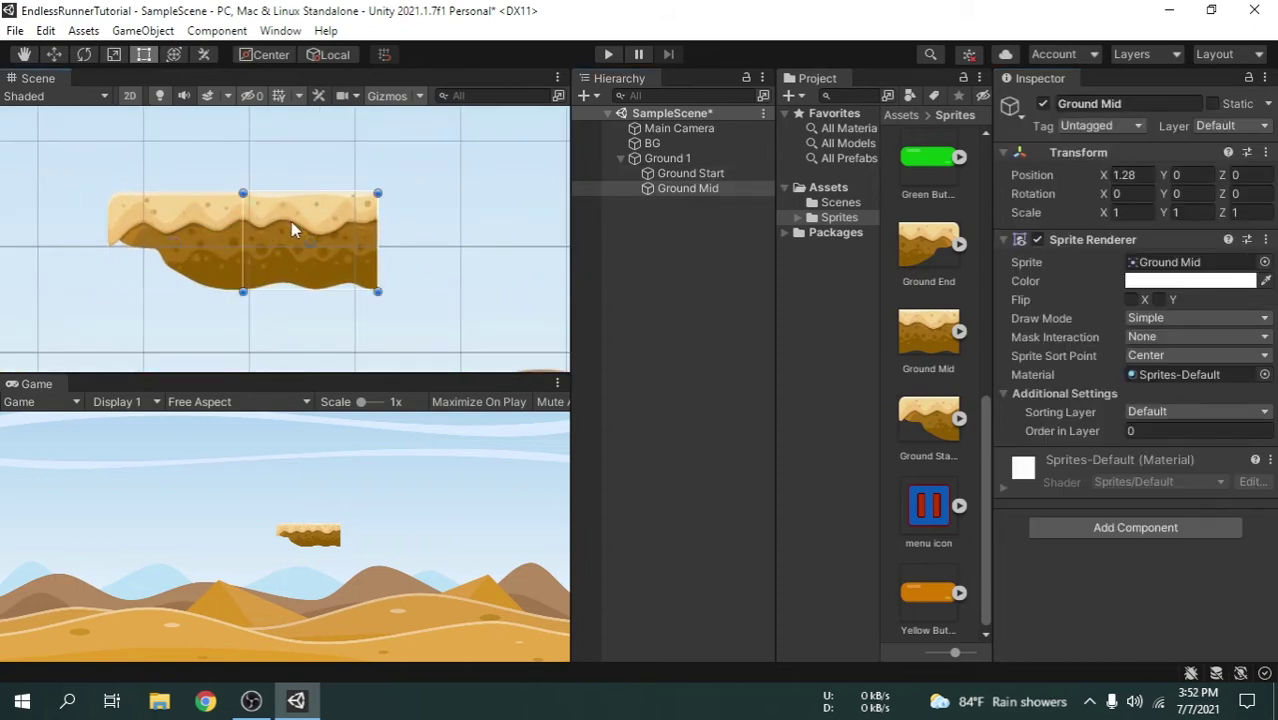
scroll(405, 257, down, 2)
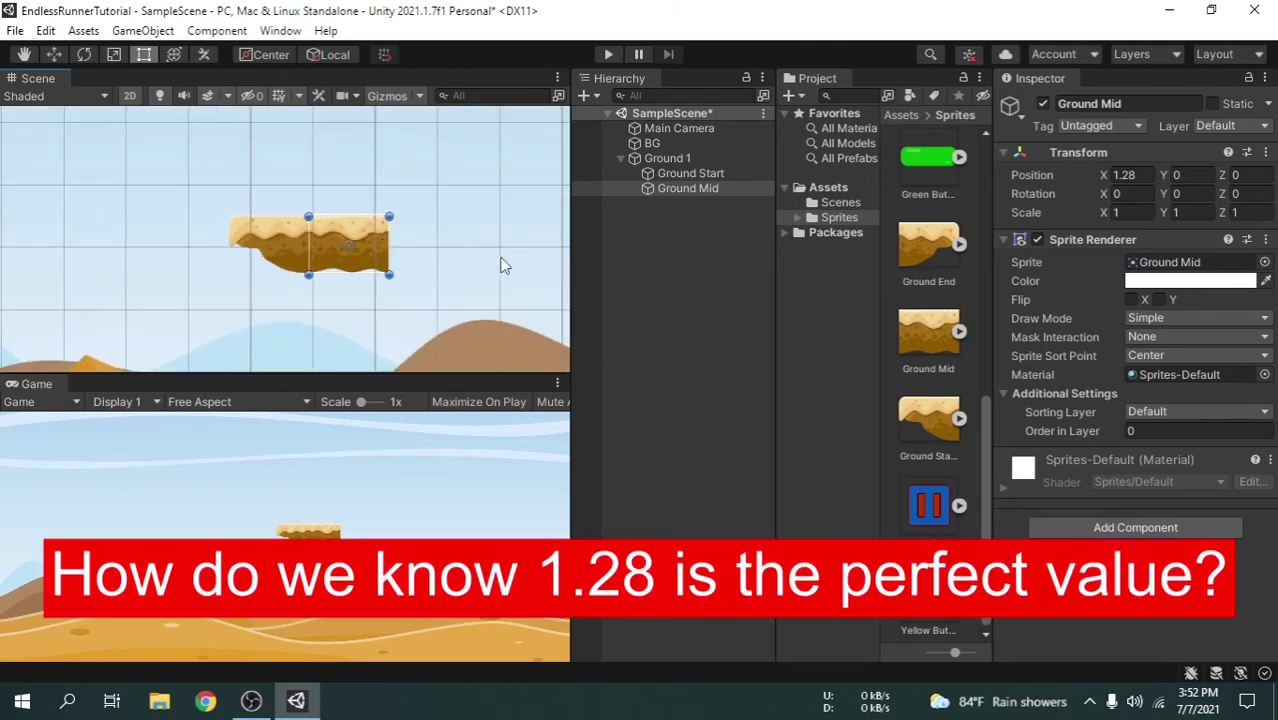
scroll(322, 238, down, 3)
middle_drag(456, 241, 410, 238)
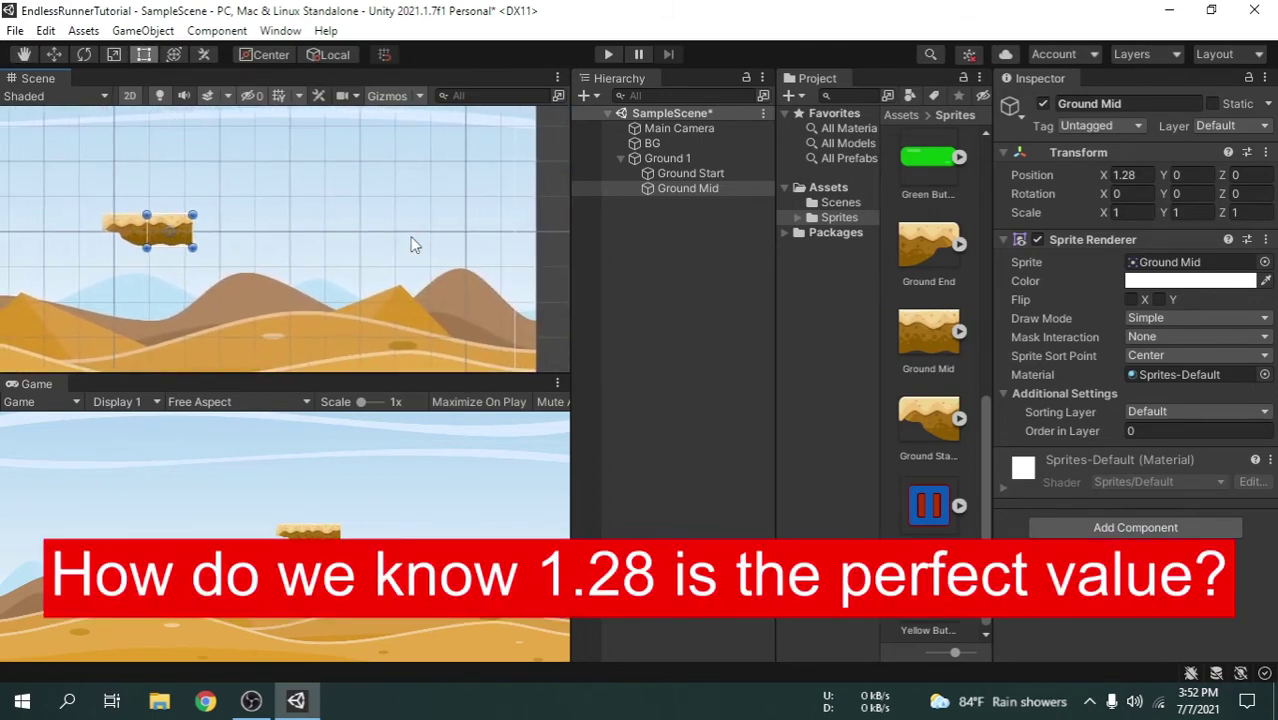
click(711, 190)
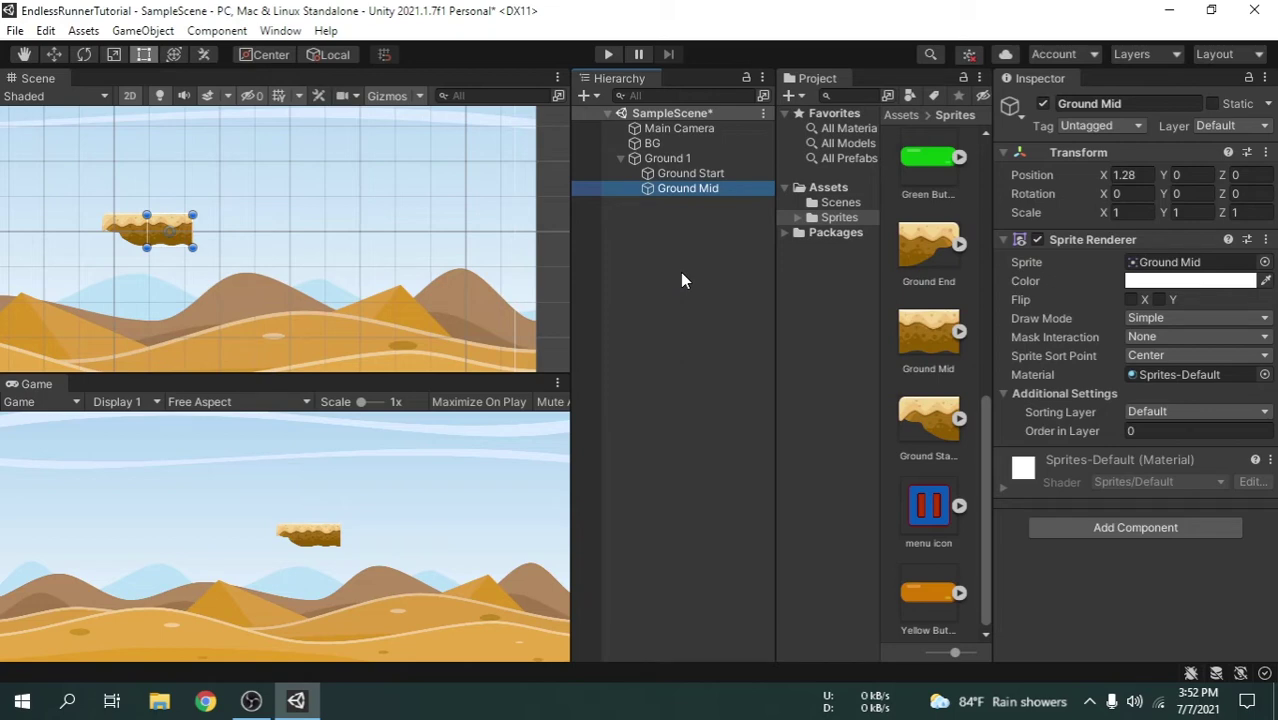
Reveal Ground Start.png in File Explorer and read its 128 x 93 pixel size.
right_click(928, 421)
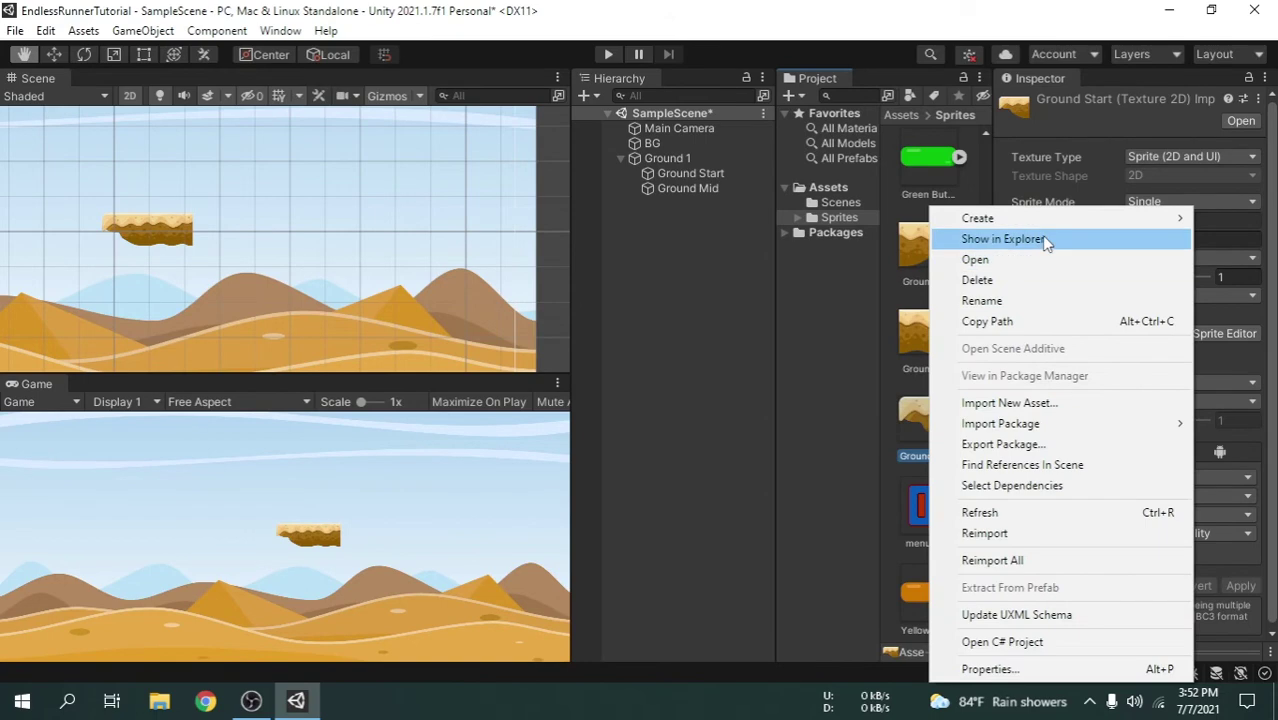
click(1002, 239)
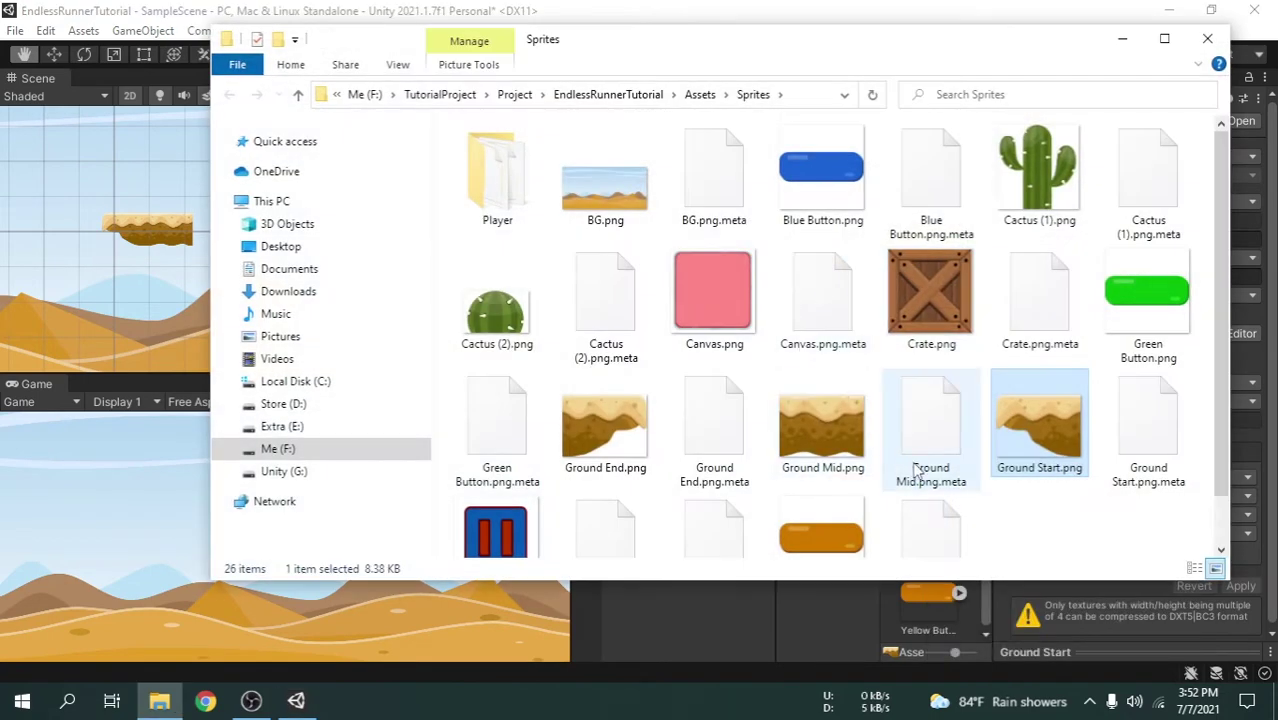
mouse_move(1043, 416)
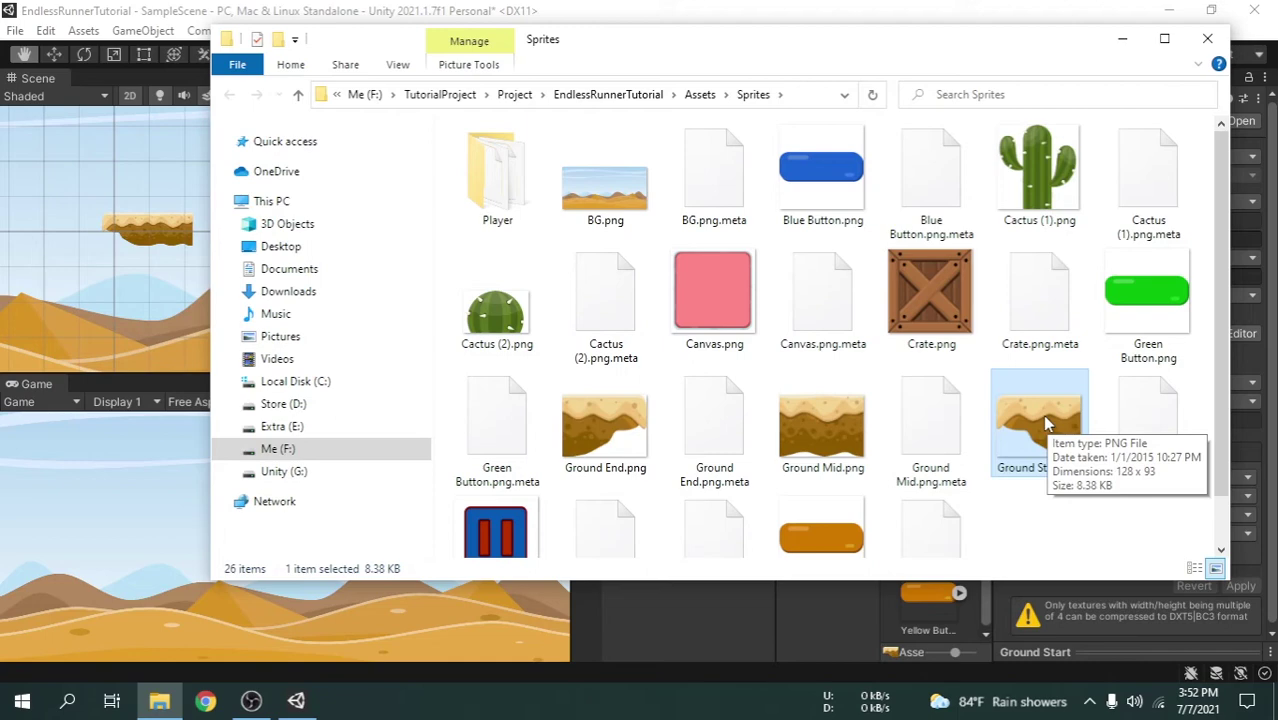
Close File Explorer and reselect Ground Mid in the Hierarchy.
click(1207, 38)
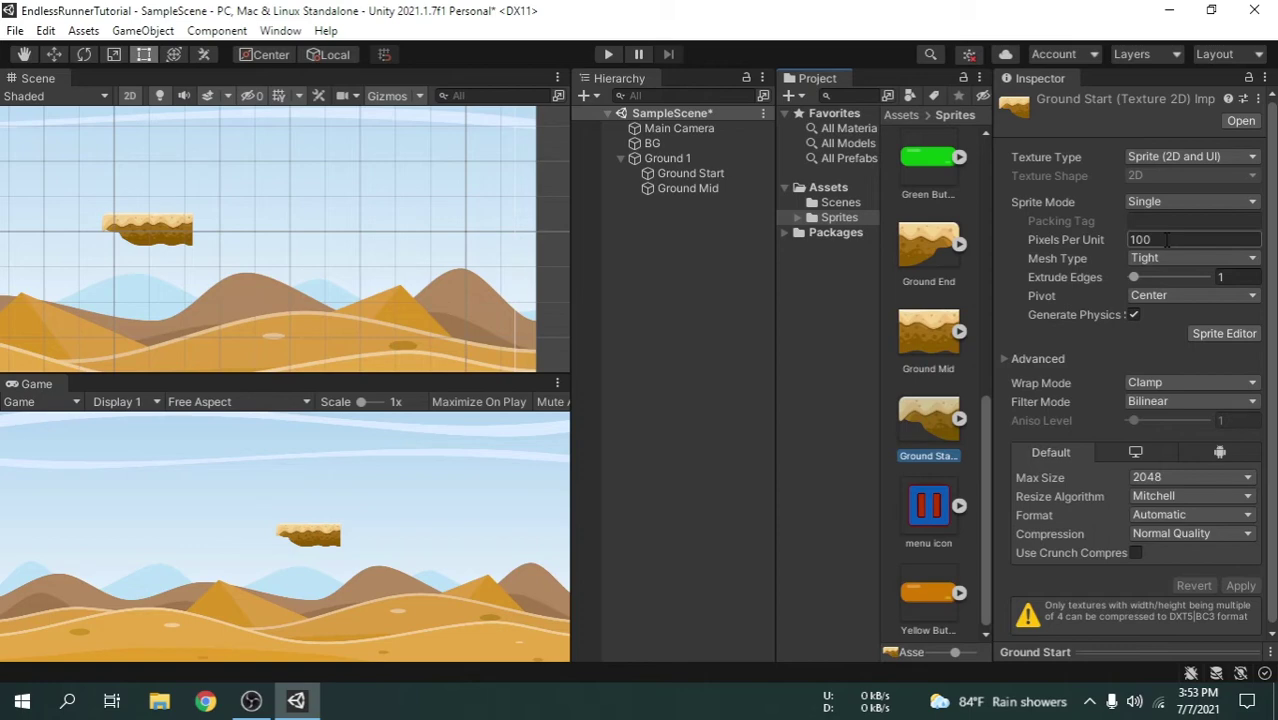
click(700, 188)
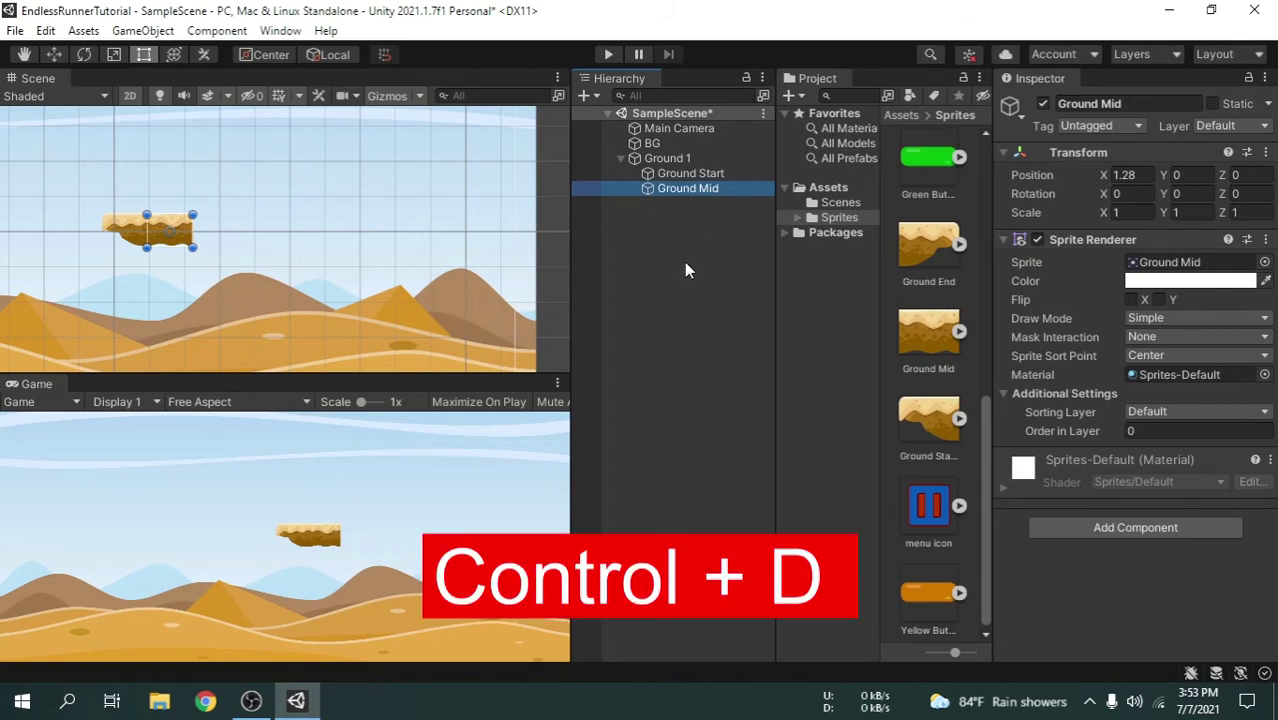
Duplicate Ground Mid and set the copy's X to 1.28*2 (2.56).
key(ctrl+d)
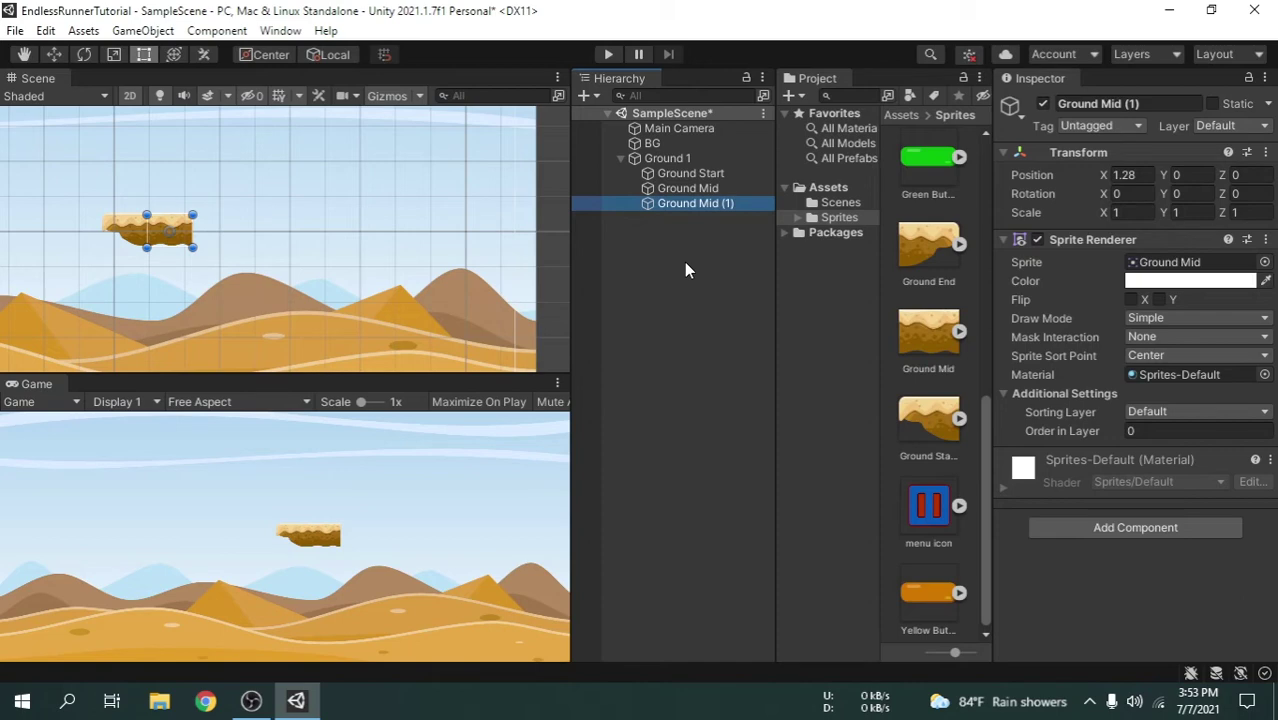
click(1124, 175)
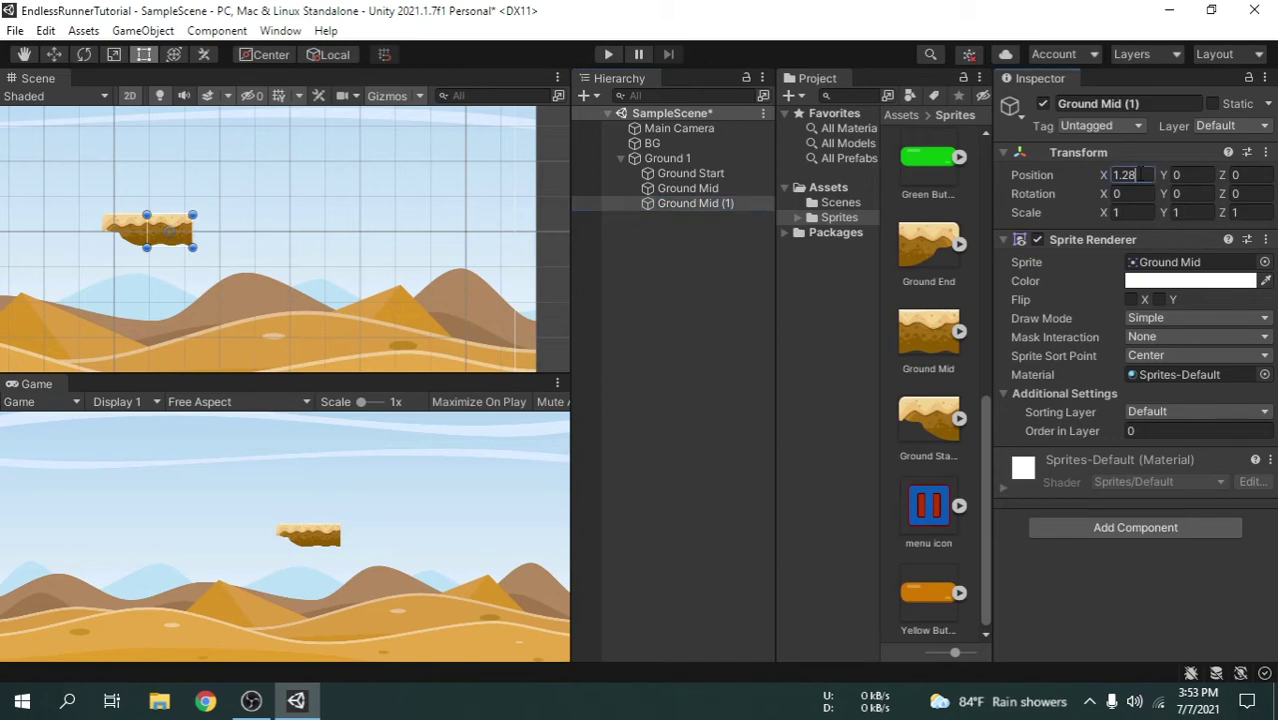
click(1136, 175)
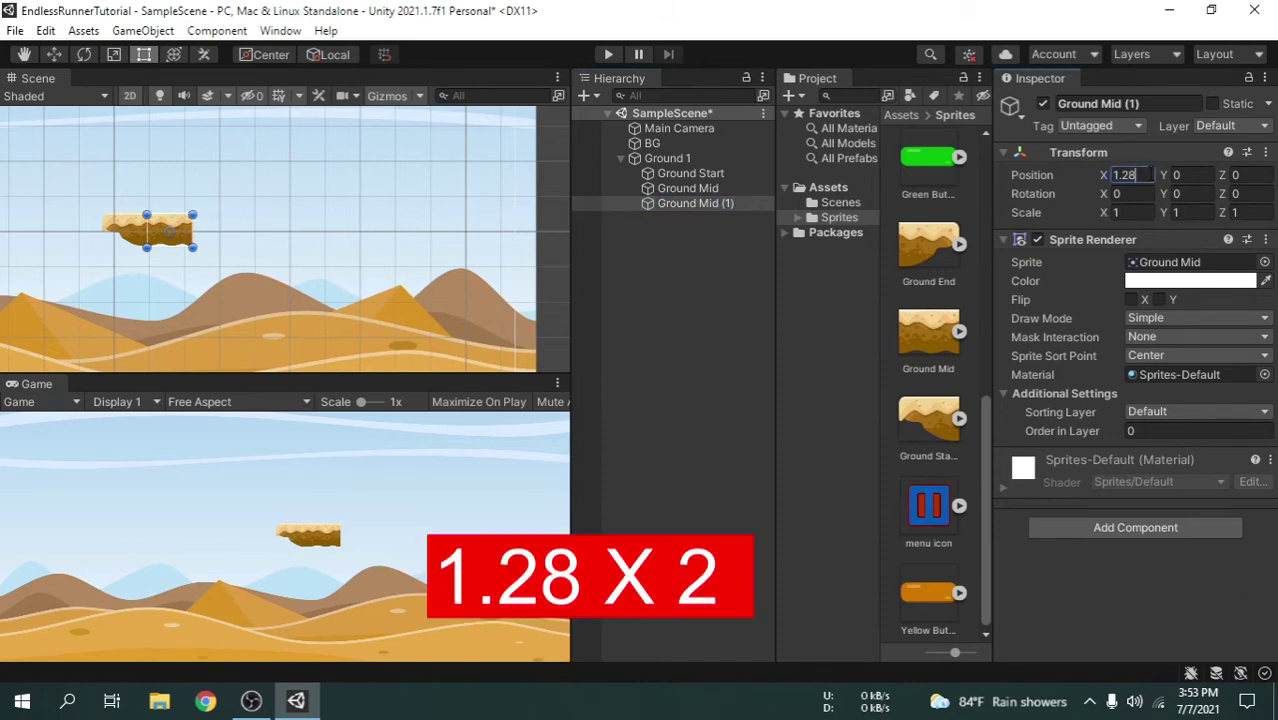
text(*2)
key(Return)
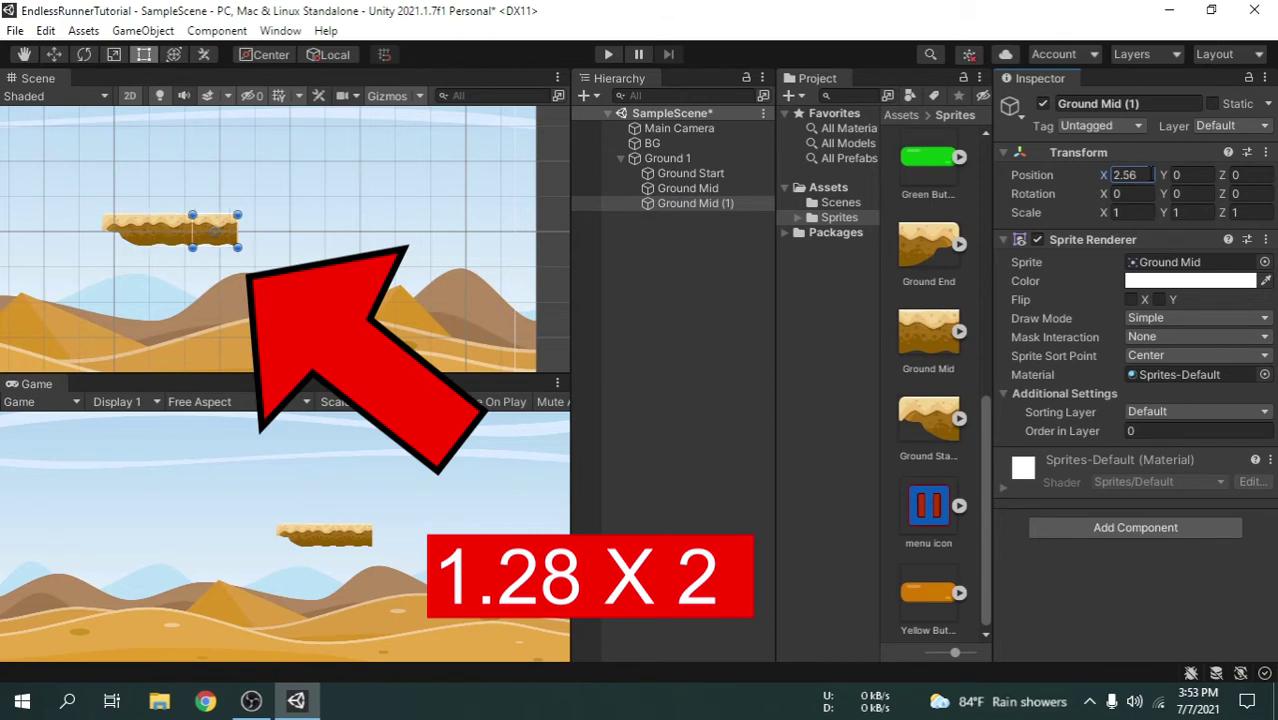
scroll(386, 328, up, 3)
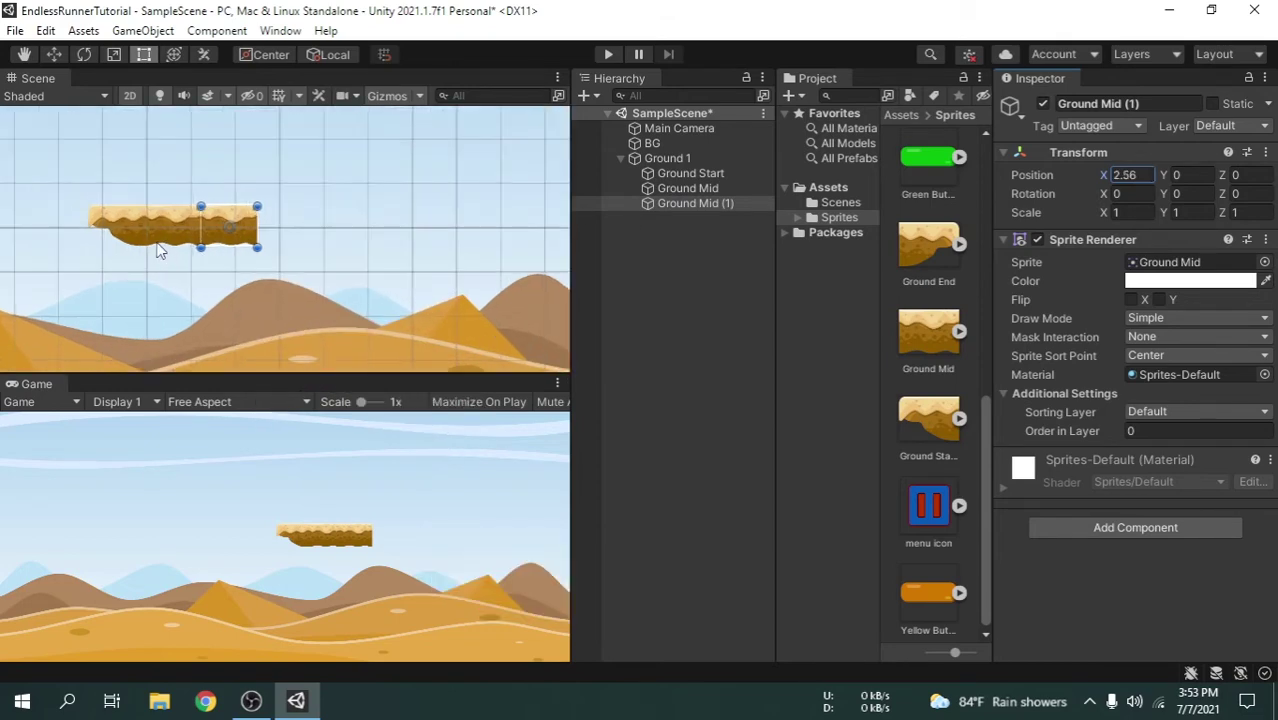
Duplicate Ground Mid (1) repeatedly until the copies reach Ground Mid (15).
scroll(382, 326, down, 4)
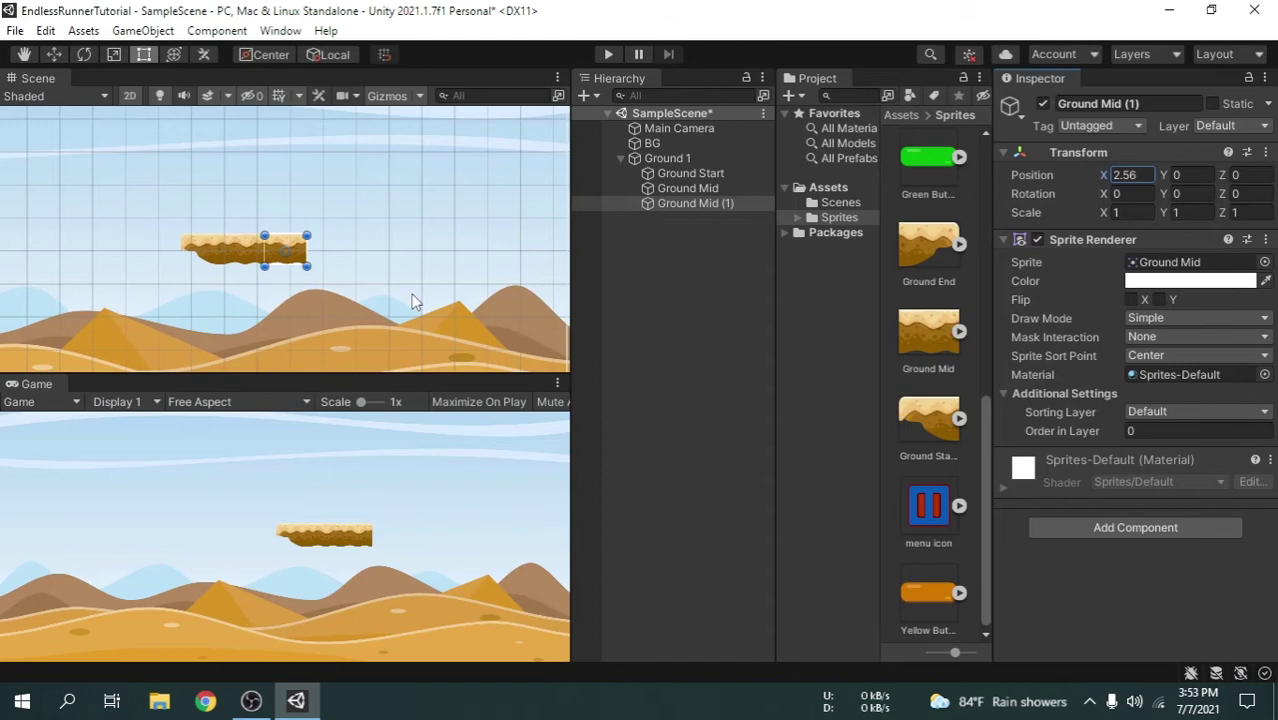
middle_drag(414, 300, 318, 275)
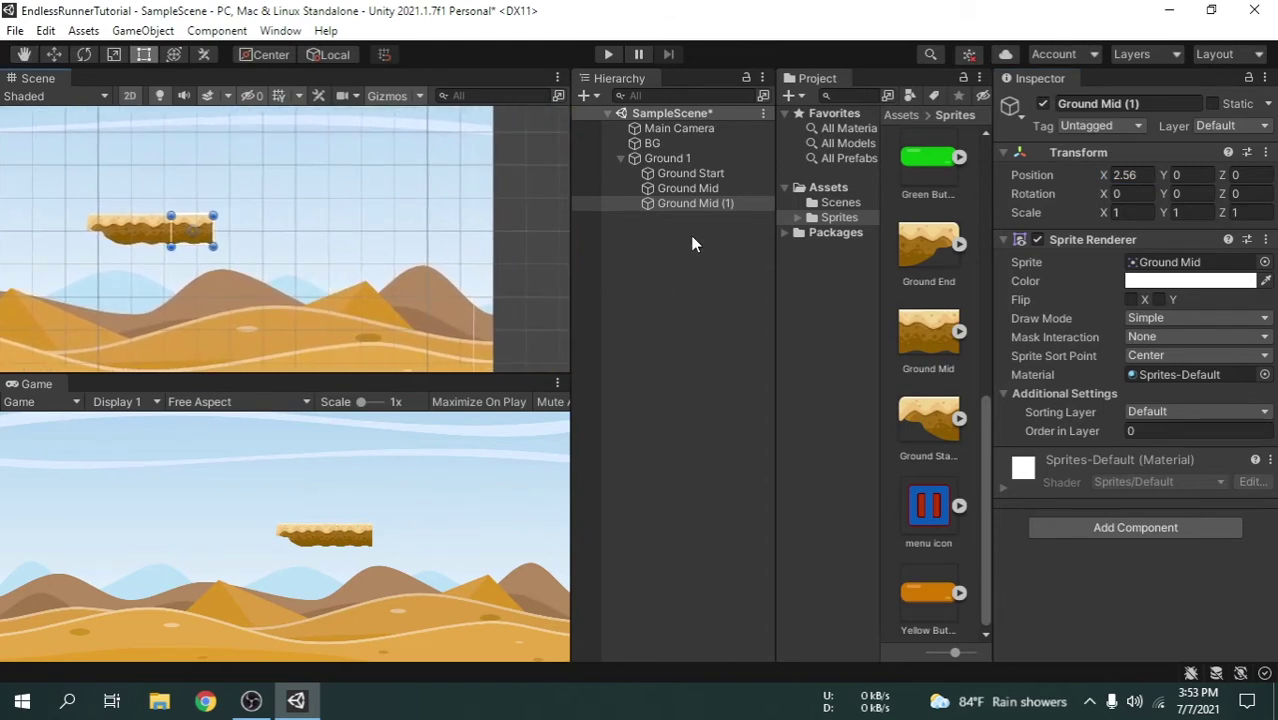
click(707, 204)
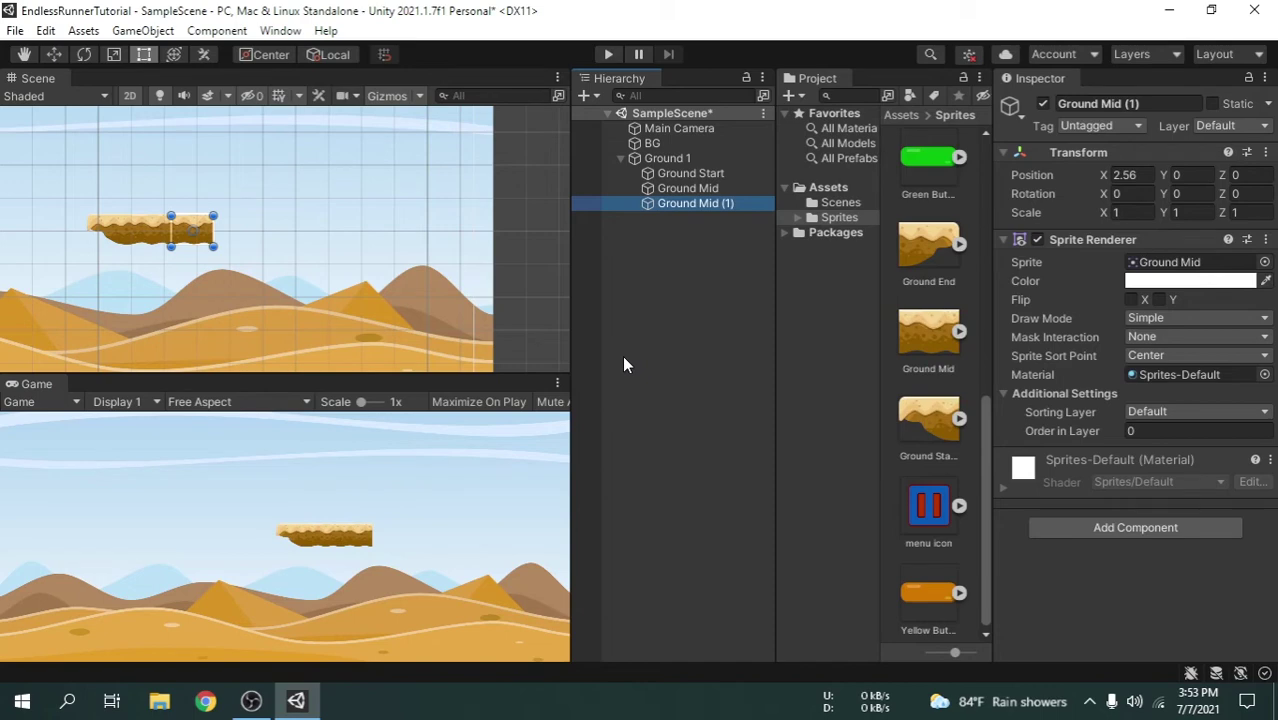
key(ctrl+d)
key(ctrl+d)
key(ctrl+d)
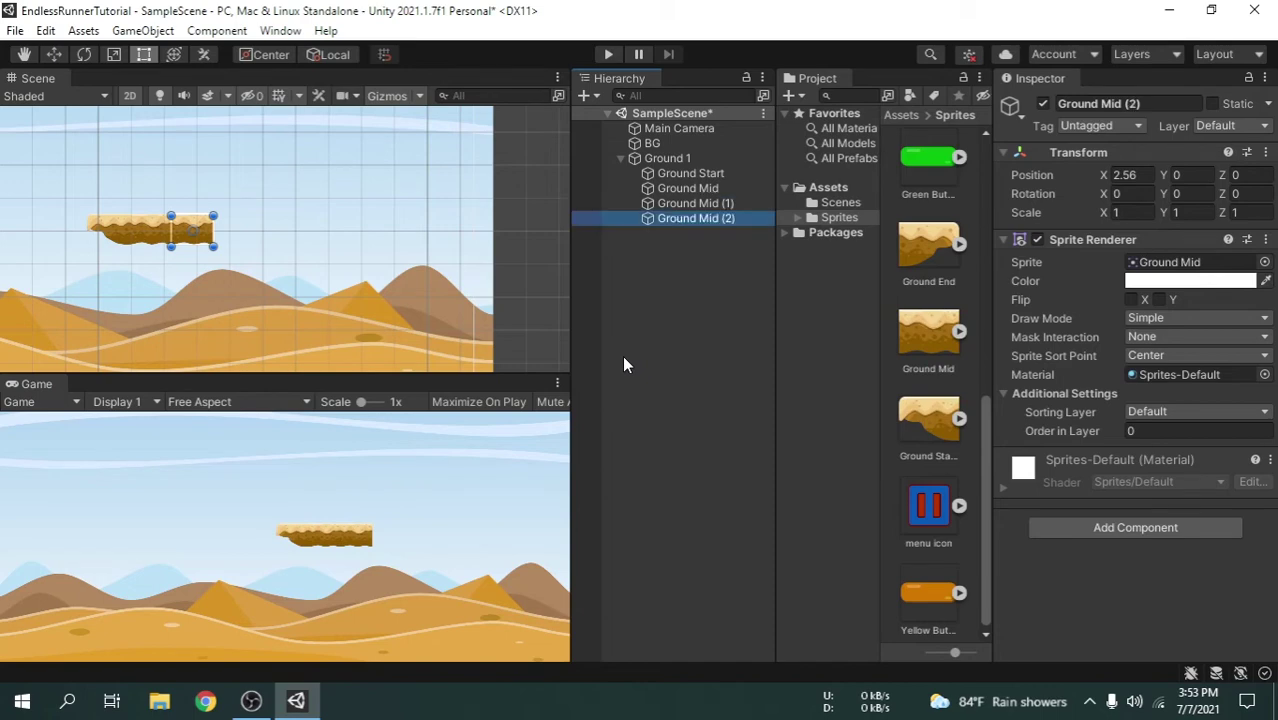
key(ctrl+d)
key(ctrl+d)
key(ctrl+d)
key(ctrl+d)
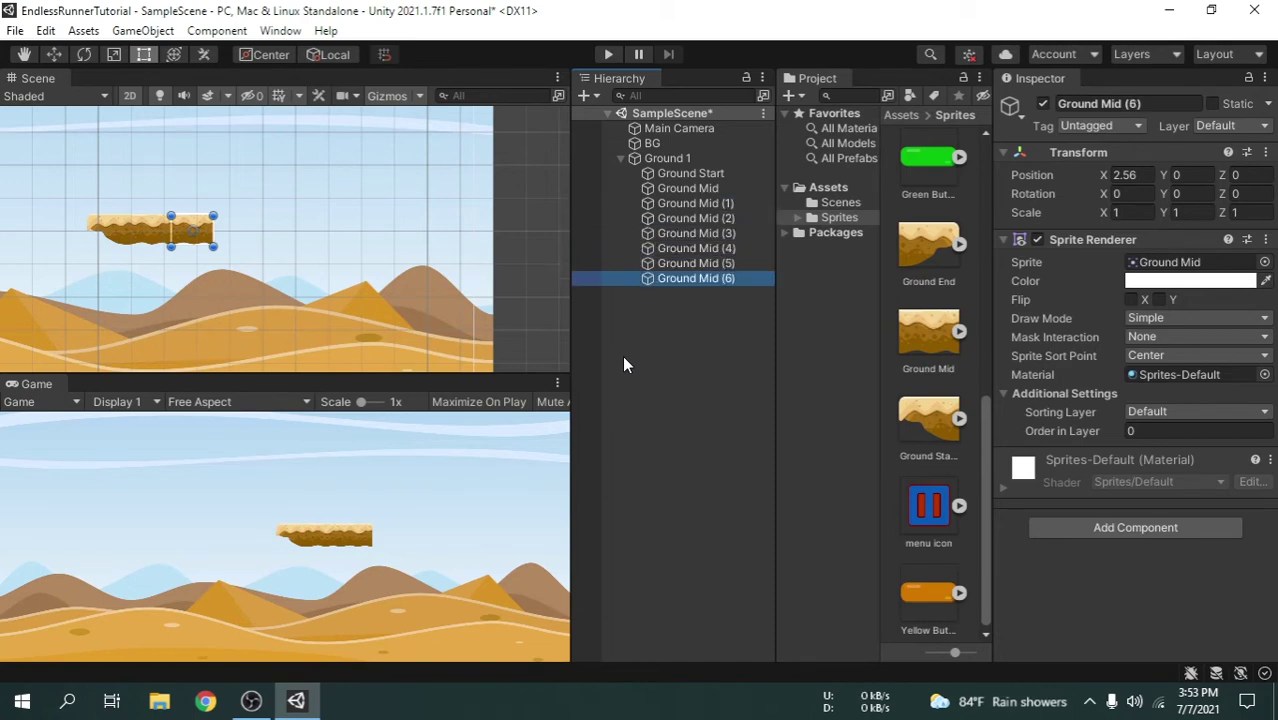
key(ctrl+d)
key(ctrl+d)
key(ctrl+d)
key(ctrl+d)
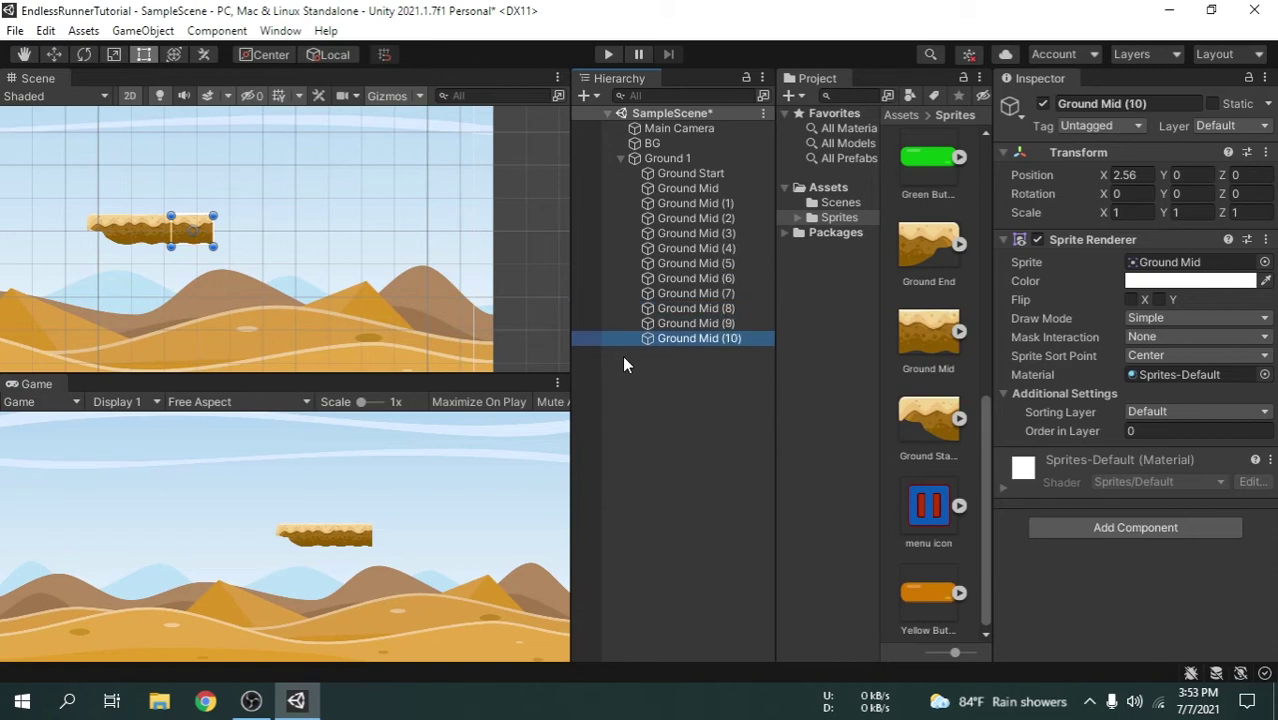
key(ctrl+d)
key(ctrl+d)
key(ctrl+d)
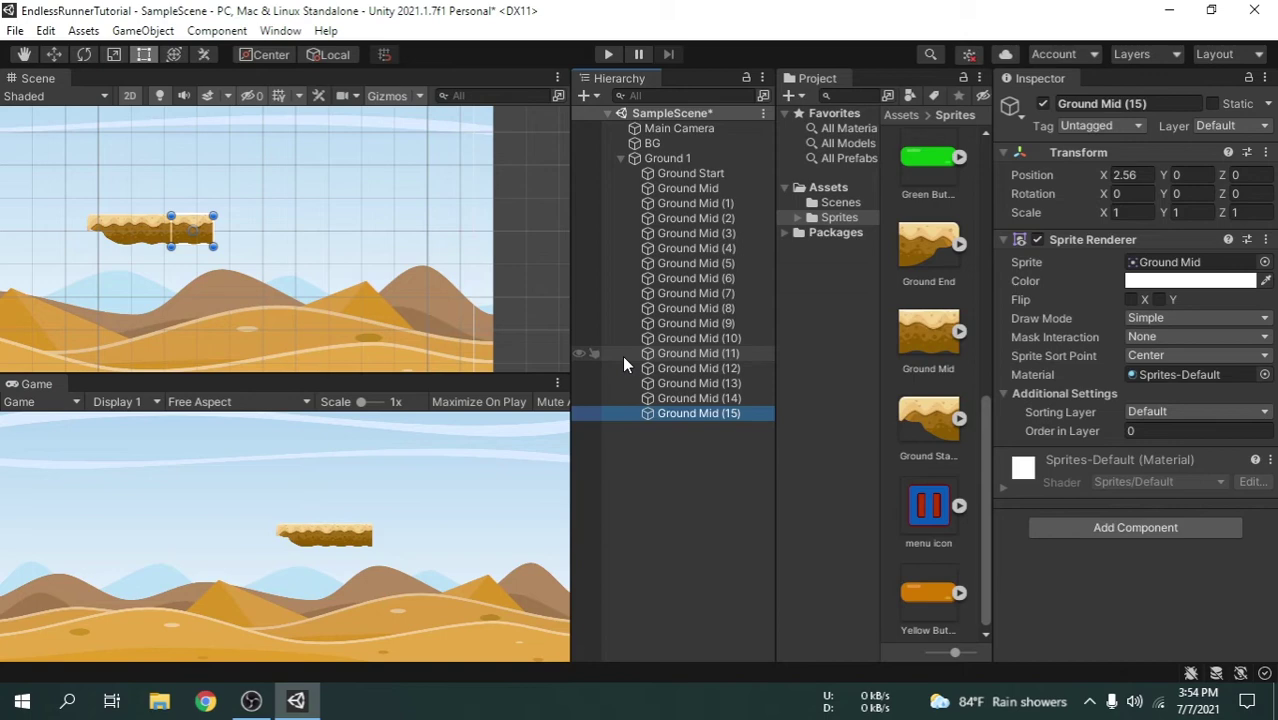
Set Ground Mid (2), (3) and (4) X to 1.28*3, 1.28*4 and 1.28*5 (3.84, 5.12, 6.4).
click(737, 220)
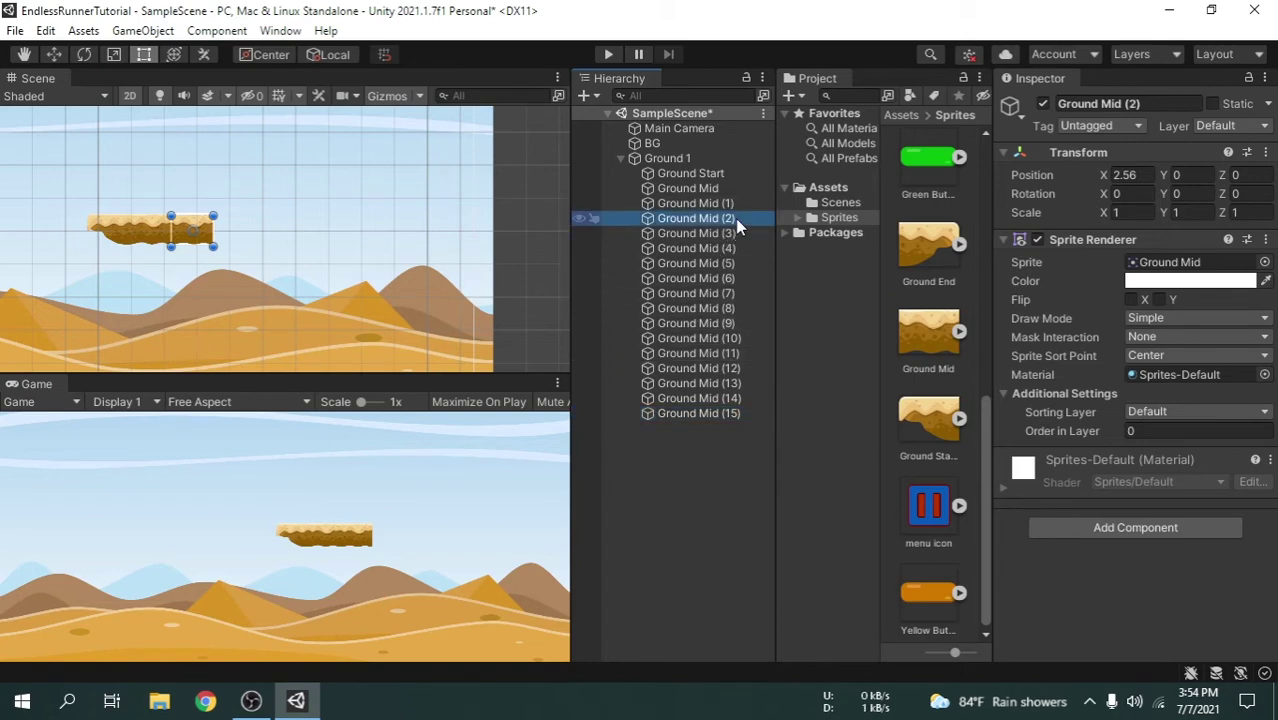
click(736, 205)
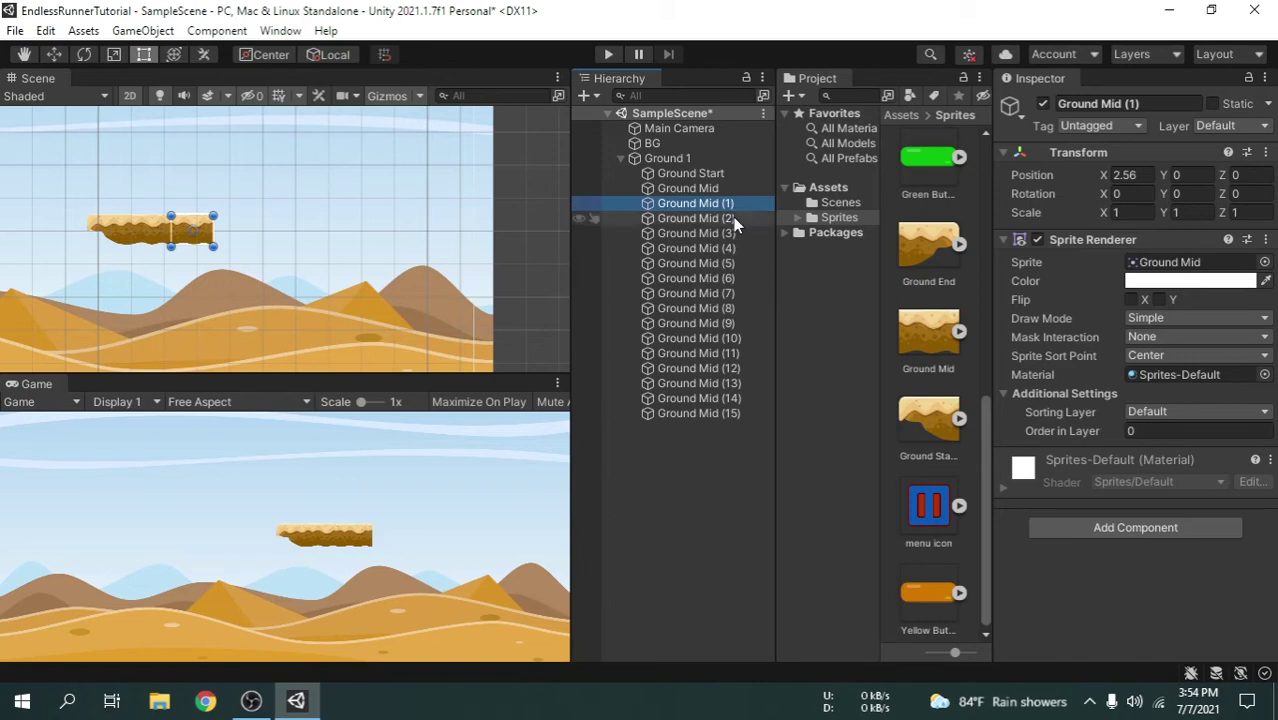
click(733, 217)
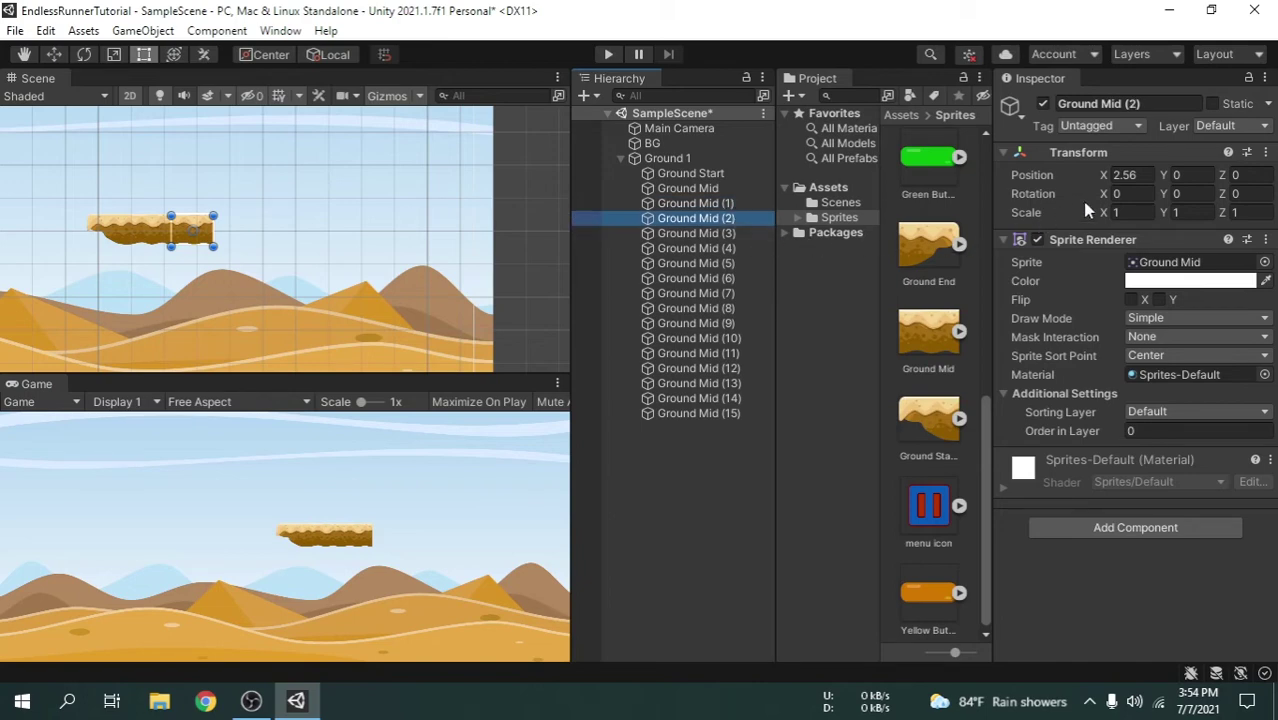
click(1127, 175)
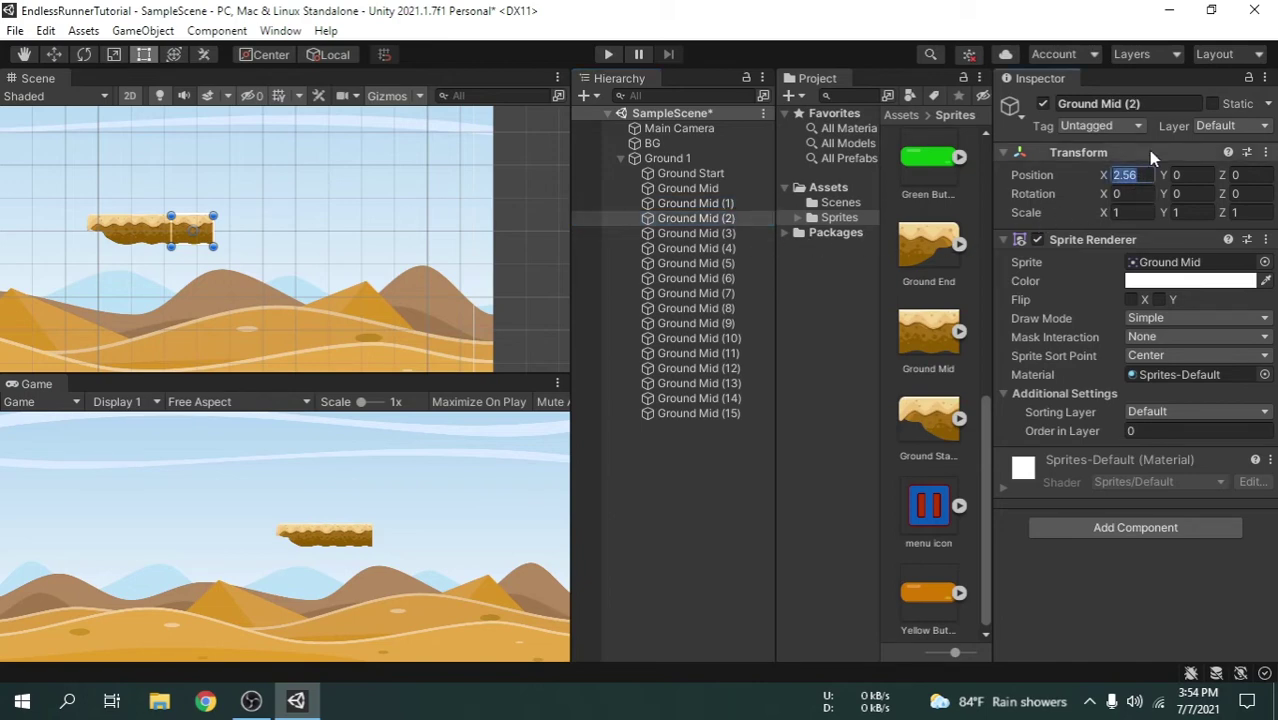
text(1.28)
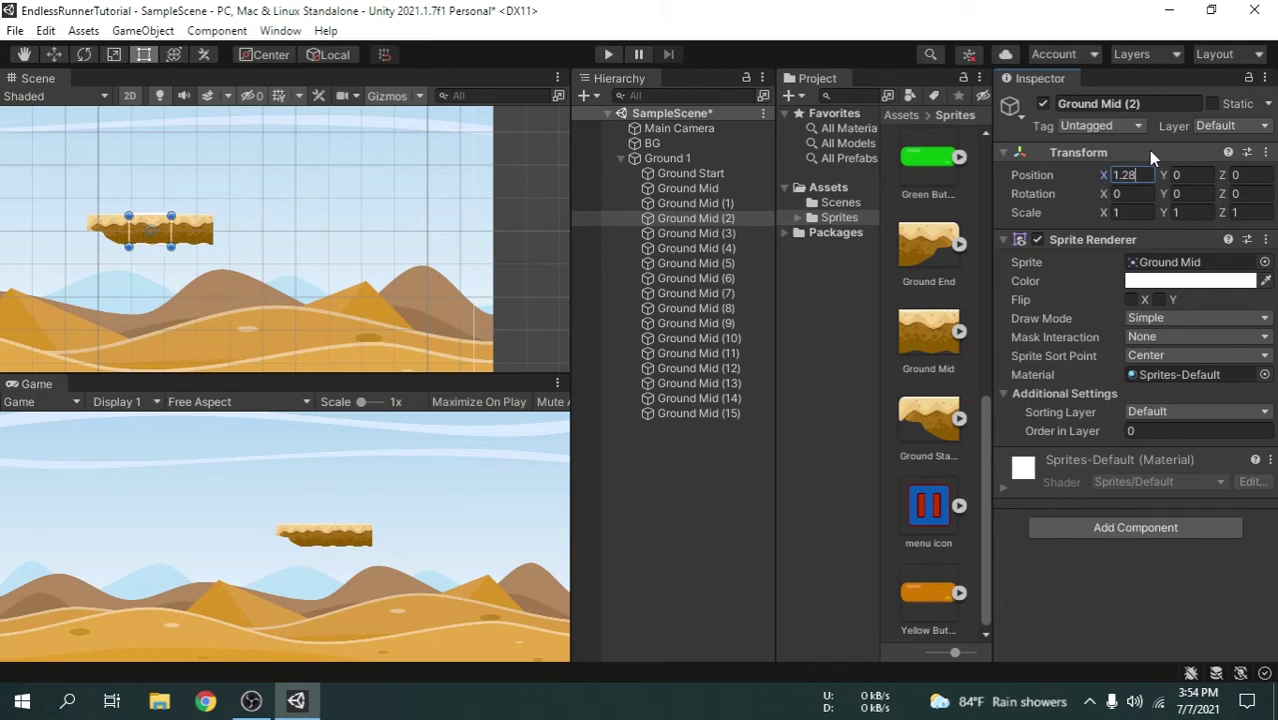
text(*)
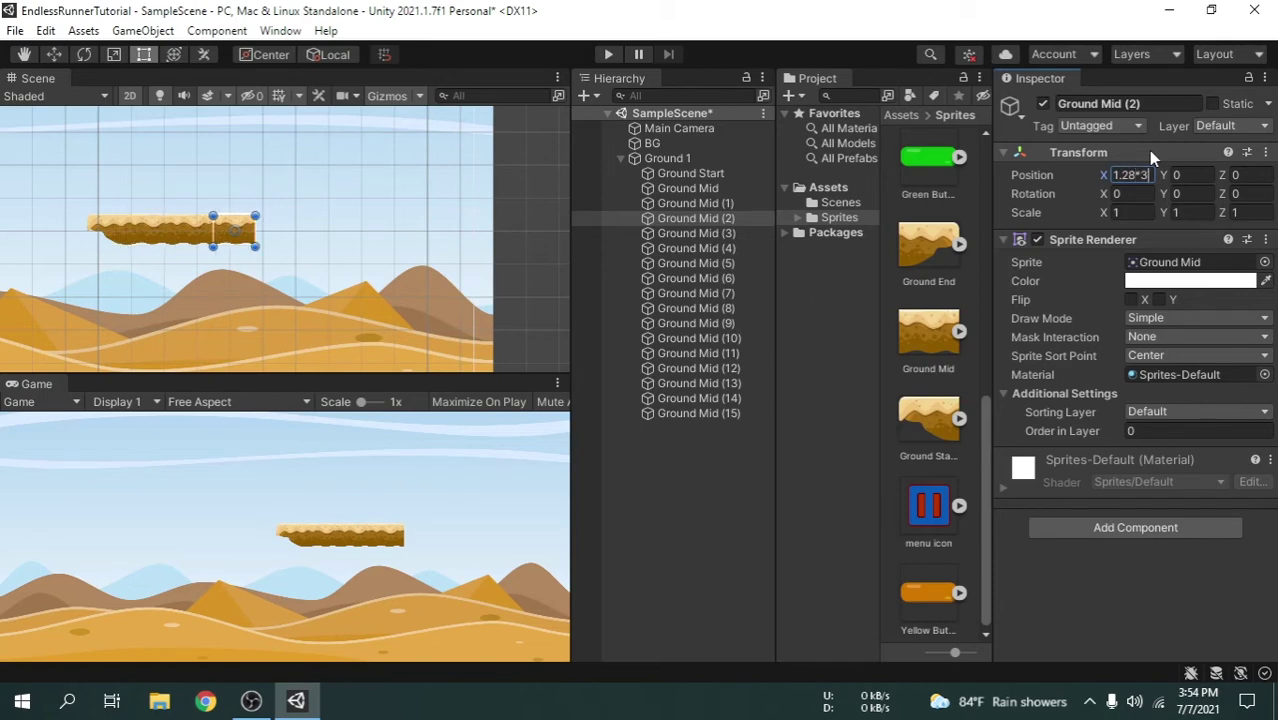
text(3)
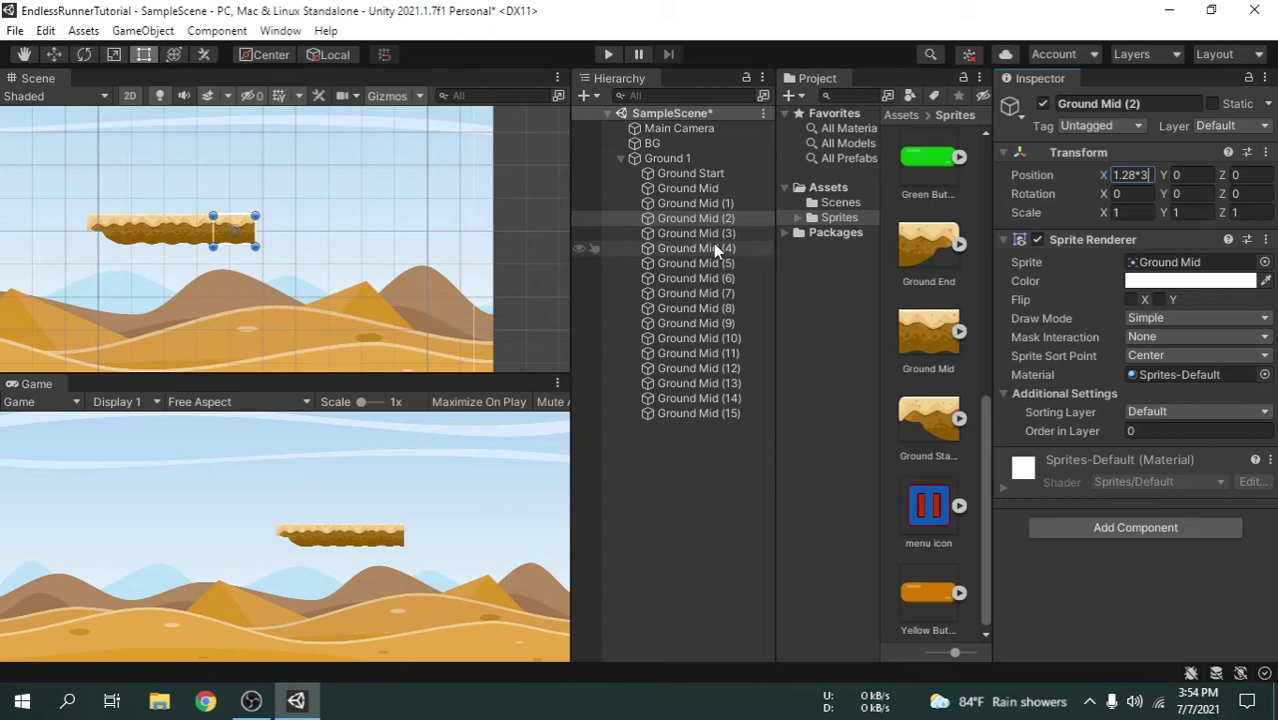
click(713, 234)
click(1145, 175)
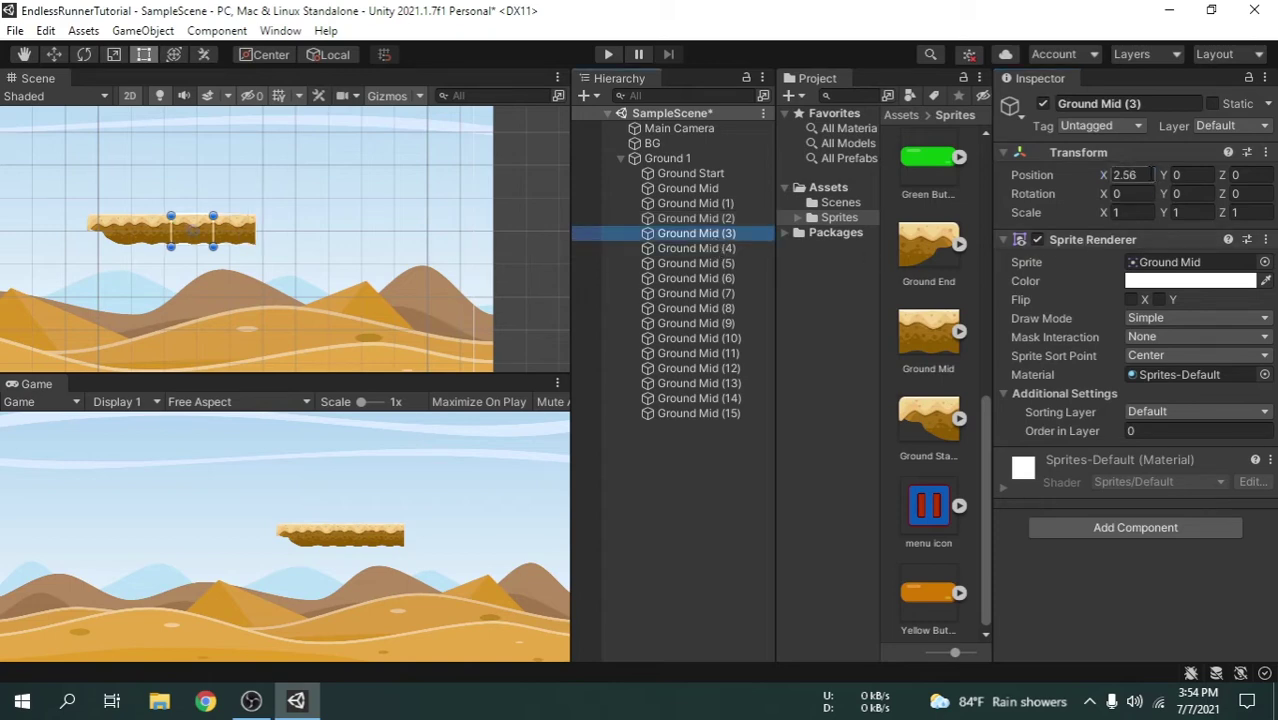
text(1)
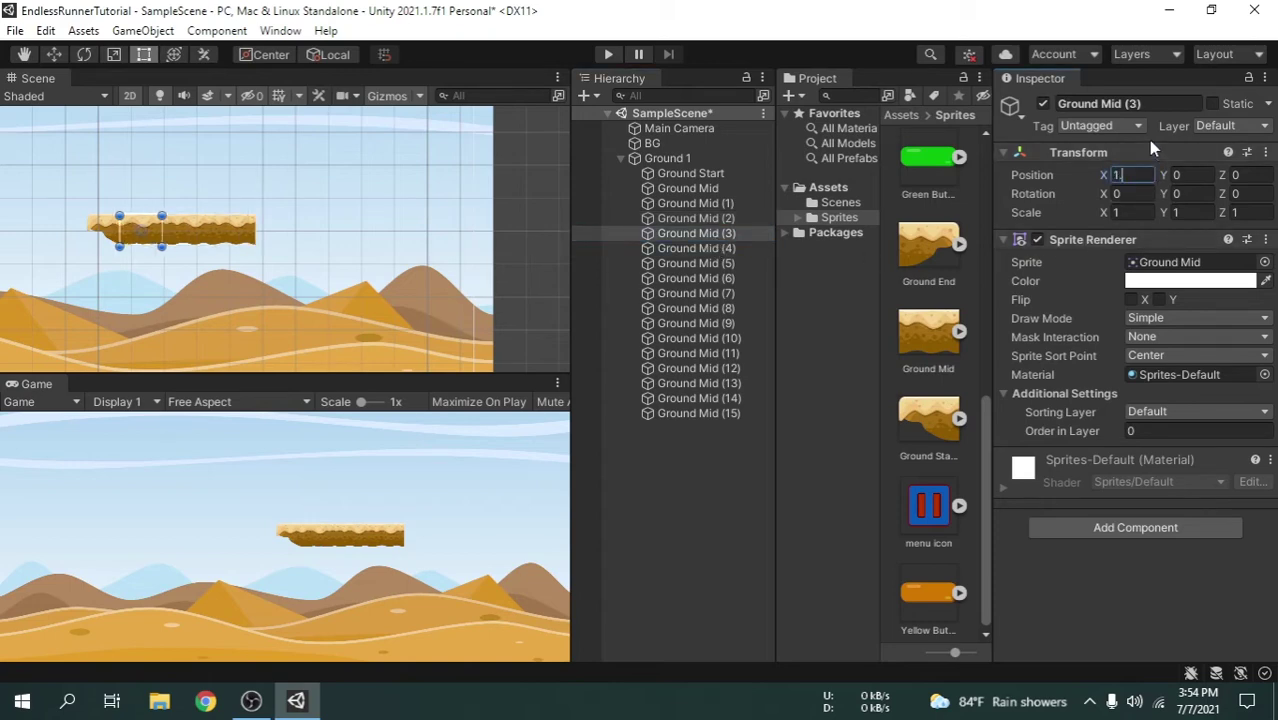
text(.28*4)
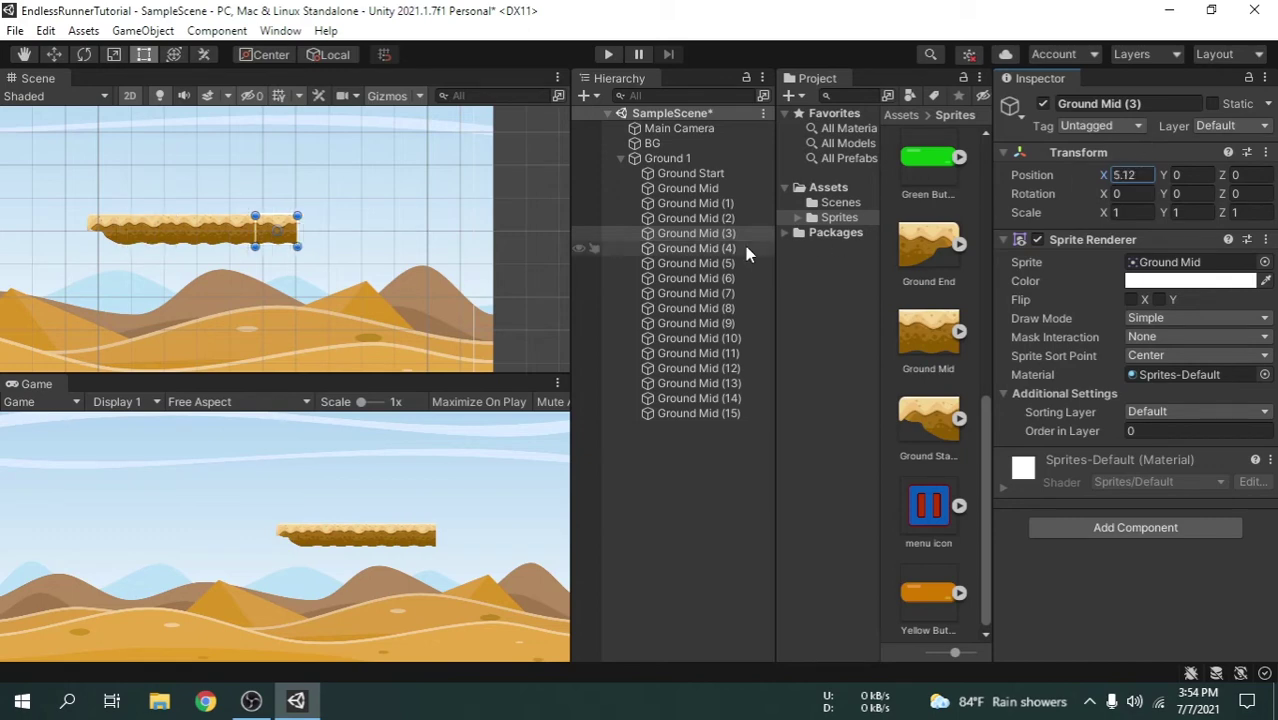
click(726, 247)
click(1125, 175)
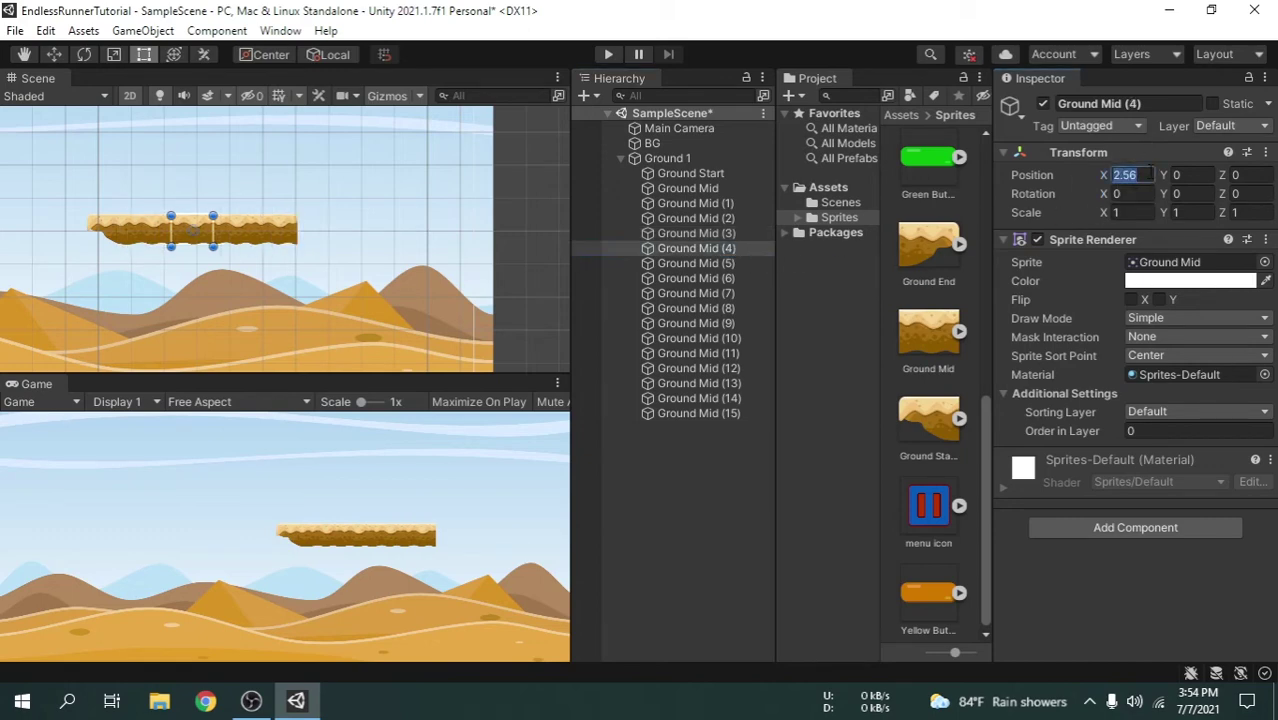
text(1.28)
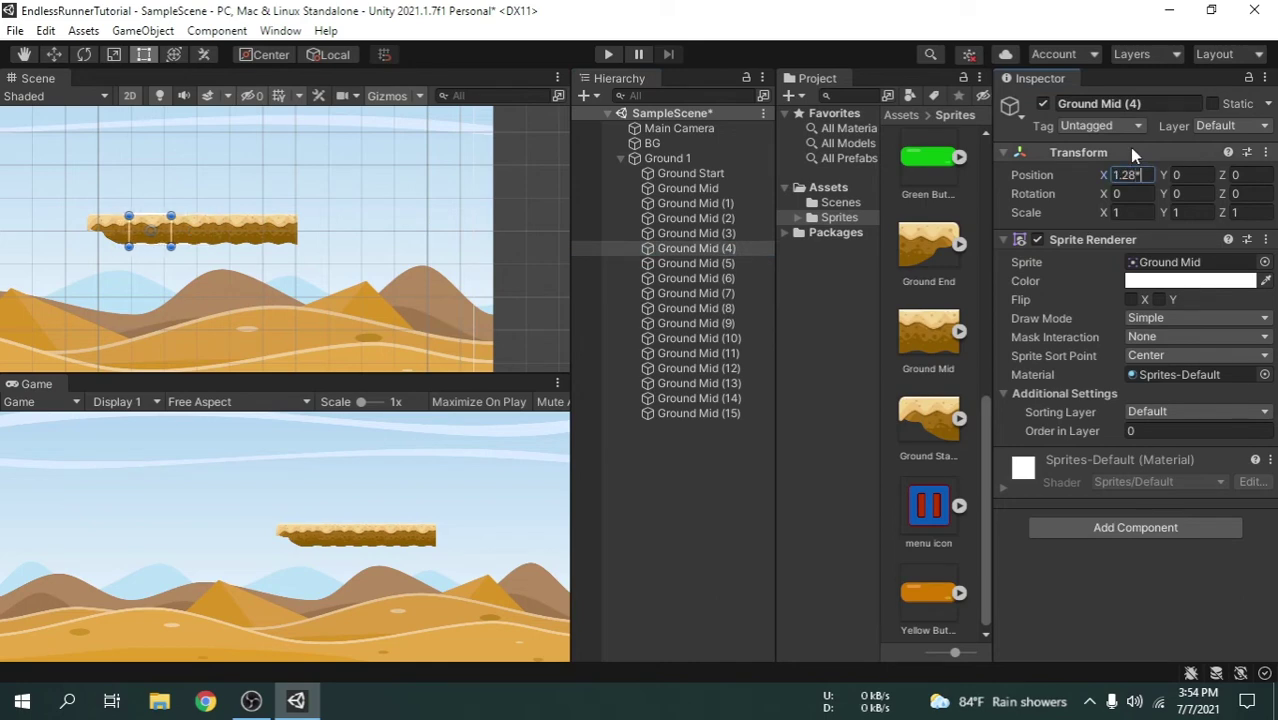
text(*5)
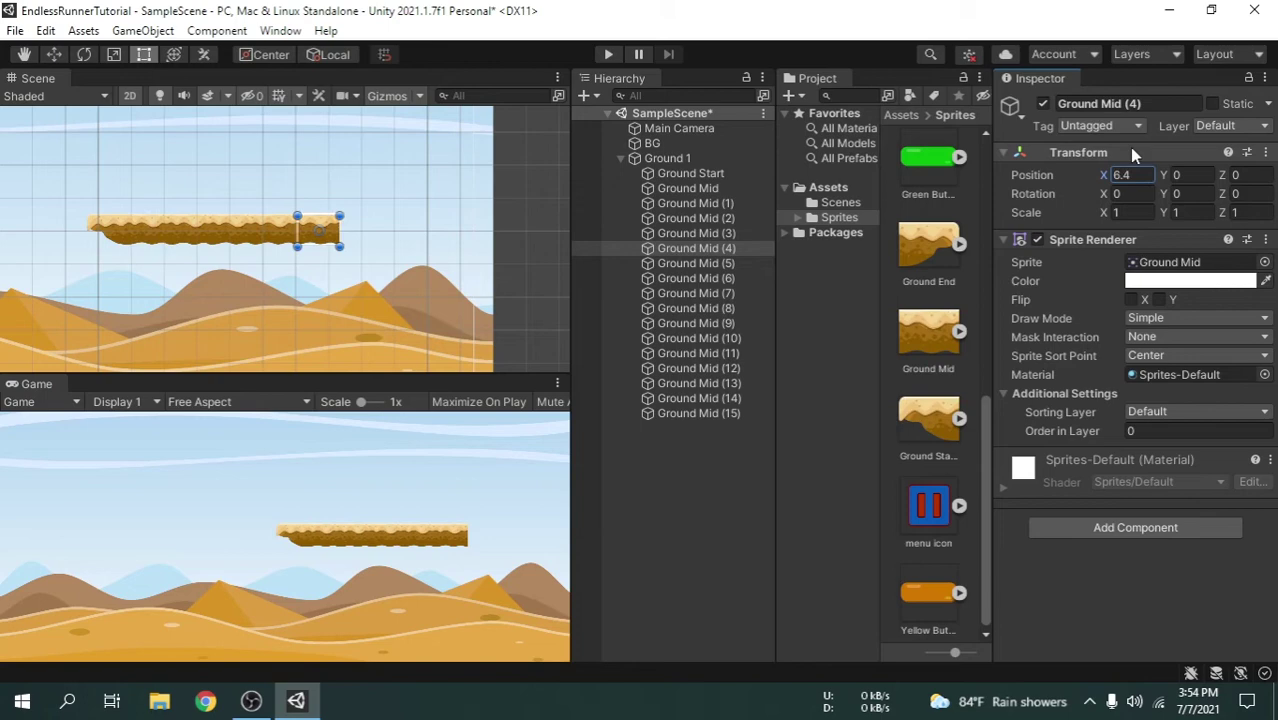
Place Ground Mid (5) and (6) at X 7.68 and 8.96 using 1.28*6 and 1.28*7.
click(746, 262)
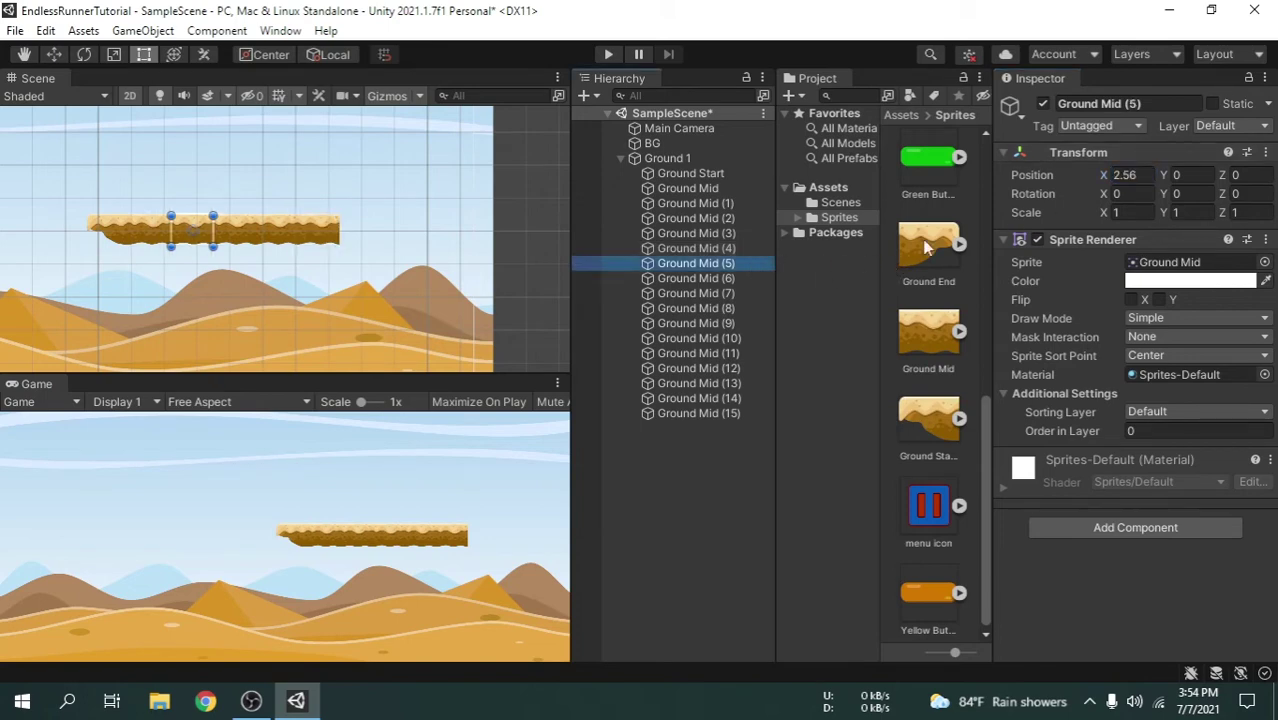
click(1125, 175)
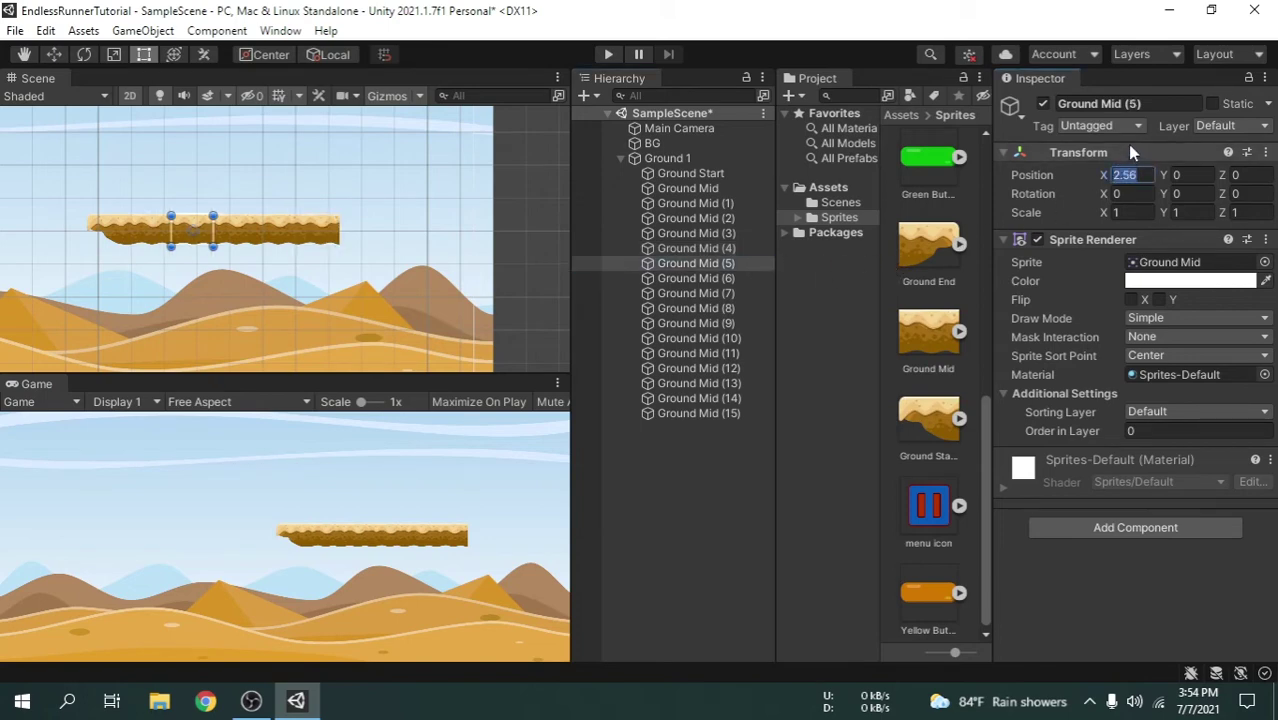
text(1.28*6)
key(Return)
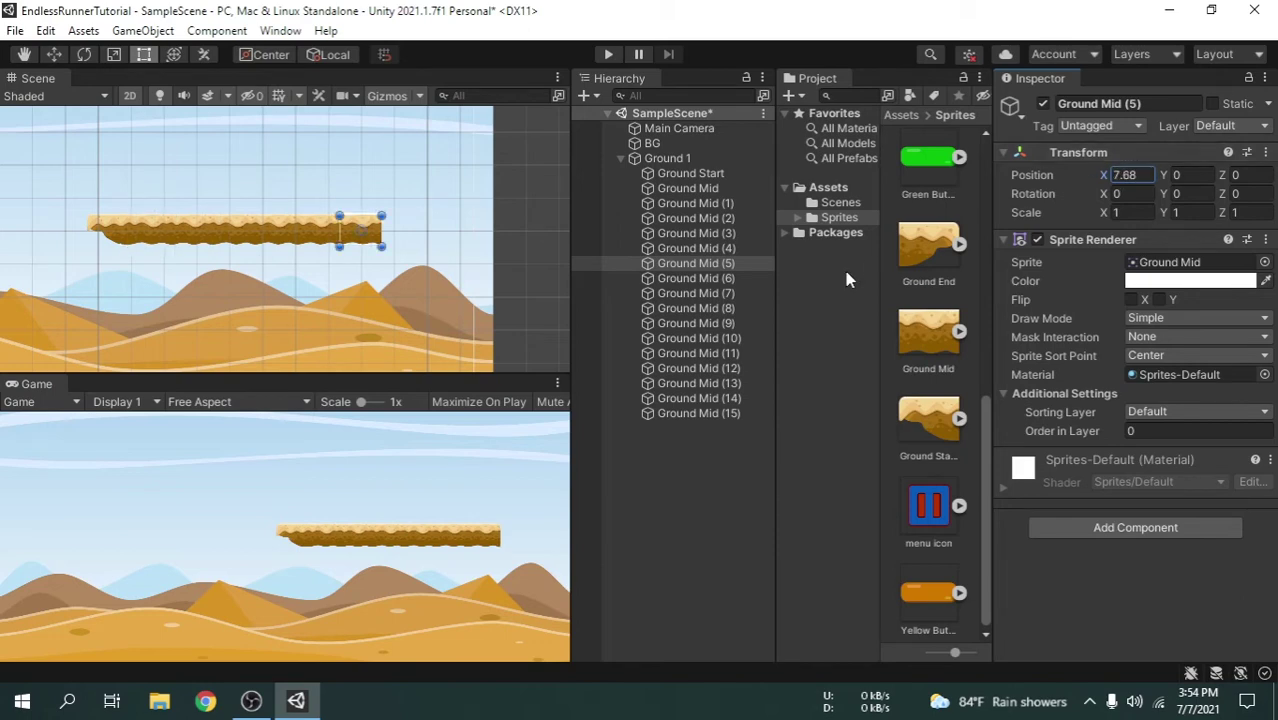
click(733, 278)
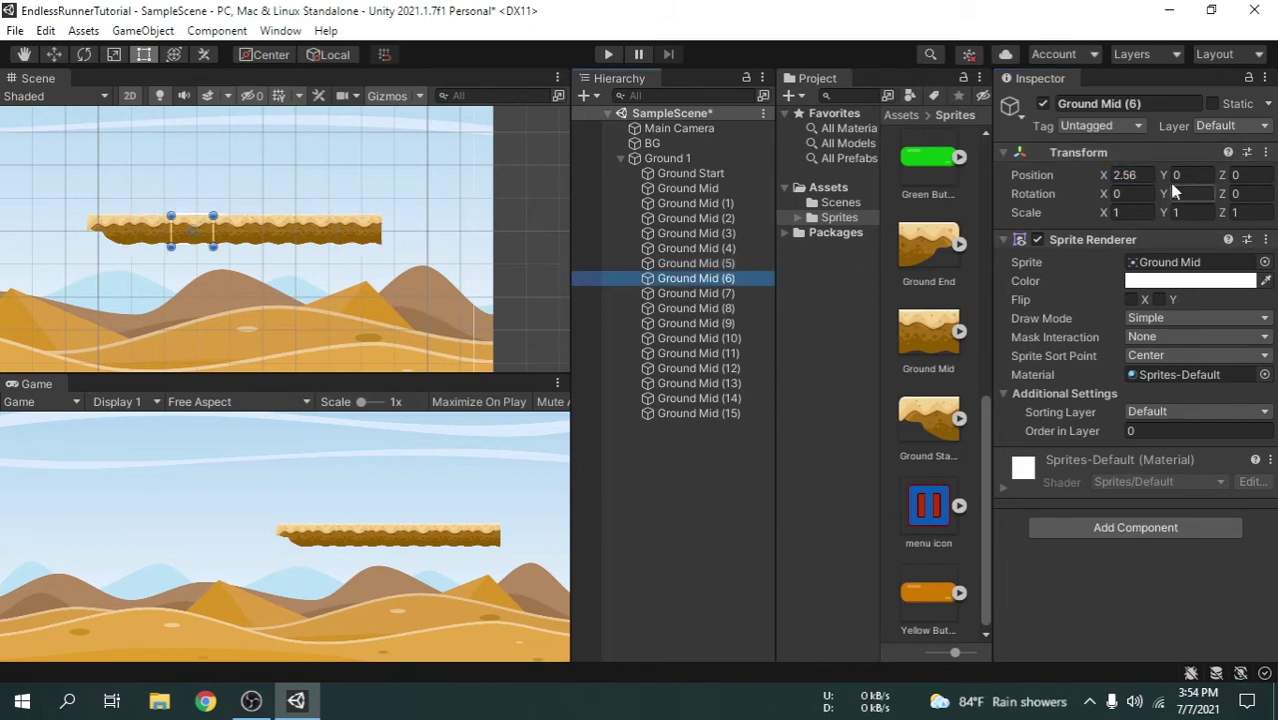
click(1130, 175)
text(1)
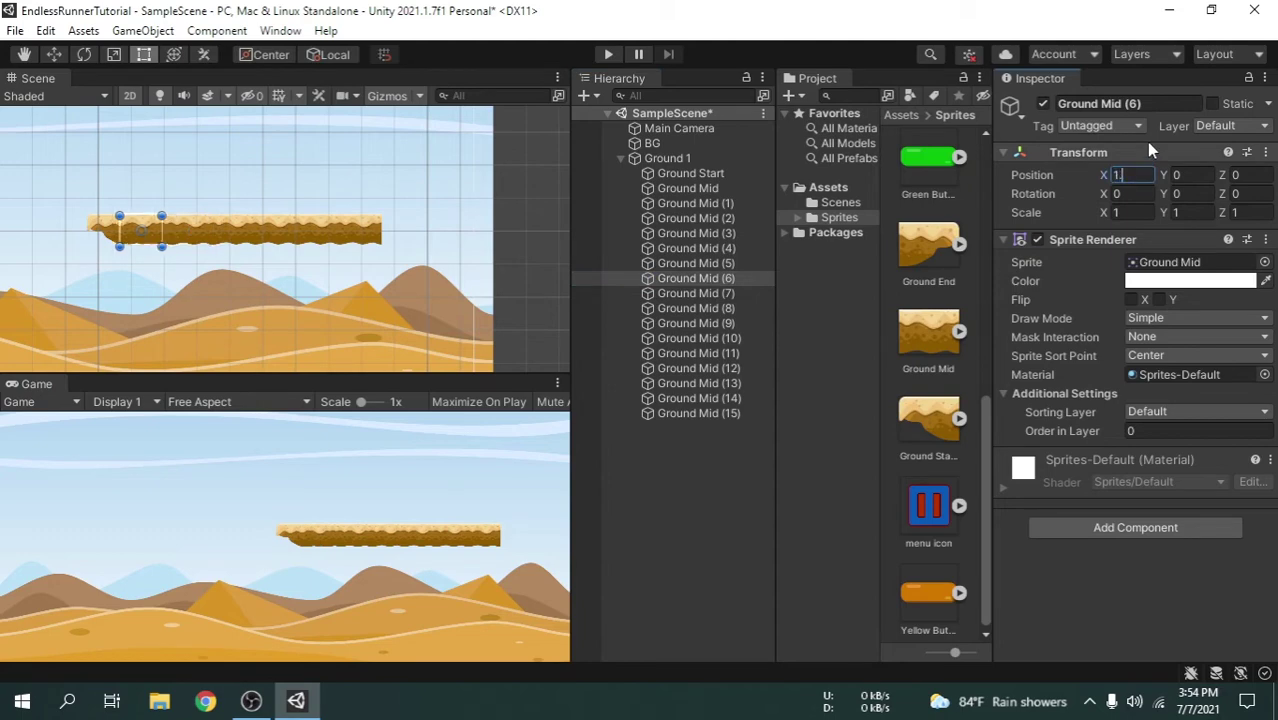
text(.28*7)
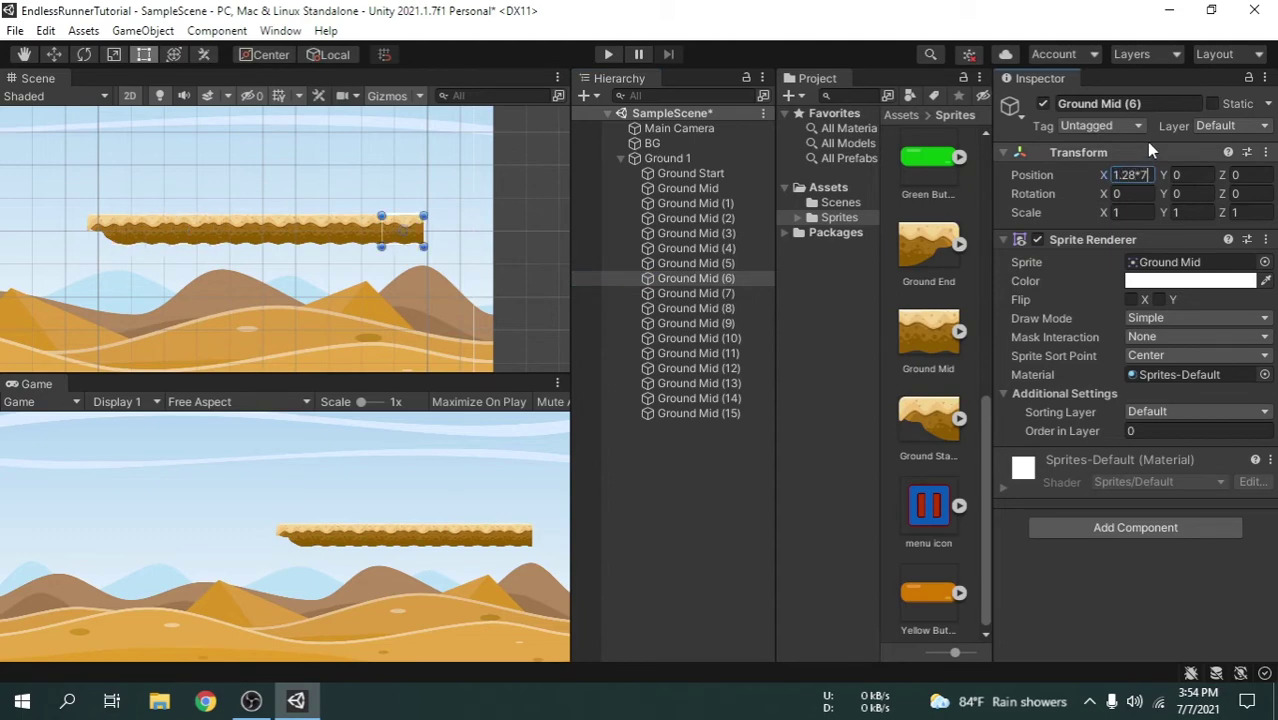
key(Return)
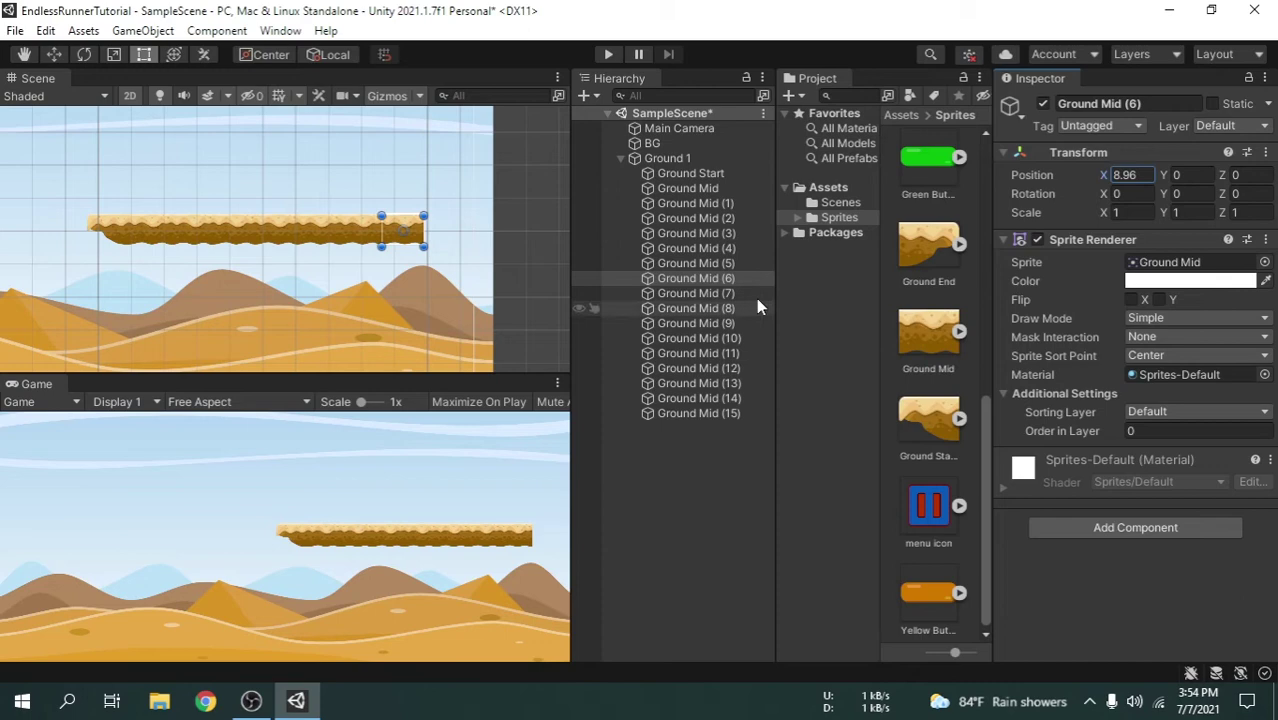
Place Ground Mid (7) and (8) at X 10.24 and 11.52.
click(733, 291)
click(1135, 175)
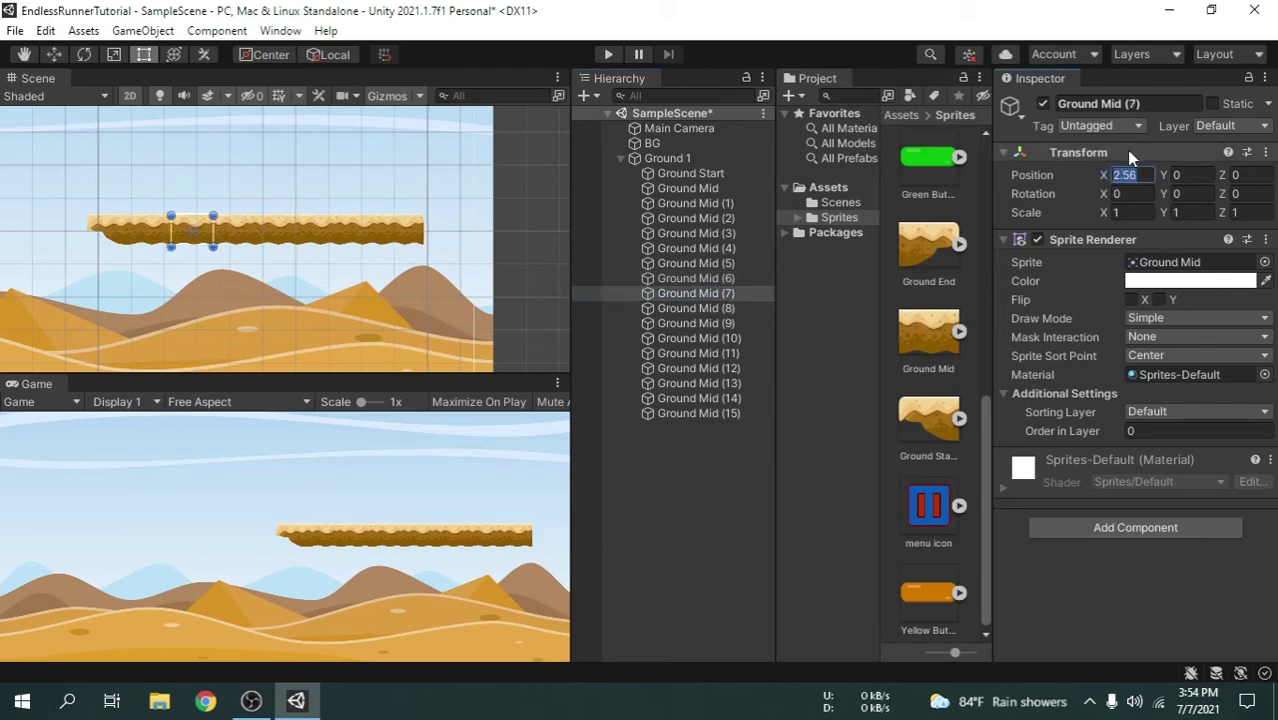
text(1.28*8)
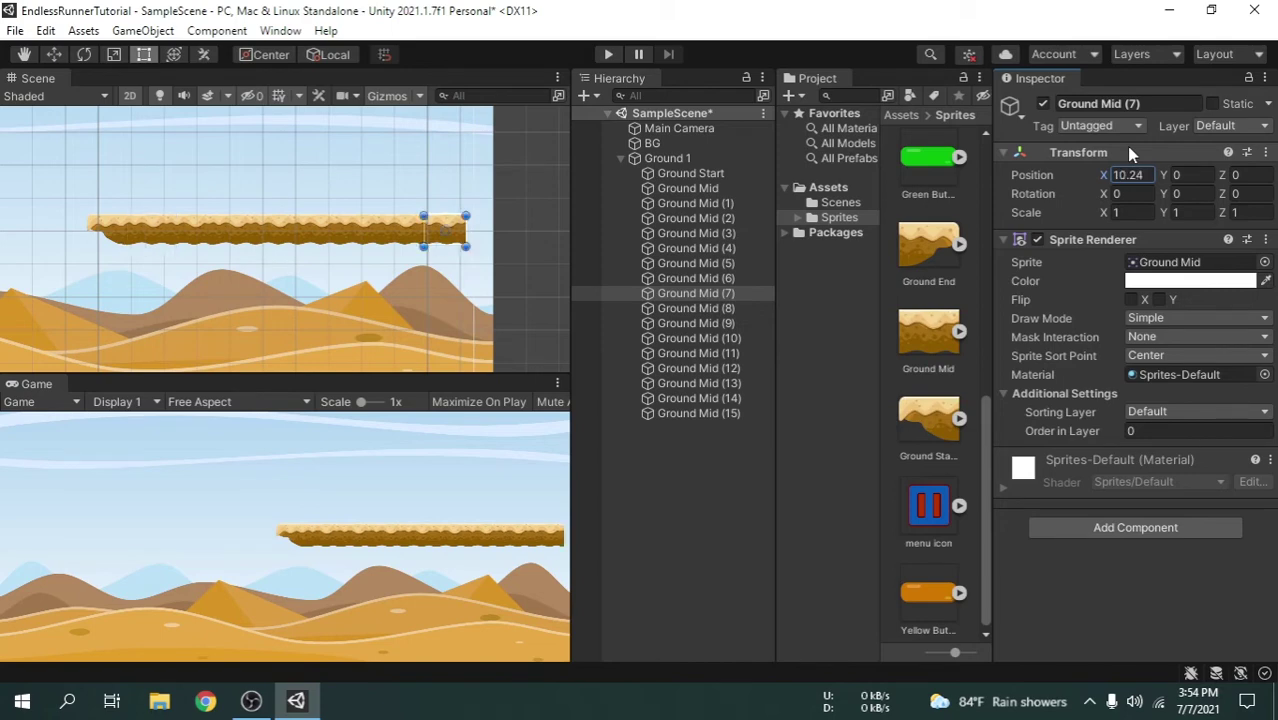
click(733, 309)
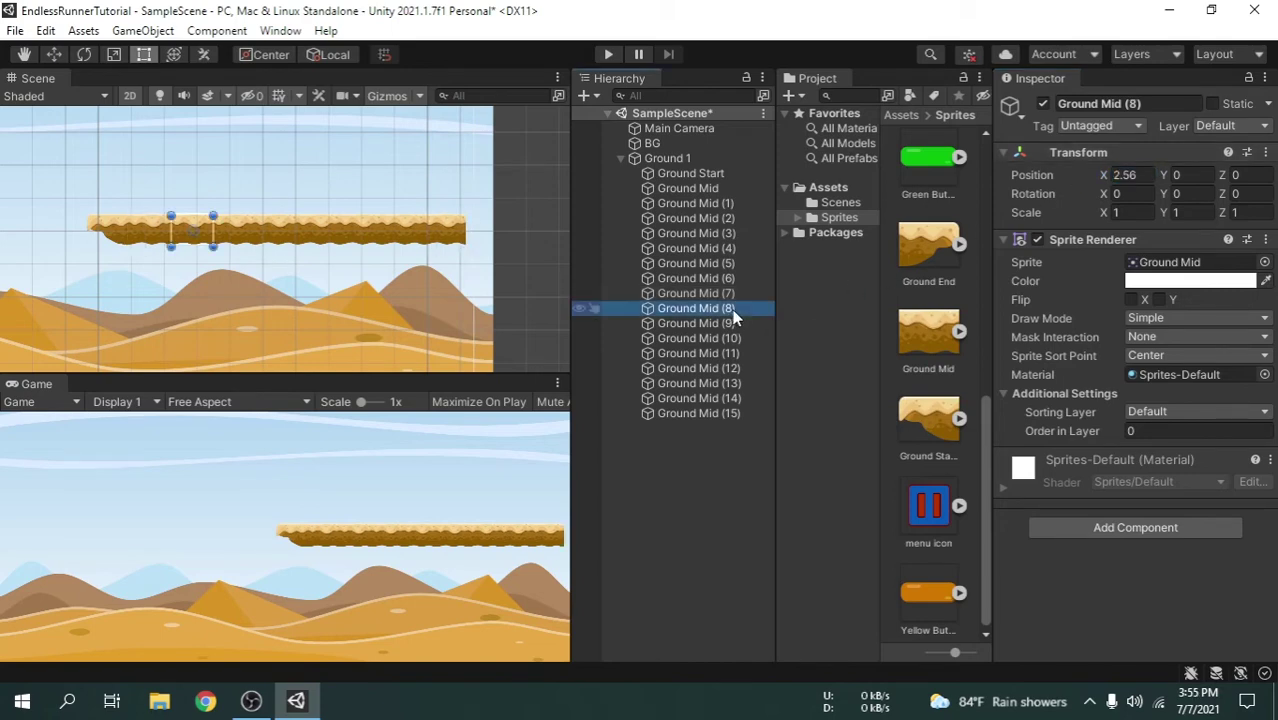
click(1125, 175)
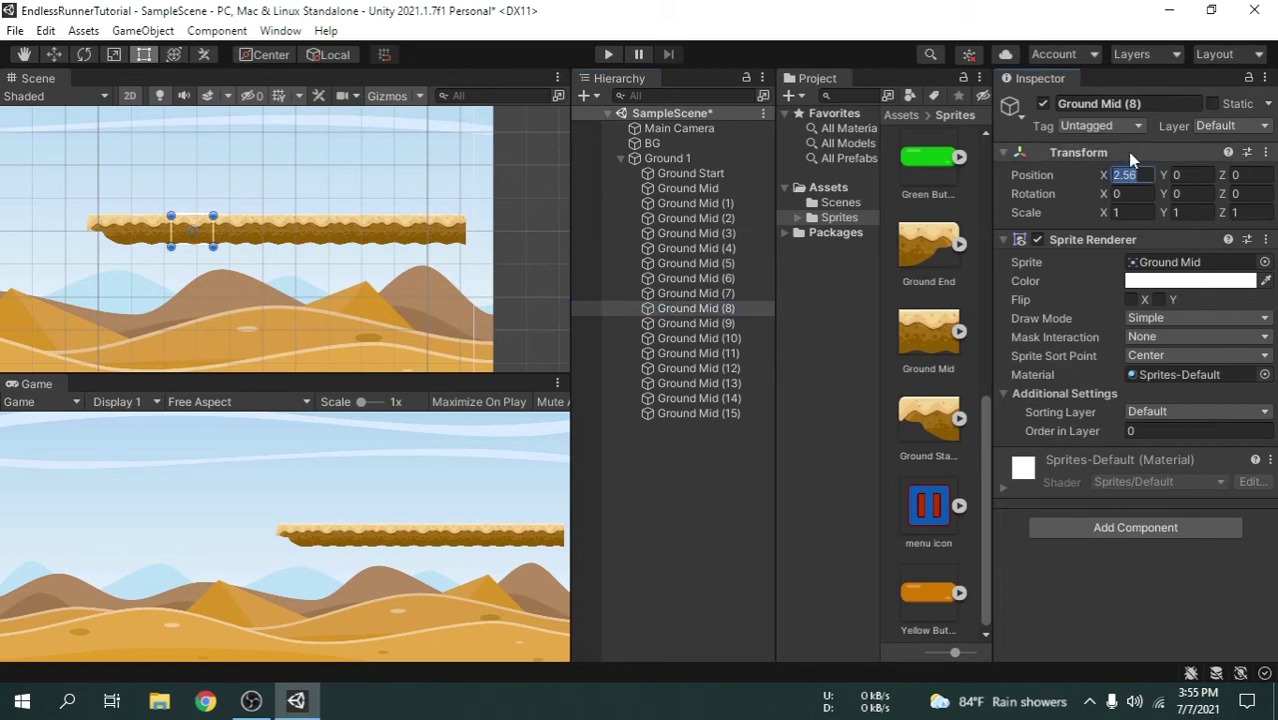
text(1.28*9)
key(Return)
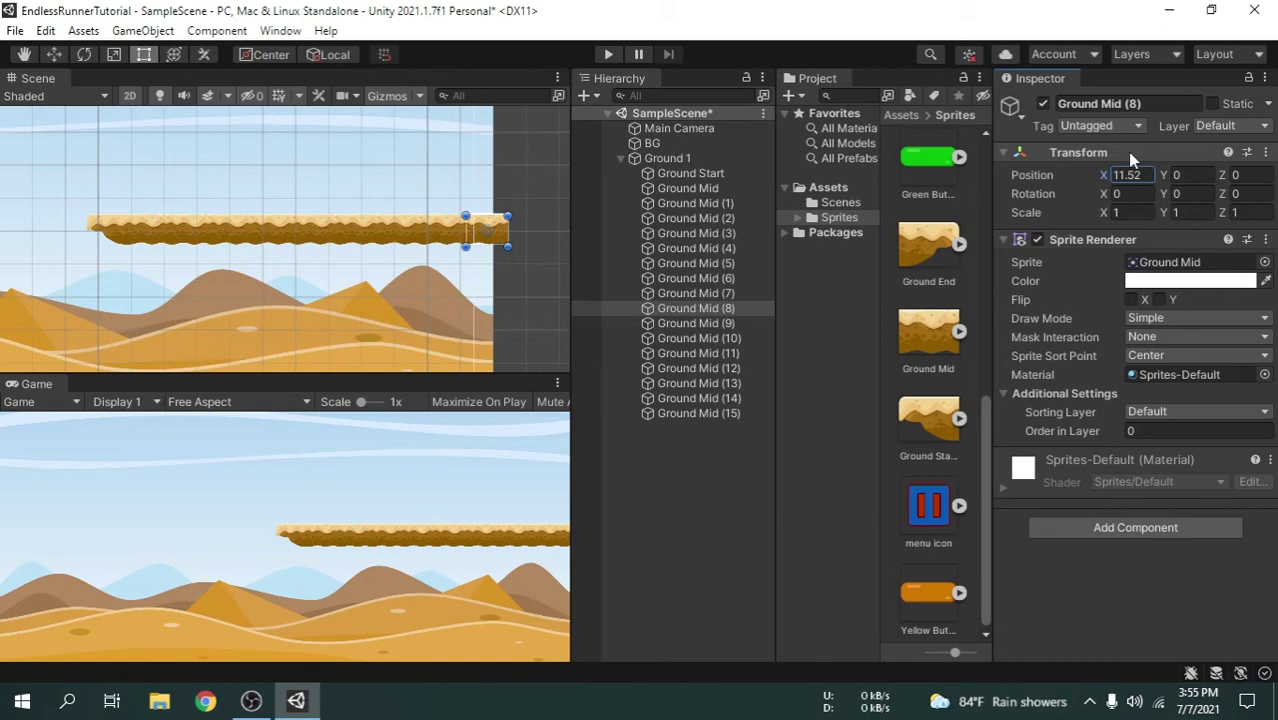
Place Ground Mid (9), (10) and (11) at X 1.28*10, 1.28*11 and 1.28*12 (15.36).
middle_drag(490, 279, 307, 290)
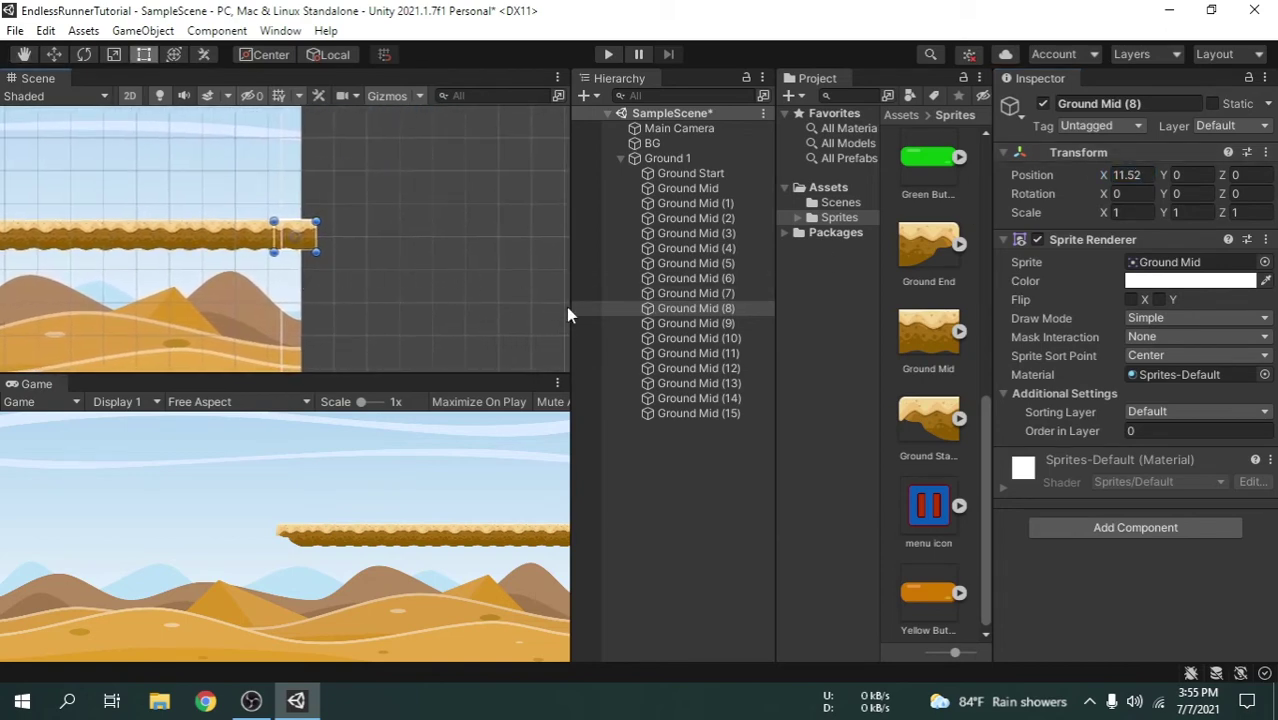
click(718, 323)
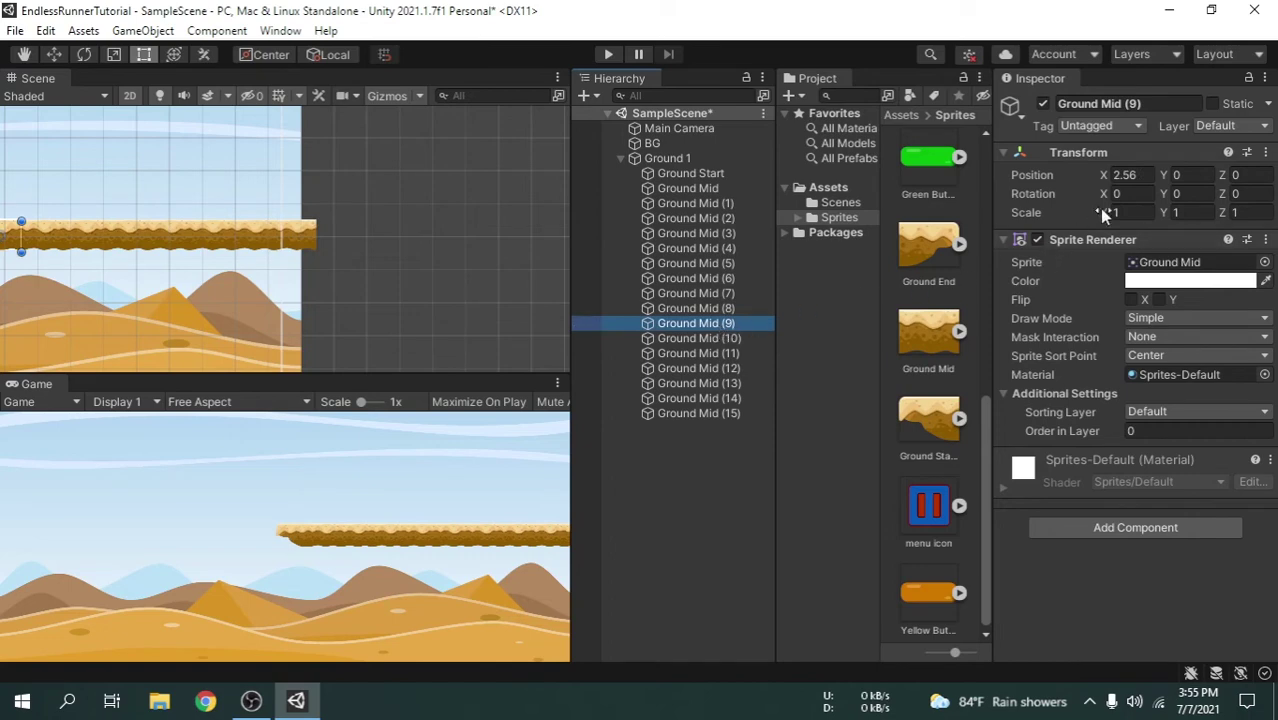
click(1125, 175)
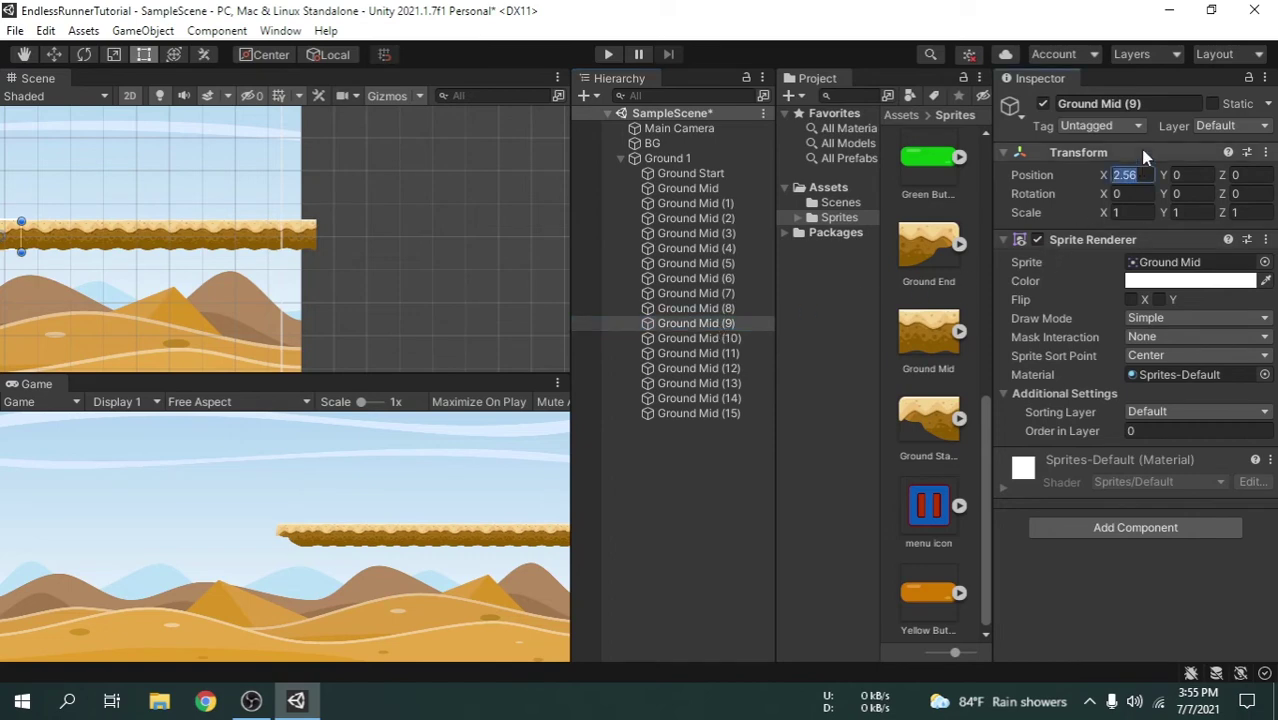
text(1)
text(.28)
text(*10)
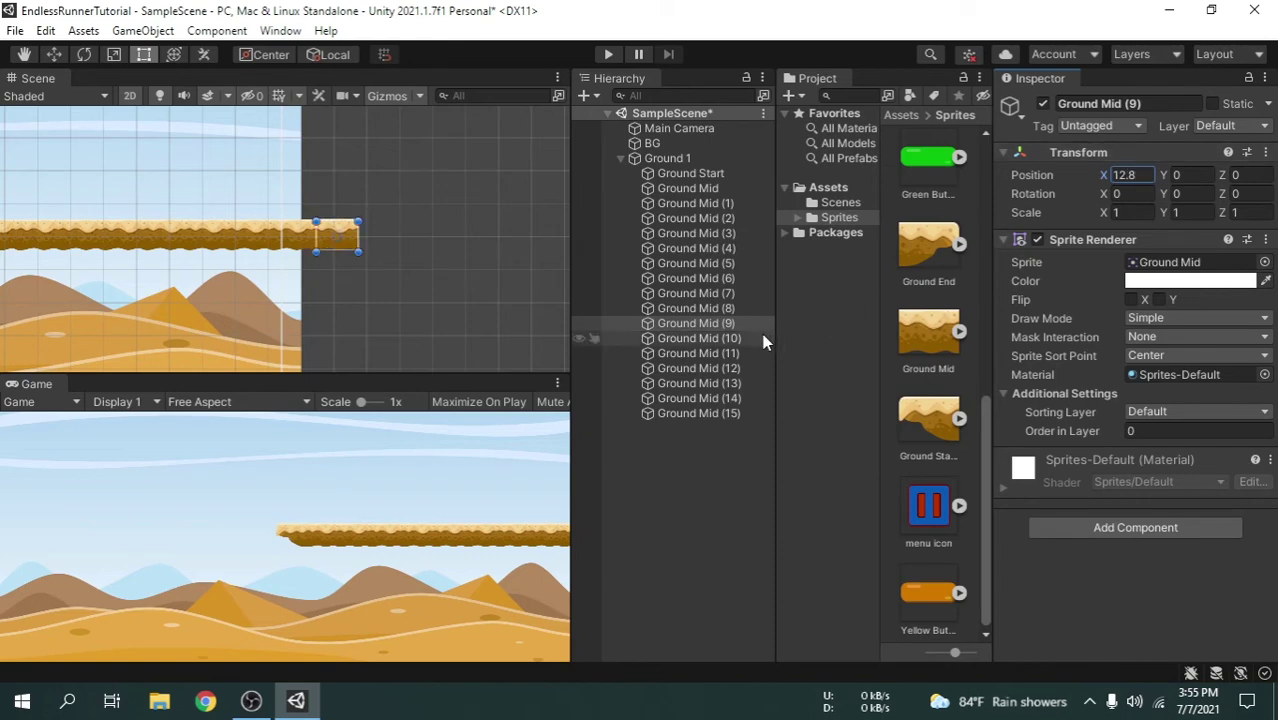
click(760, 338)
click(1124, 175)
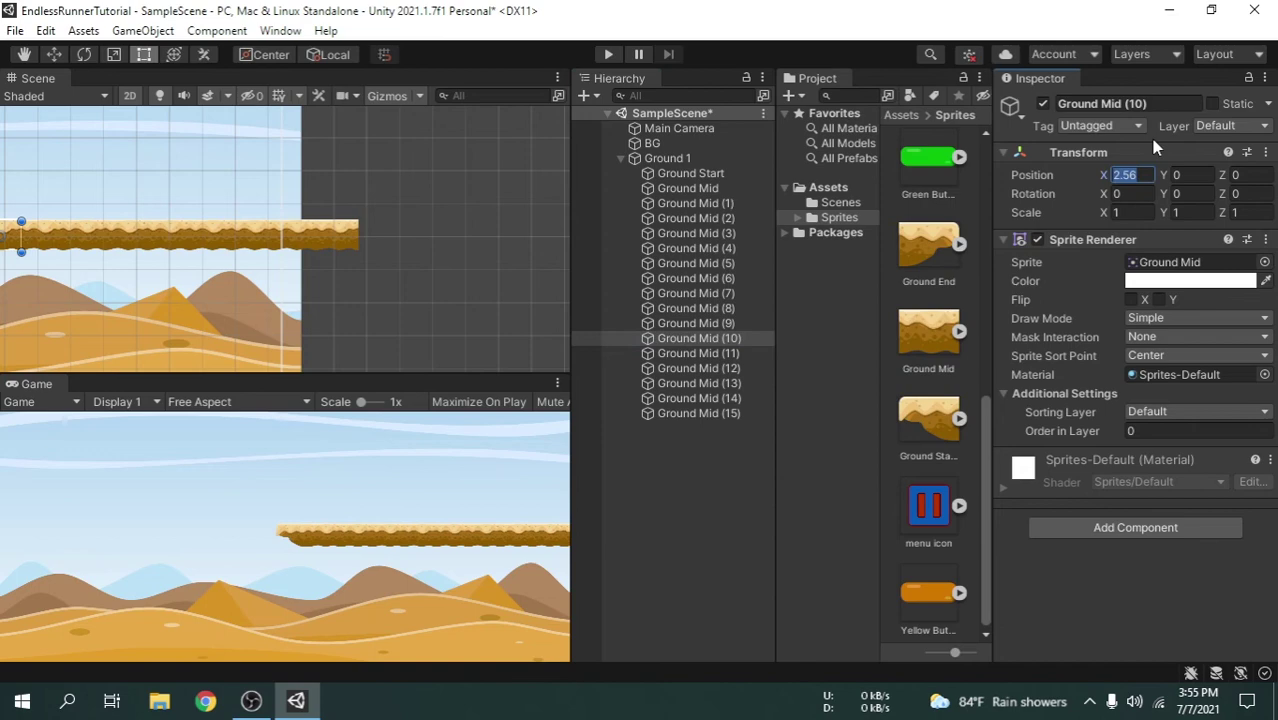
text(1.28*11)
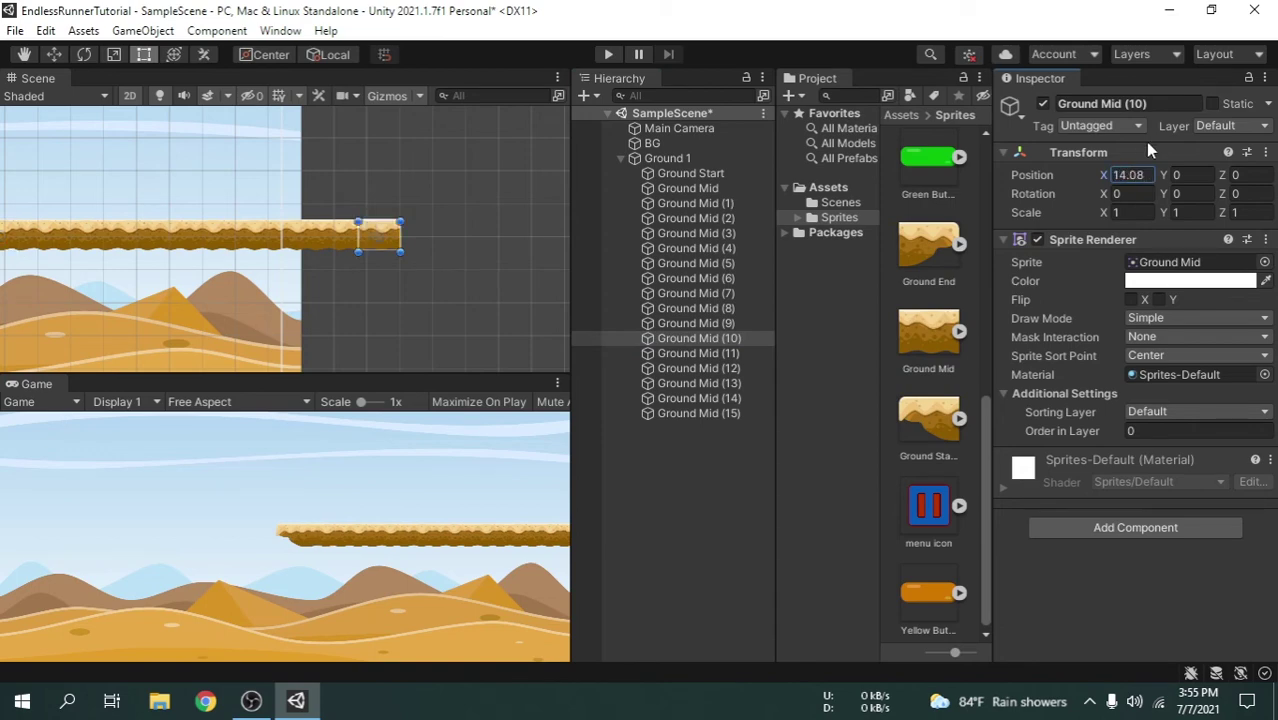
click(767, 350)
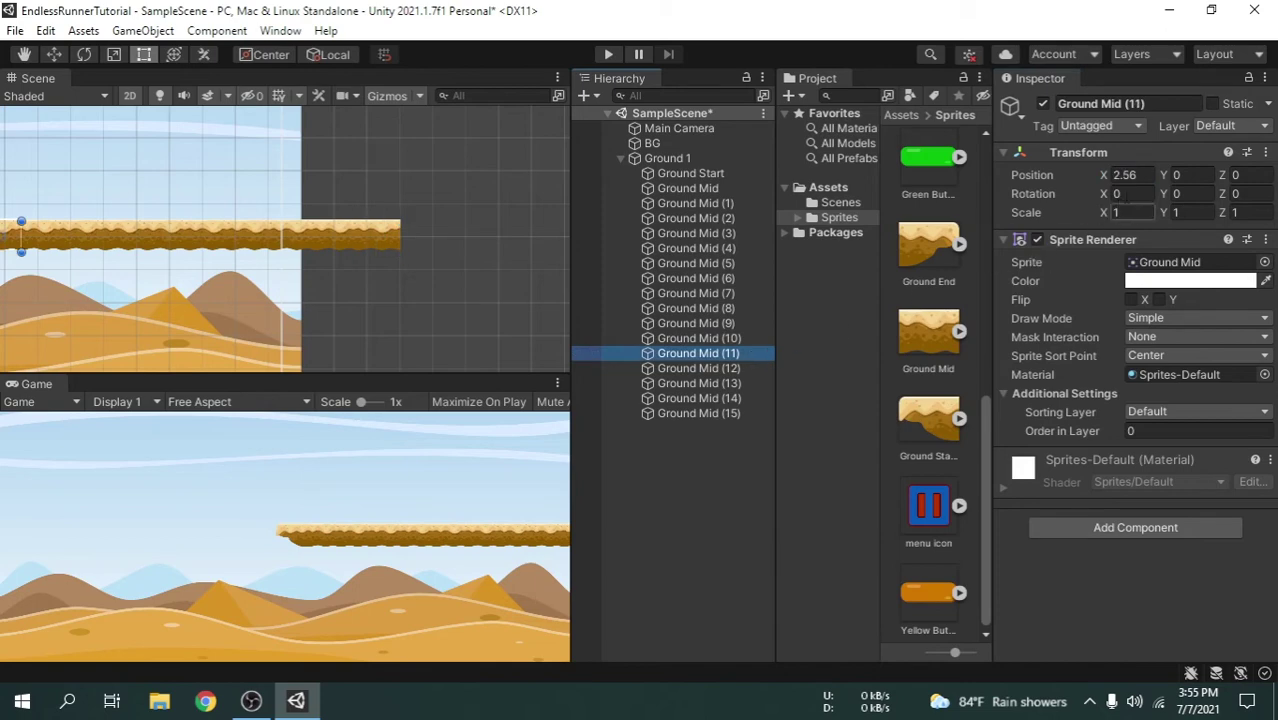
click(1125, 175)
text(1)
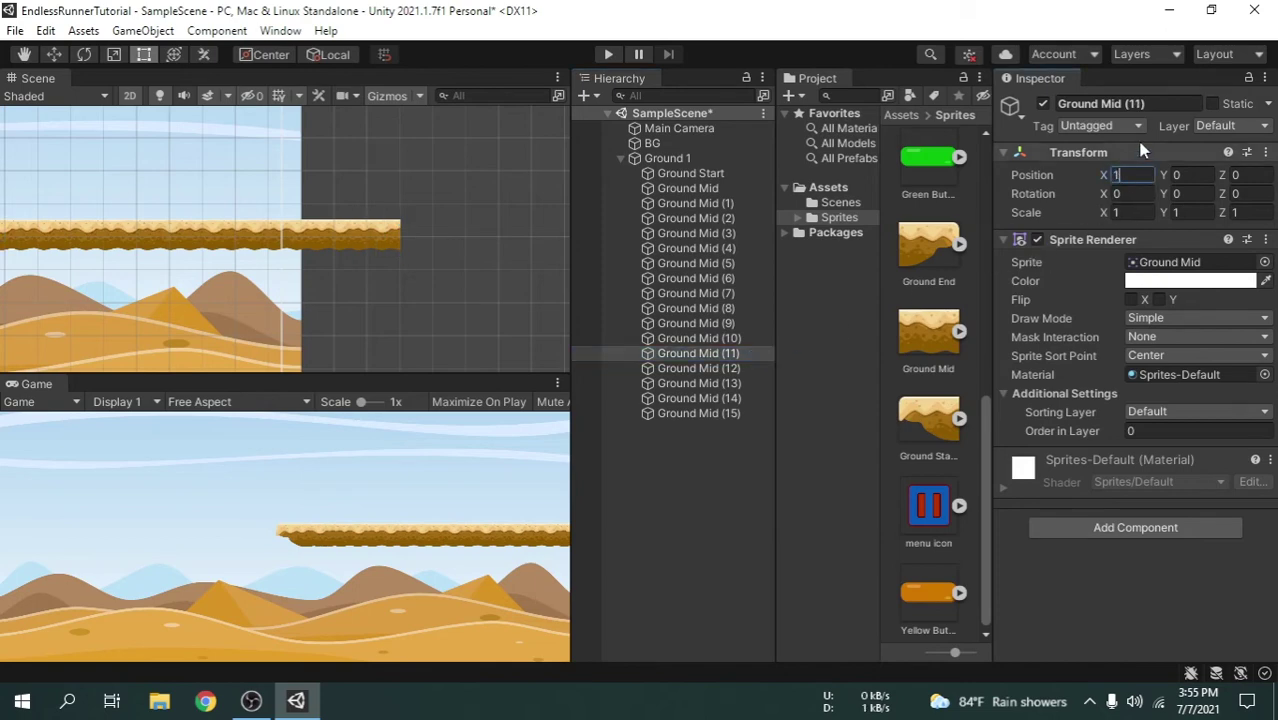
text(.28*12)
key(Return)
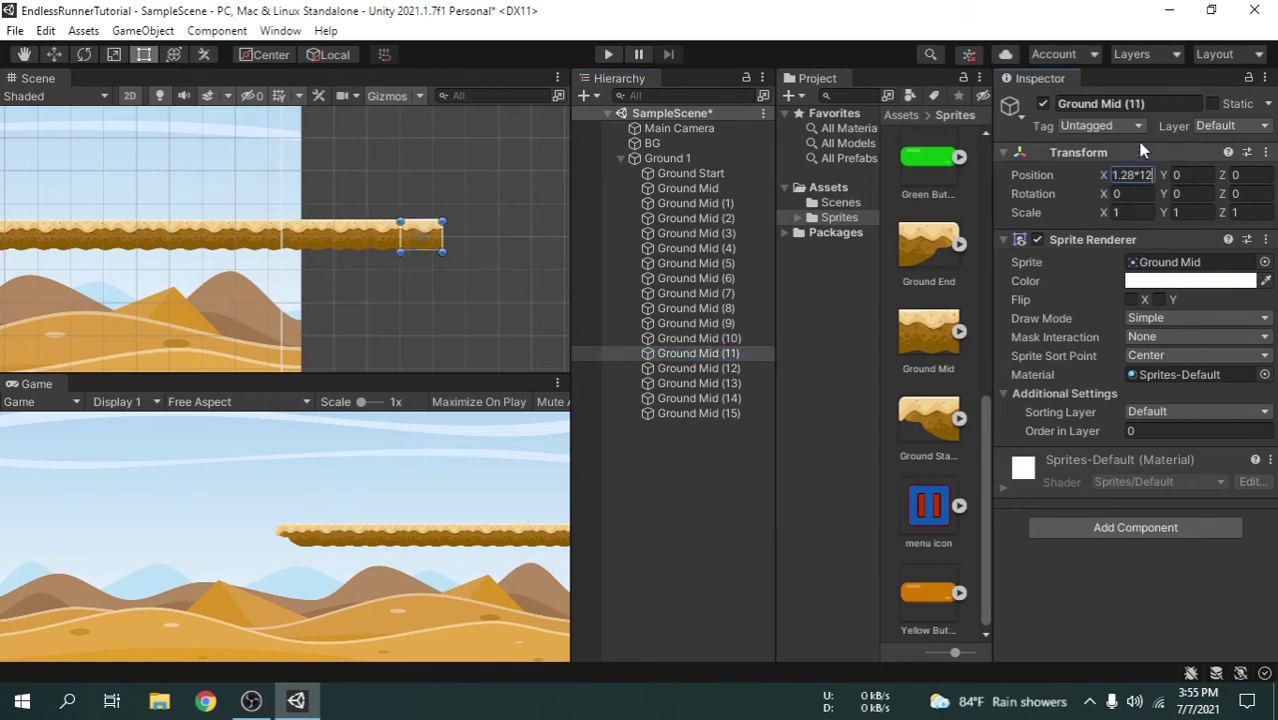
Set Ground Mid (12) and (13) X positions to 1.28*13 and 1.28*14.
click(722, 367)
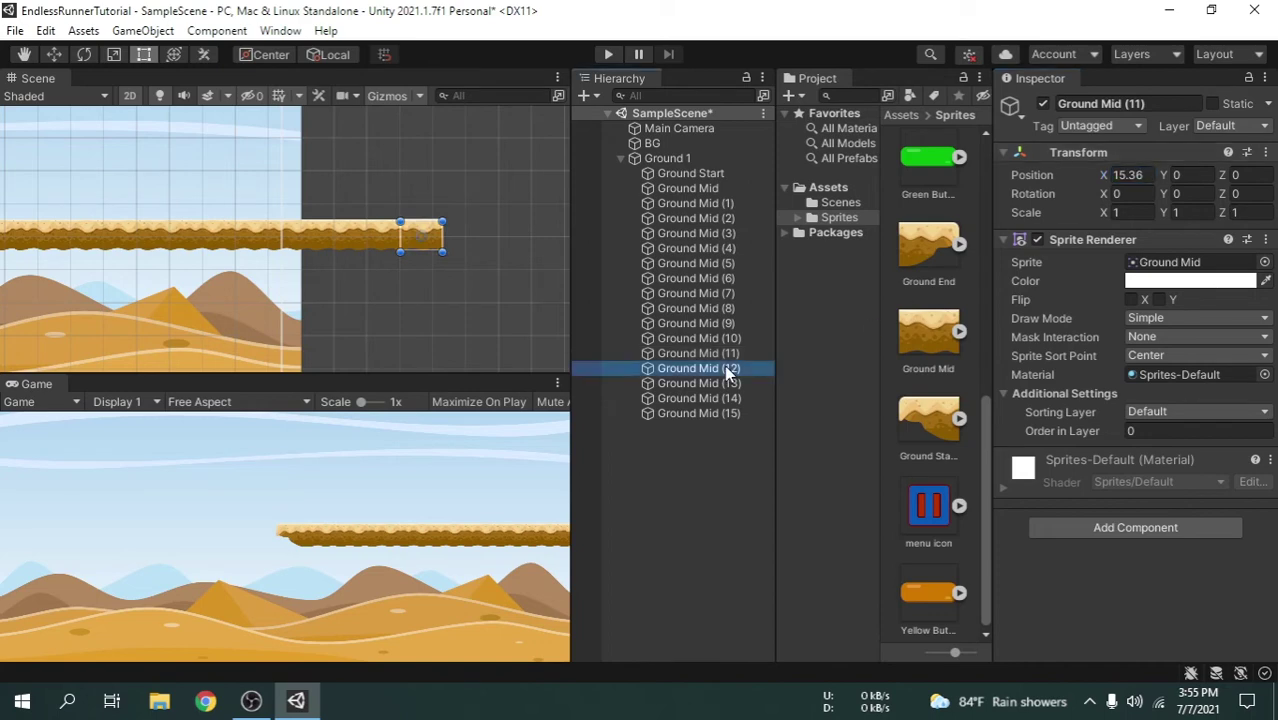
click(1134, 175)
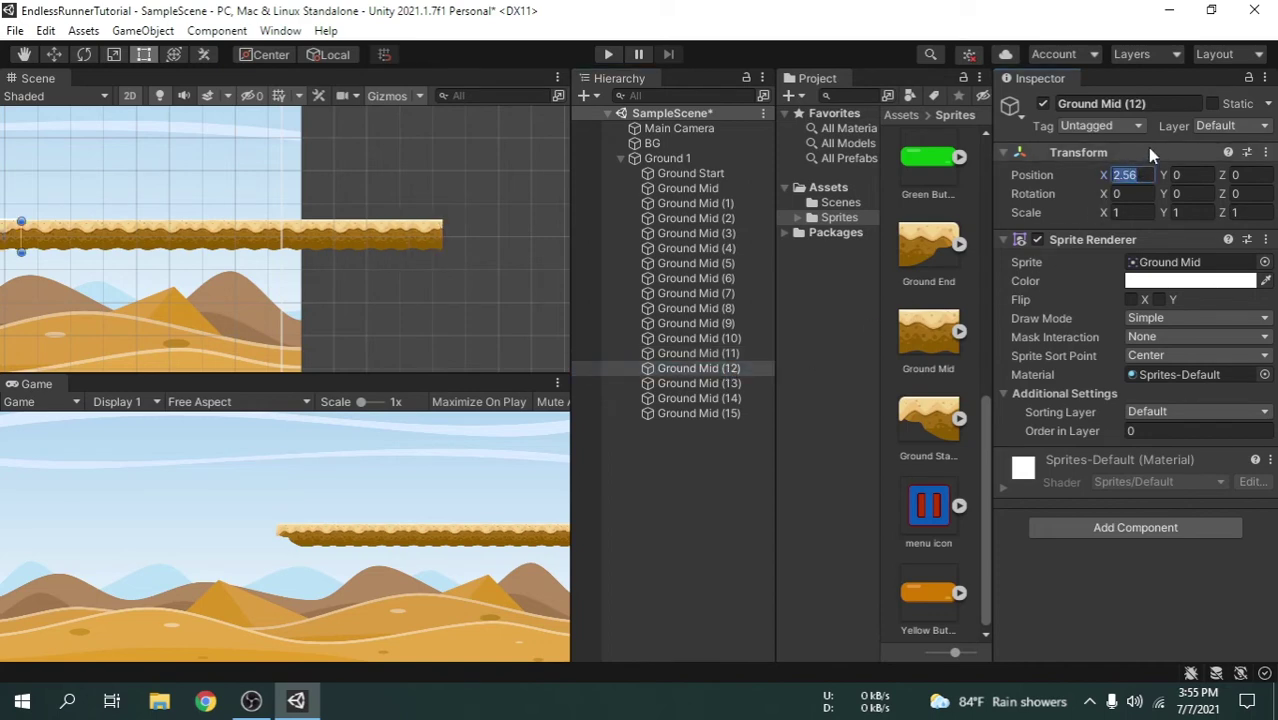
text(1.28*13)
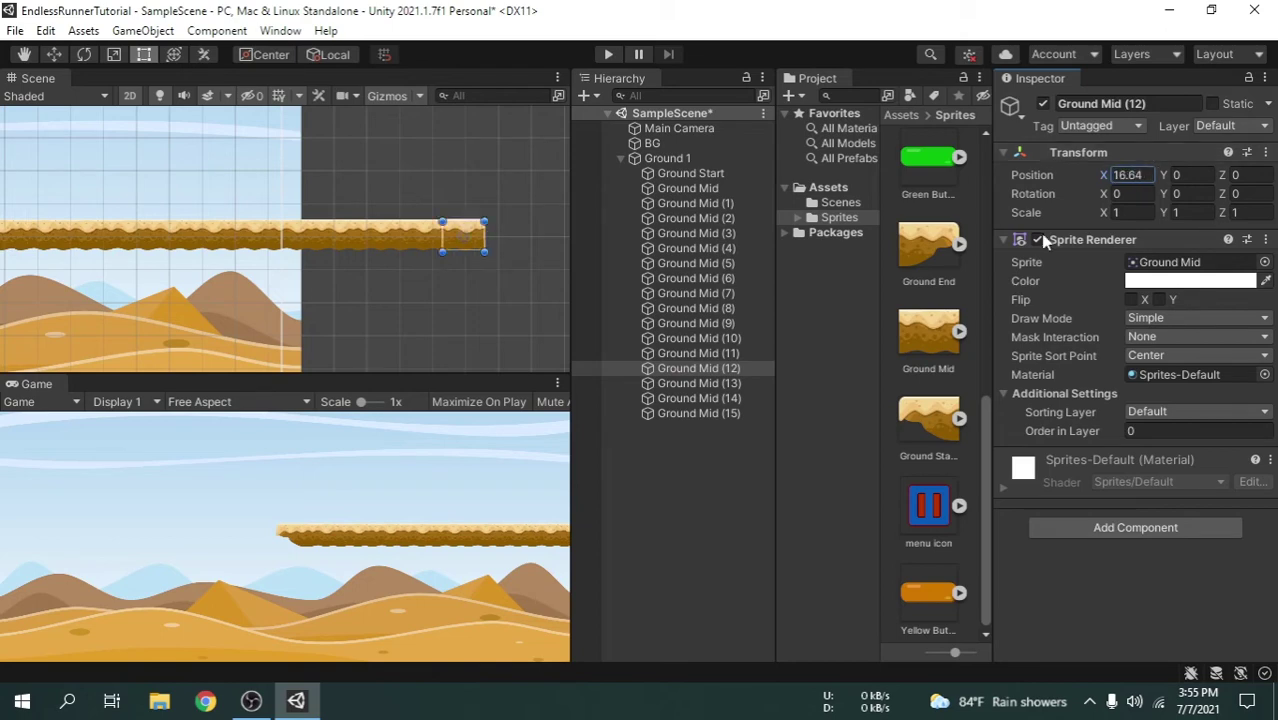
click(760, 383)
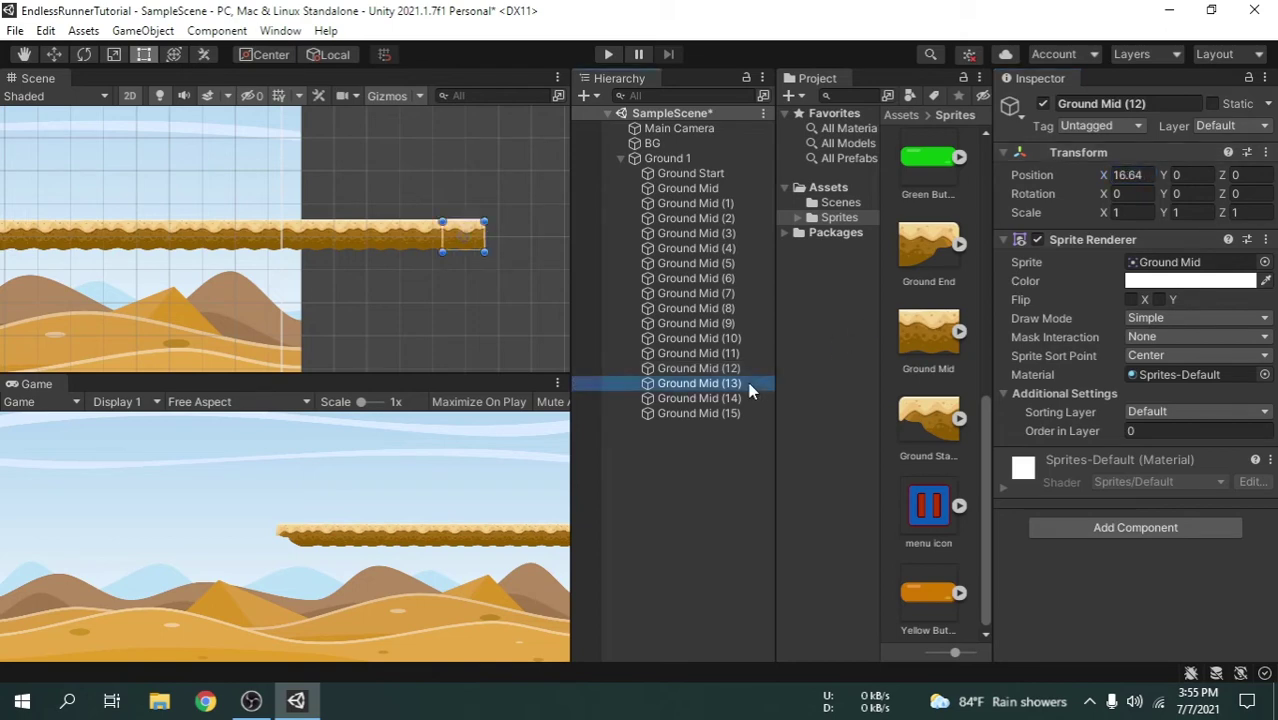
click(1125, 175)
text(1.28)
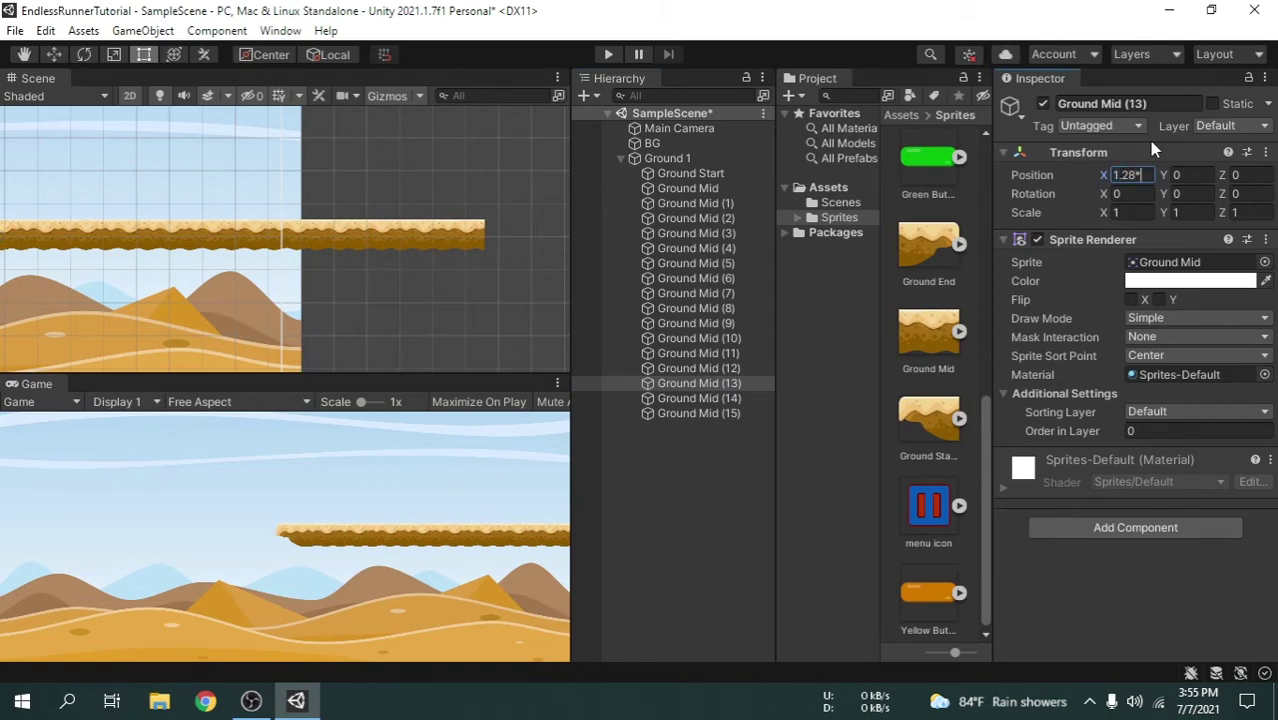
text(*14)
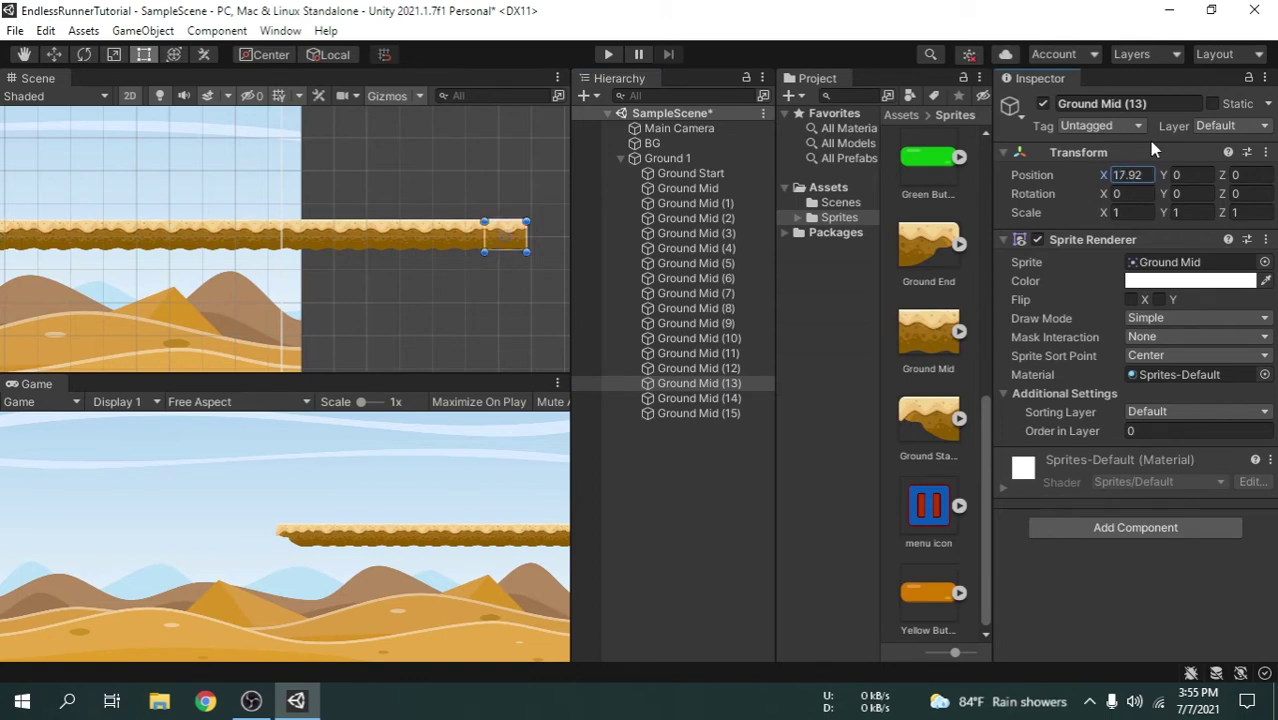
Set Ground Mid (14) to X 19.2 and Ground Mid (15) to X 20.48.
click(745, 399)
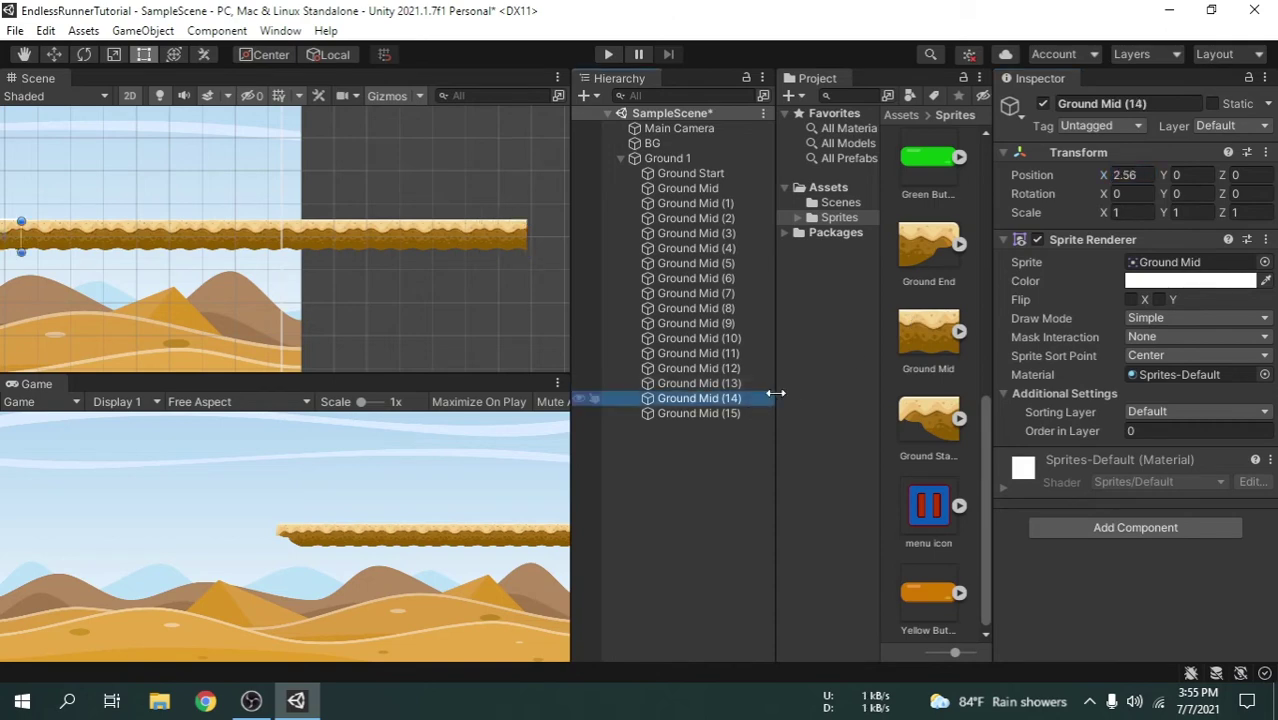
click(1128, 175)
text(1)
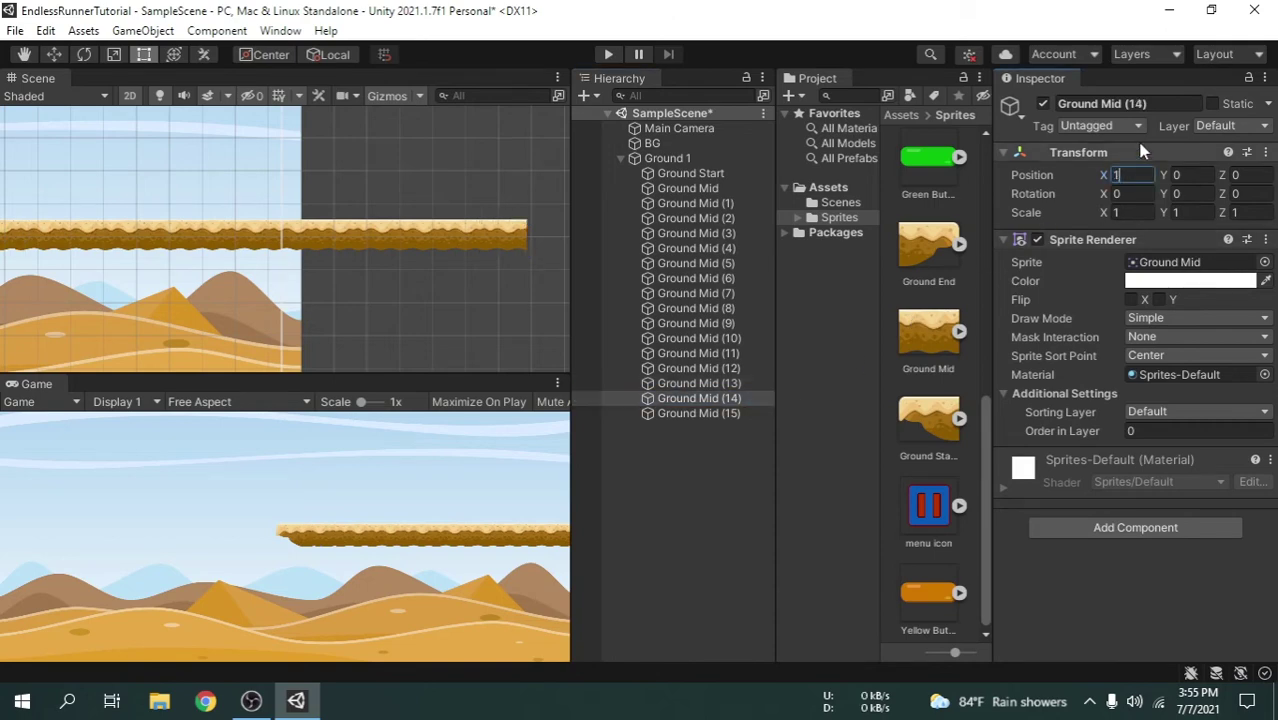
text(.28*15)
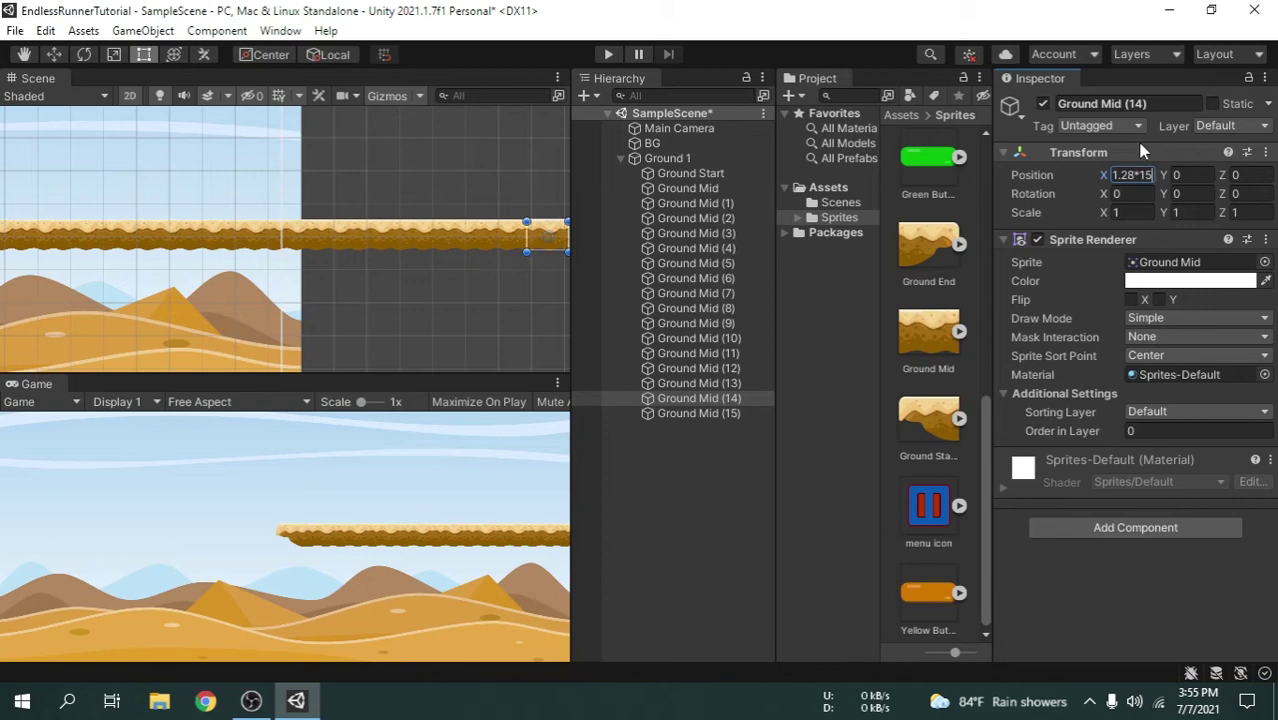
key(Return)
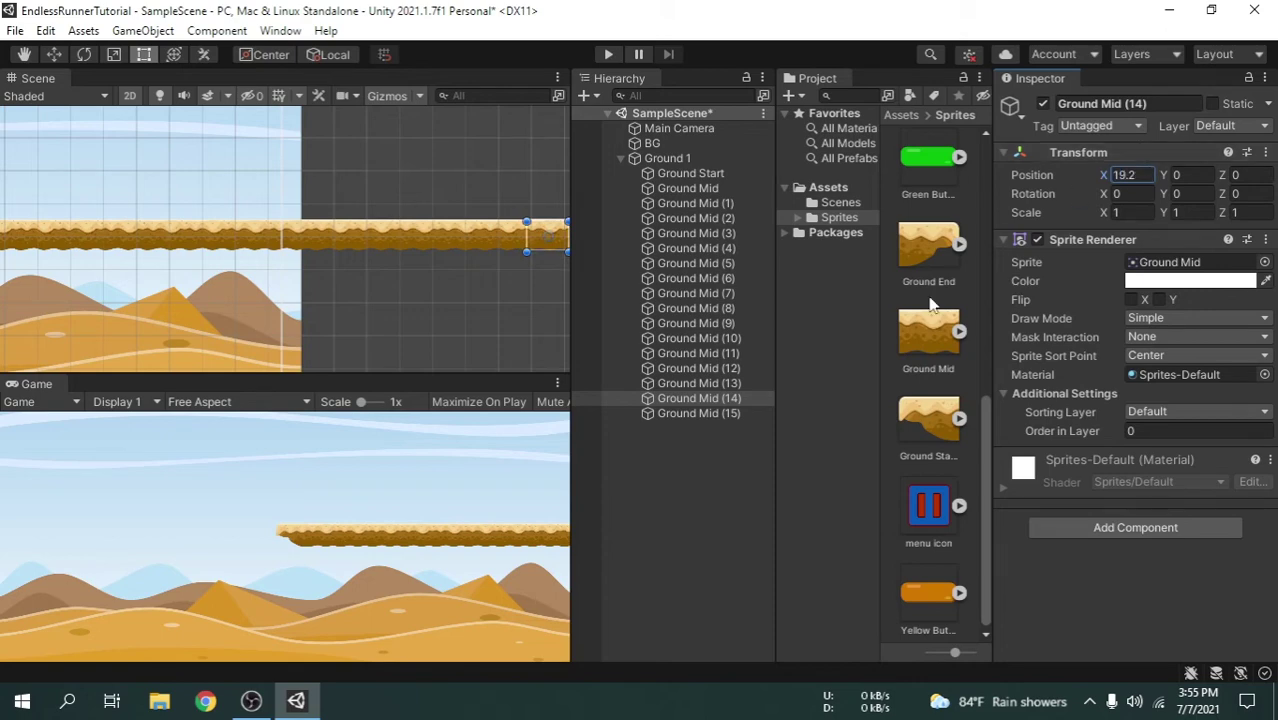
click(731, 413)
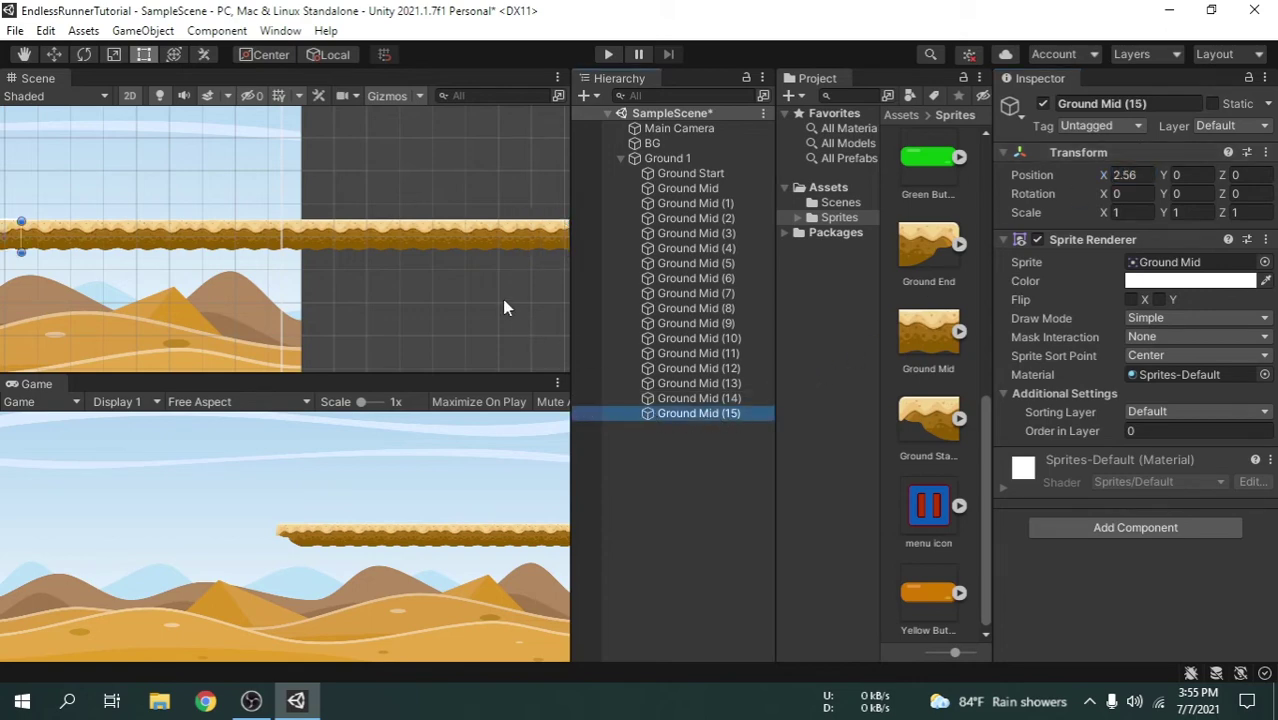
middle_drag(502, 299, 312, 290)
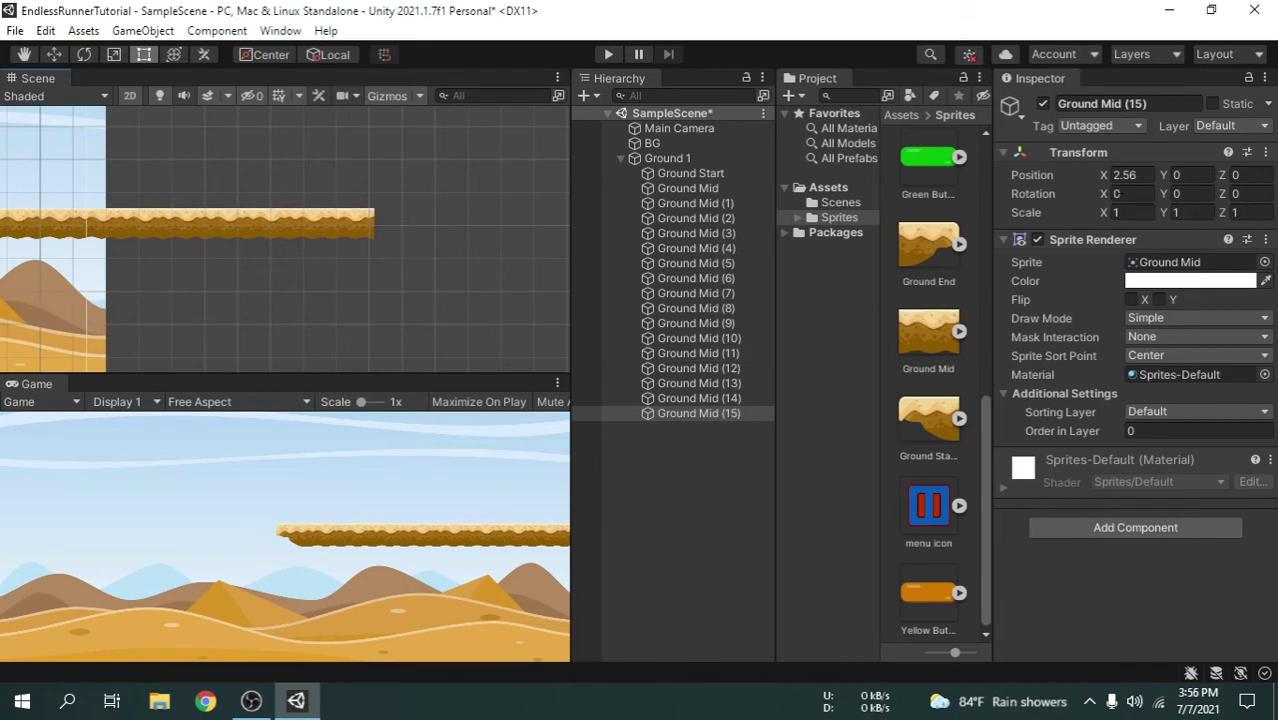
click(1126, 175)
text(1)
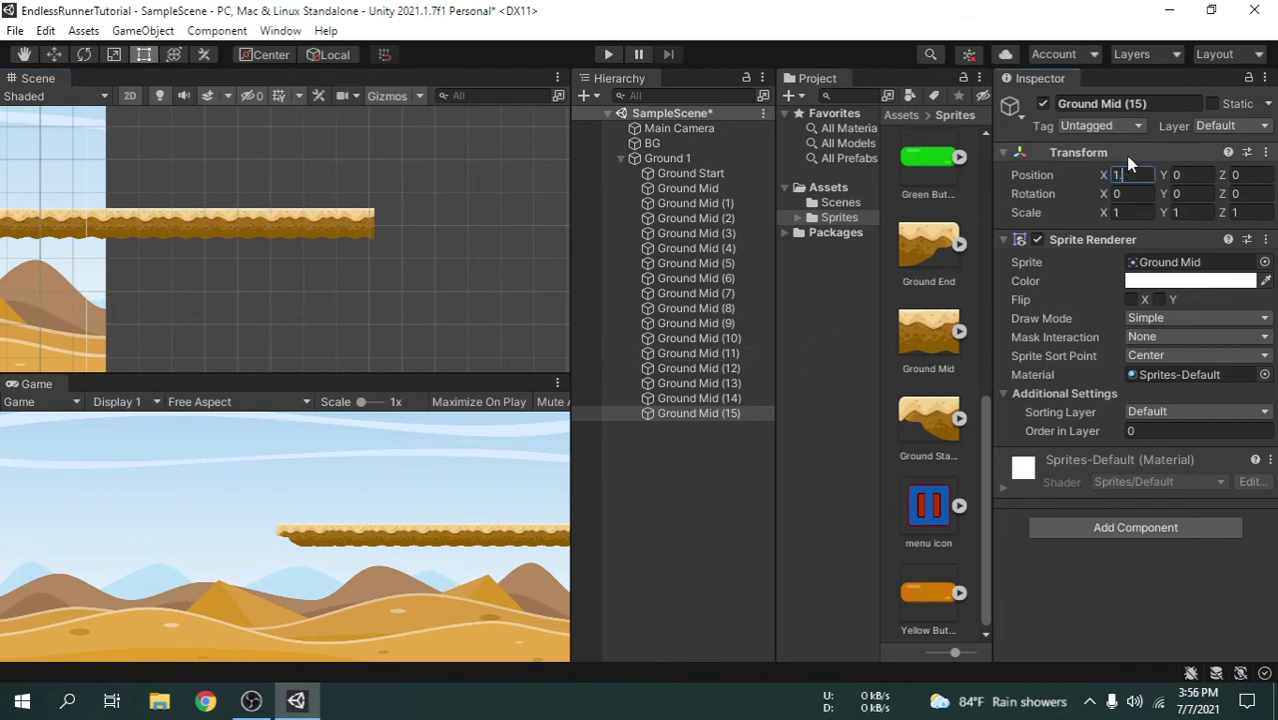
text(.28*16)
key(Return)
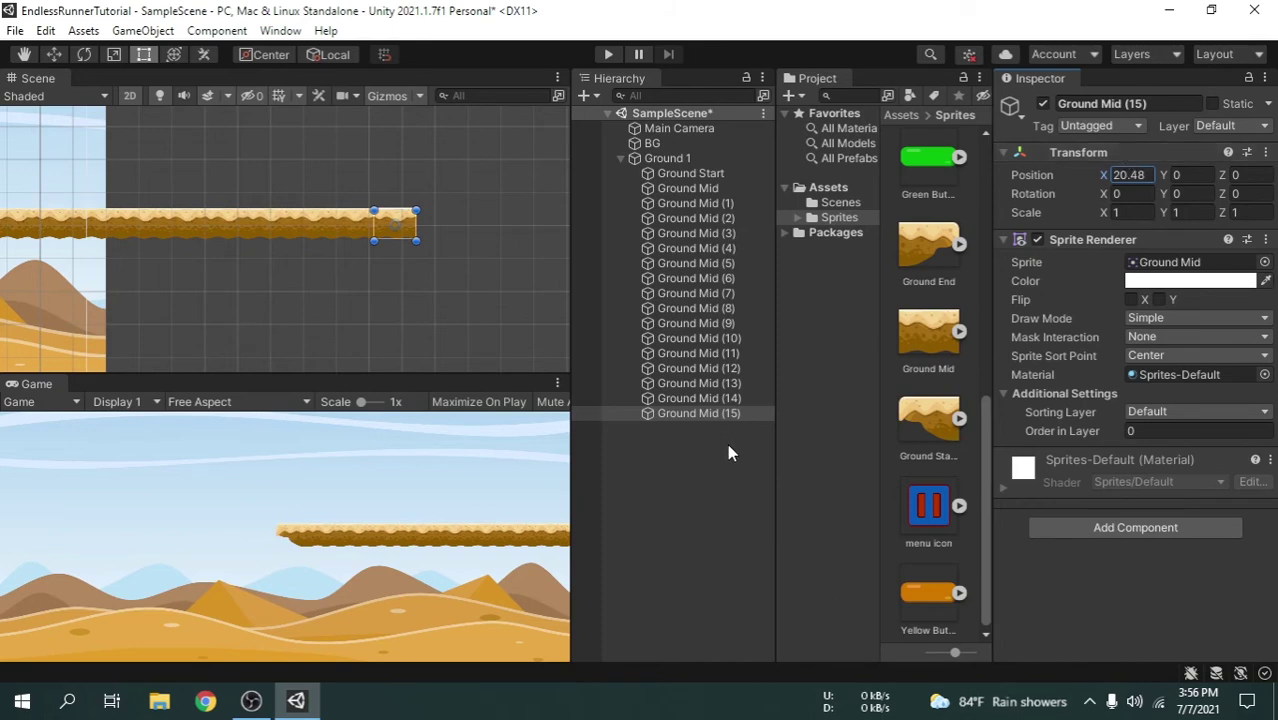
Add the Ground End sprite as a child of Ground 1.
click(691, 160)
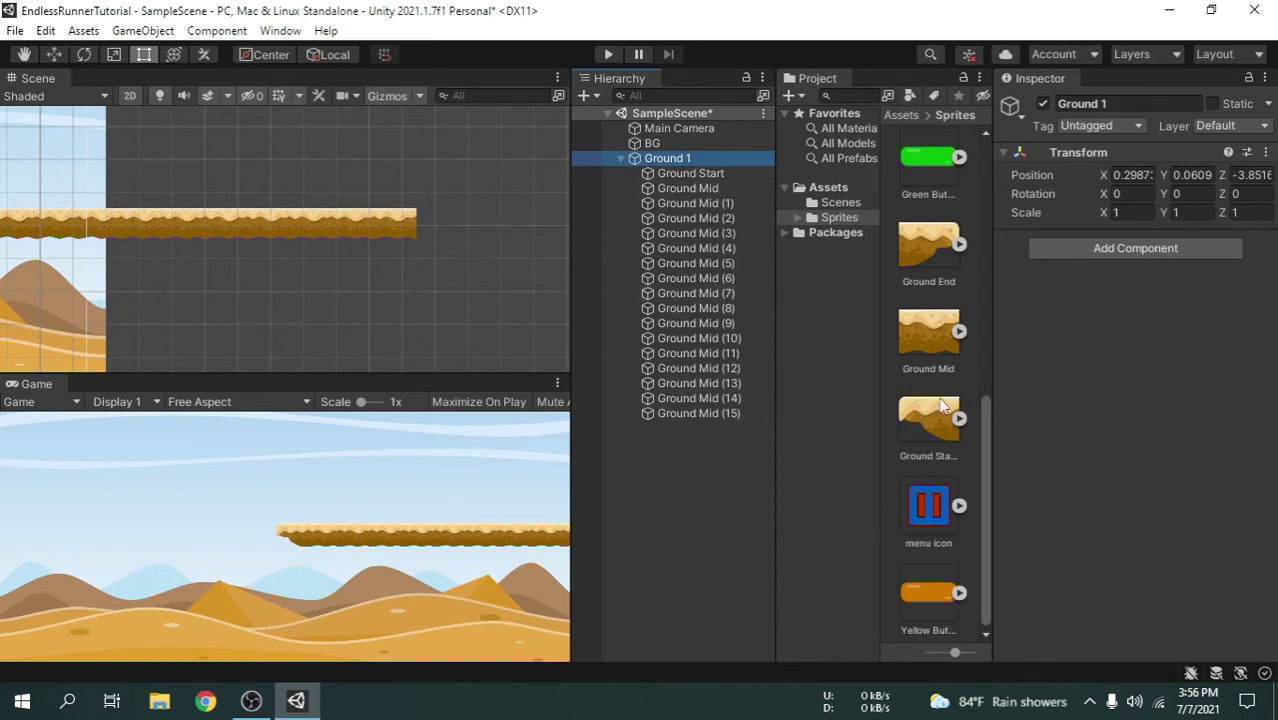
click(940, 266)
drag(940, 266, 691, 172)
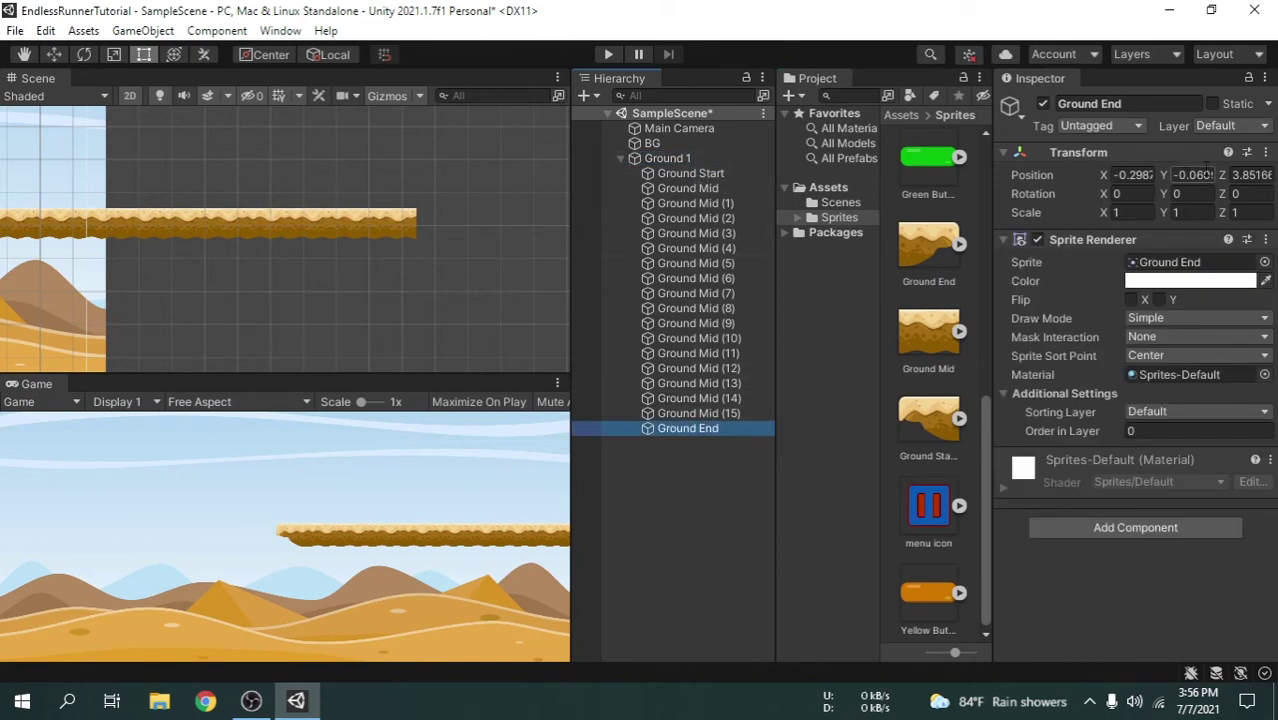
Reset Ground End's transform and enter 1.28*17 for its Position X.
click(1265, 152)
click(1190, 170)
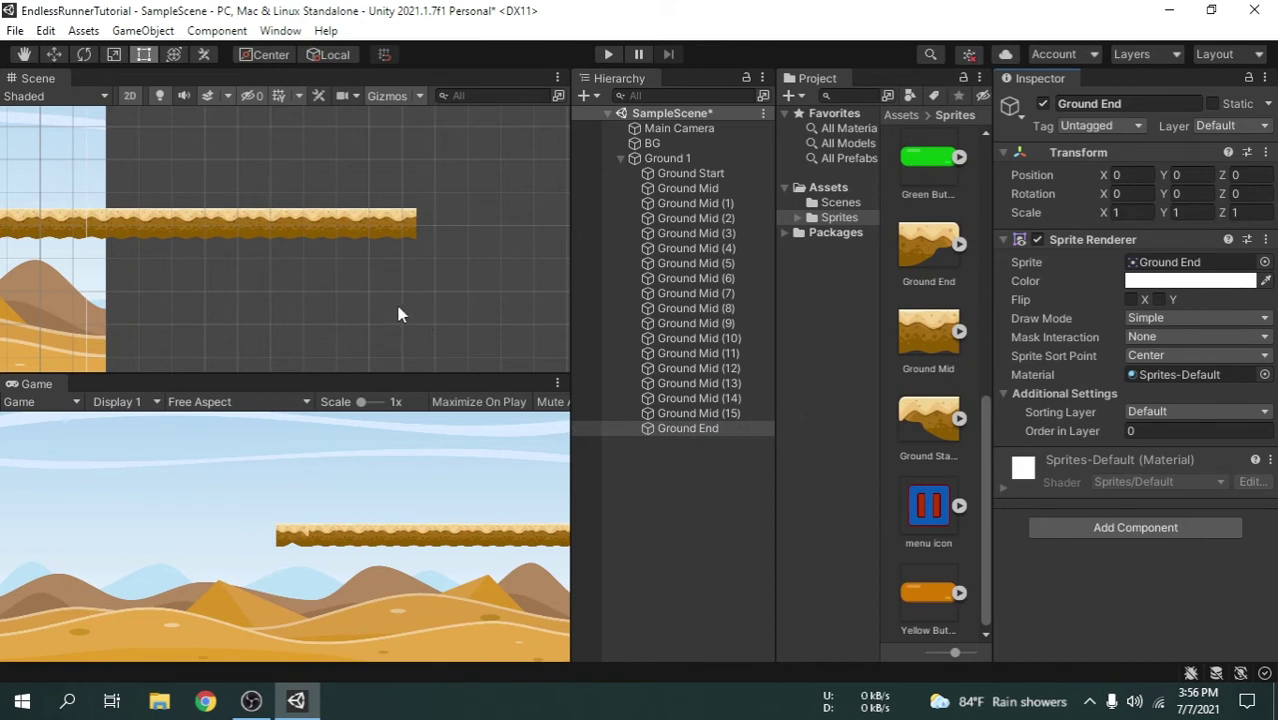
scroll(395, 301, down, 2)
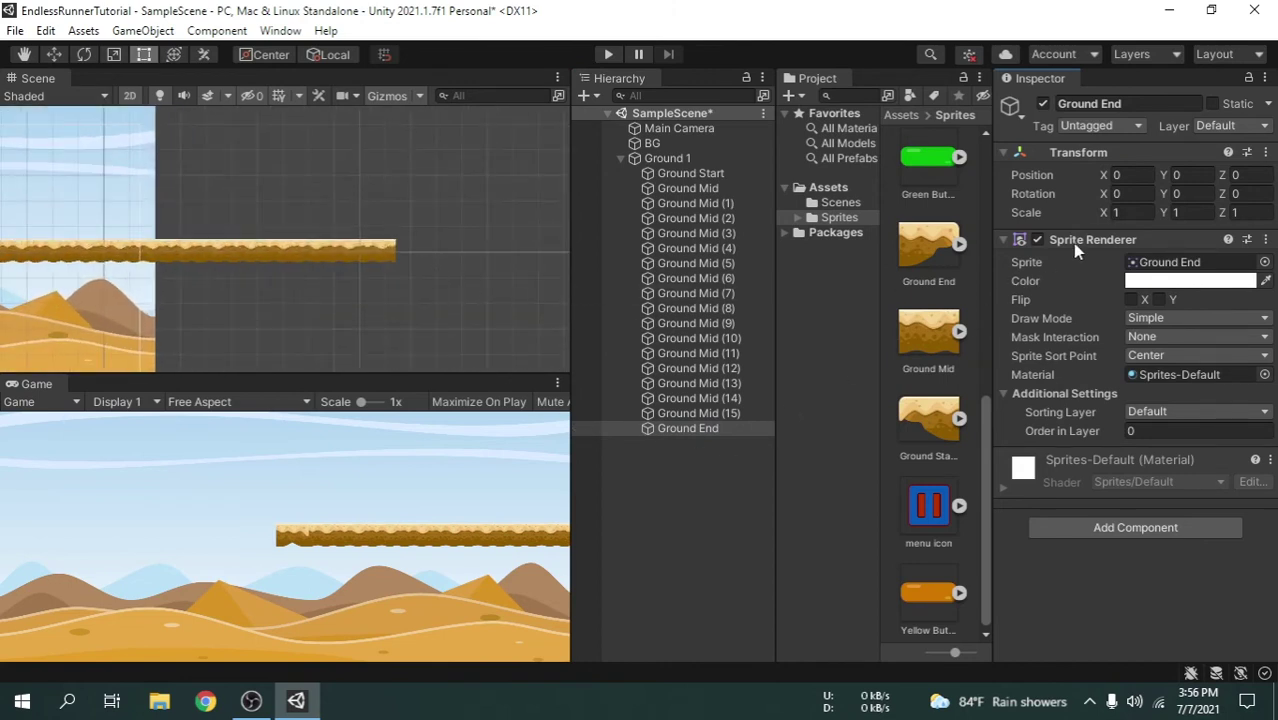
click(1130, 175)
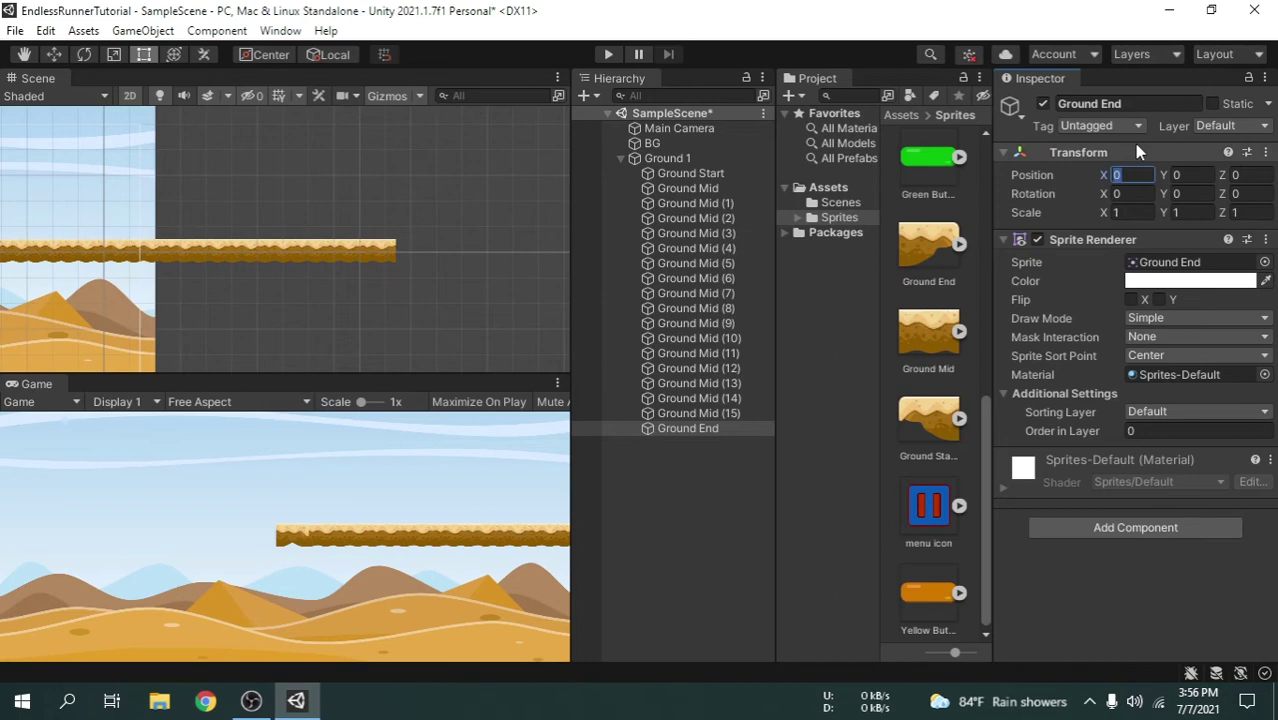
text(1.28*17)
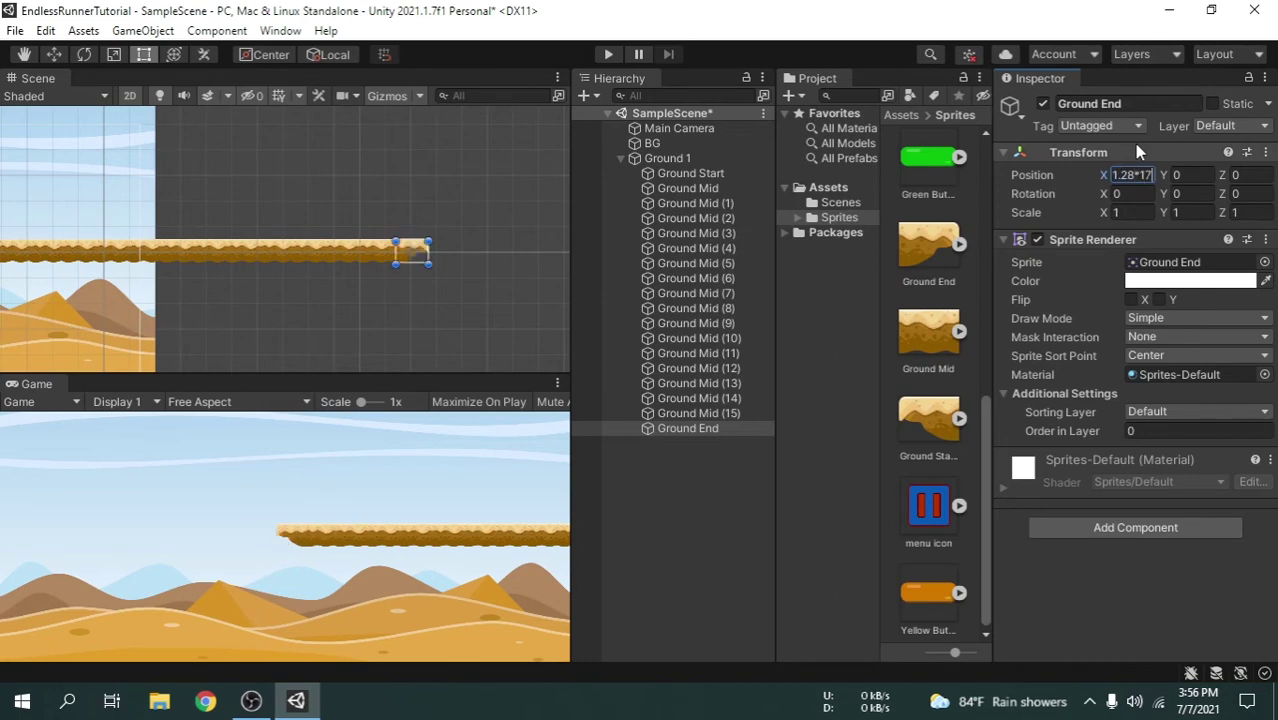
Deselect Ground End and pan and zoom the Scene view along the finished strip.
click(687, 508)
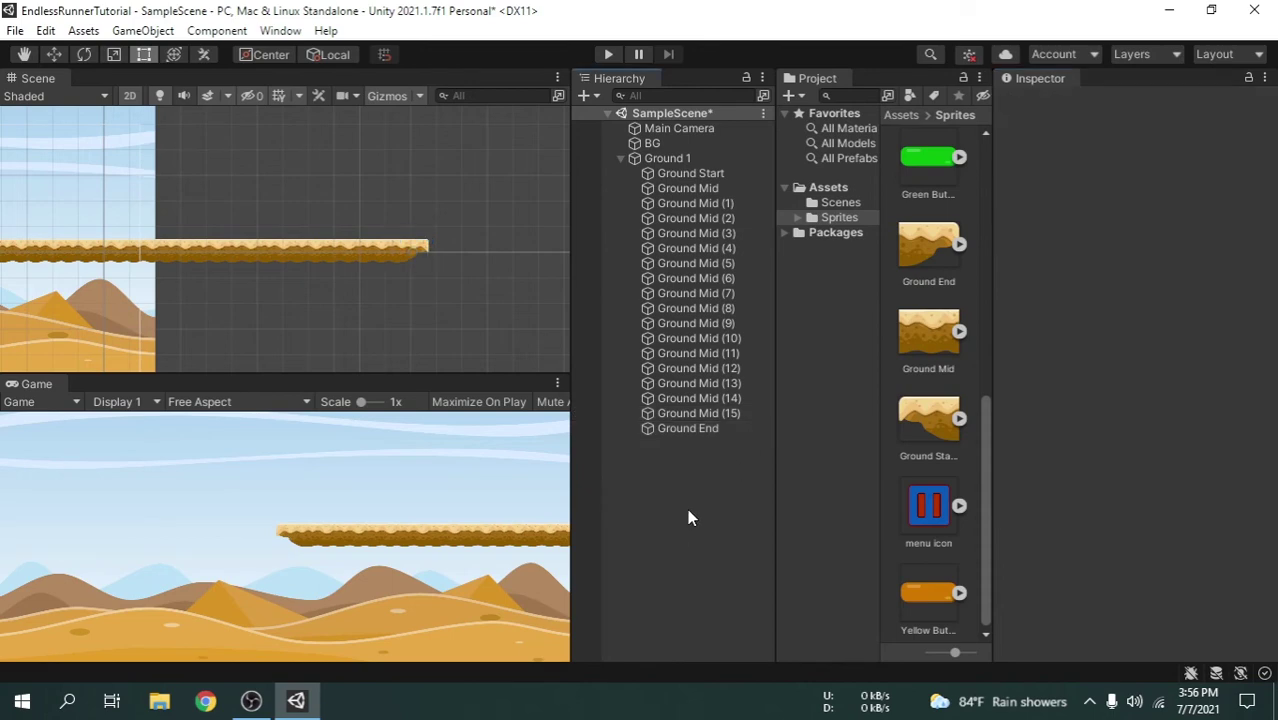
scroll(443, 275, up, 6)
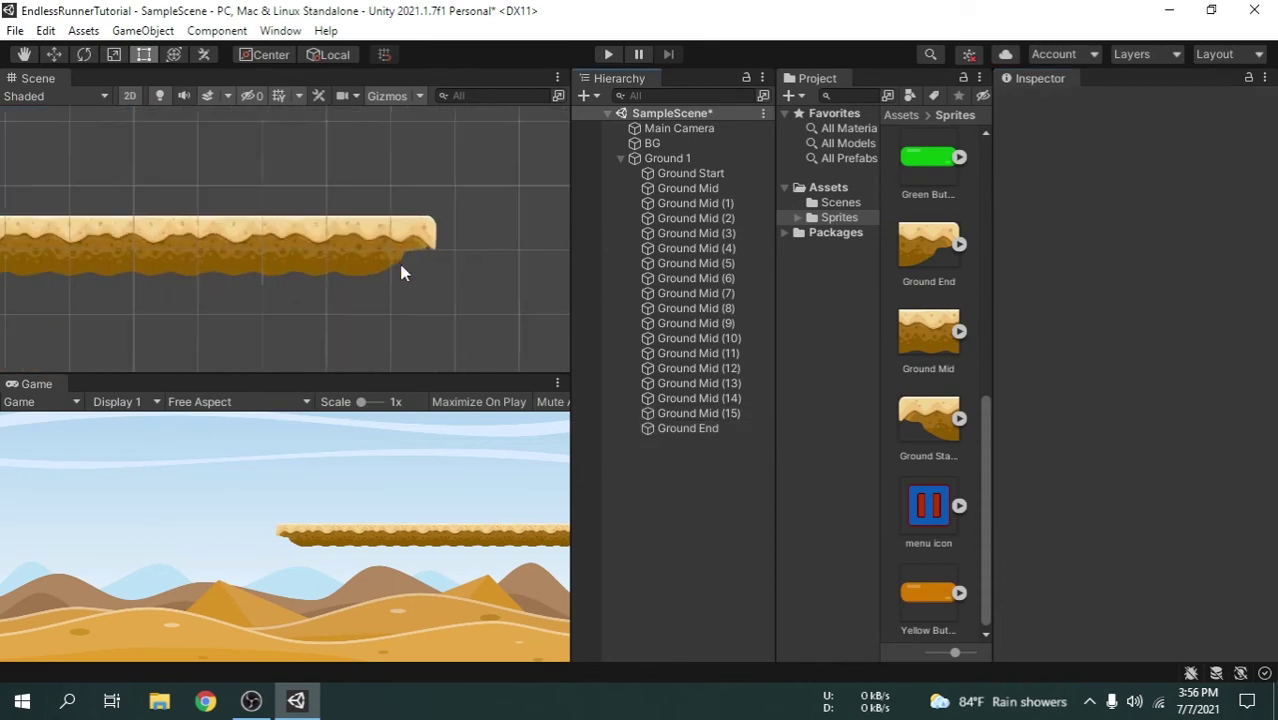
middle_drag(220, 297, 402, 285)
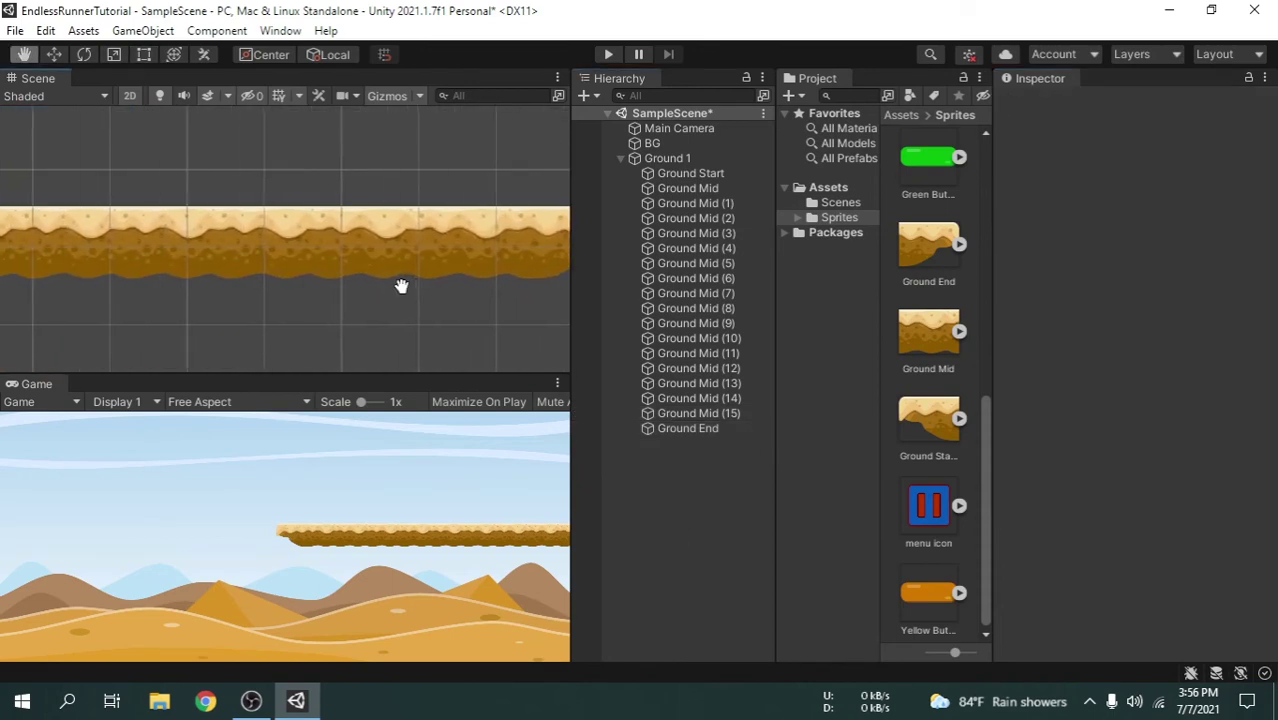
scroll(362, 284, down, 6)
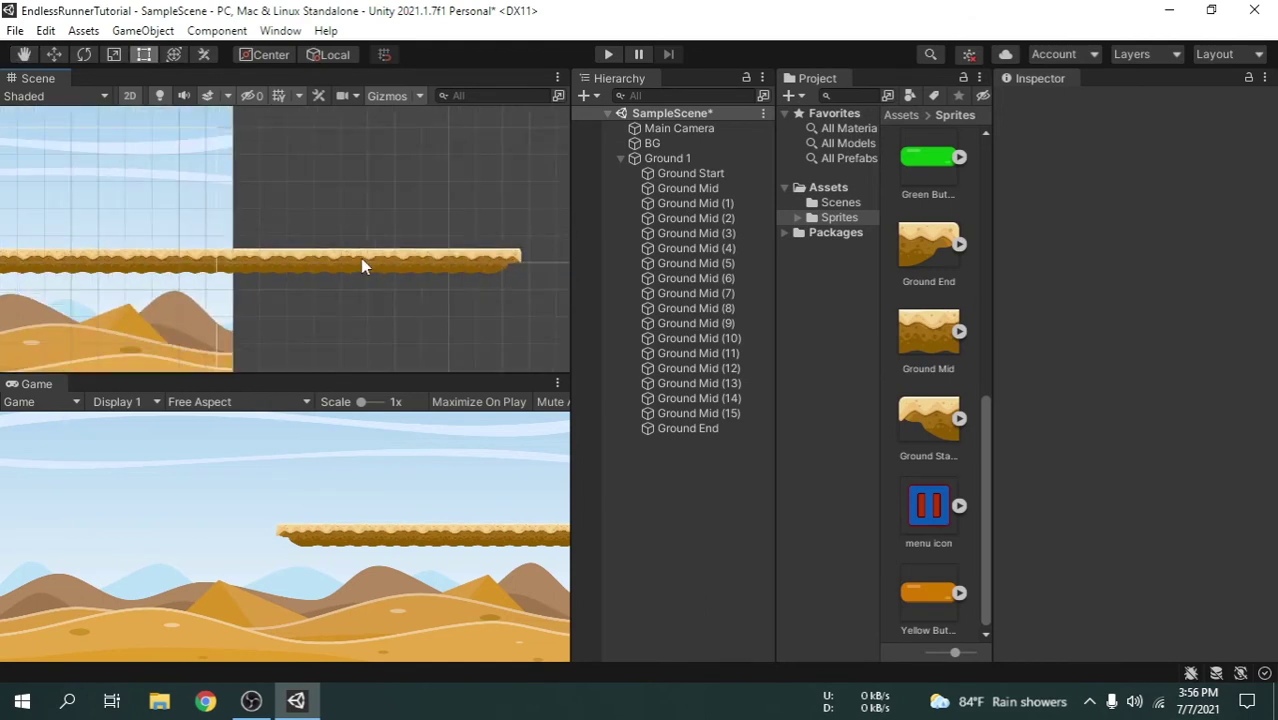
scroll(245, 293, up, 5)
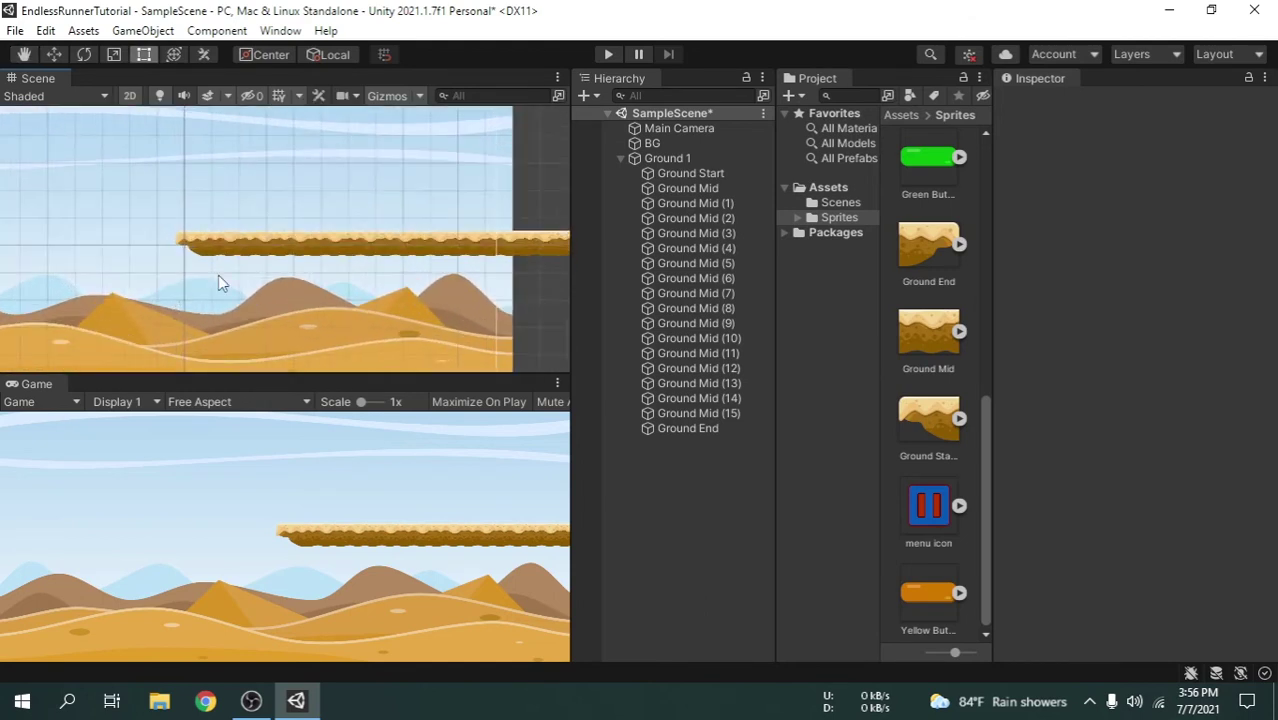
scroll(210, 278, down, 5)
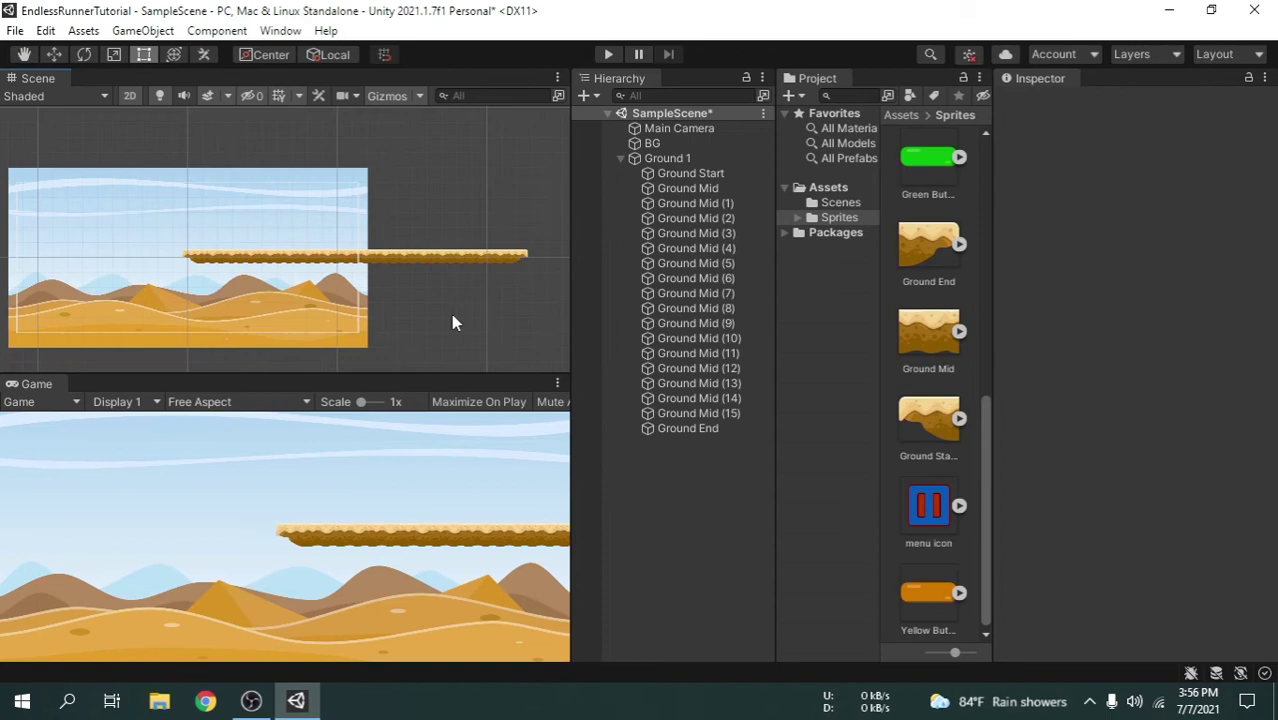
middle_drag(451, 316, 382, 294)
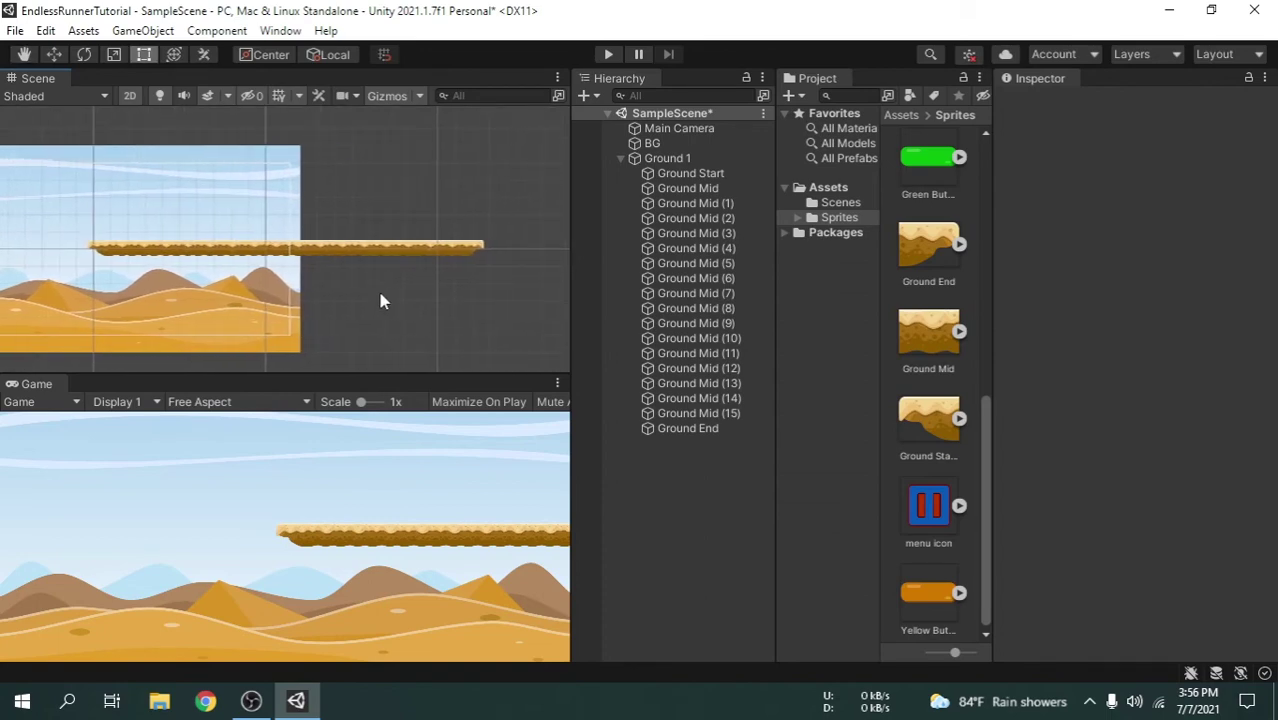
scroll(381, 294, up, 1)
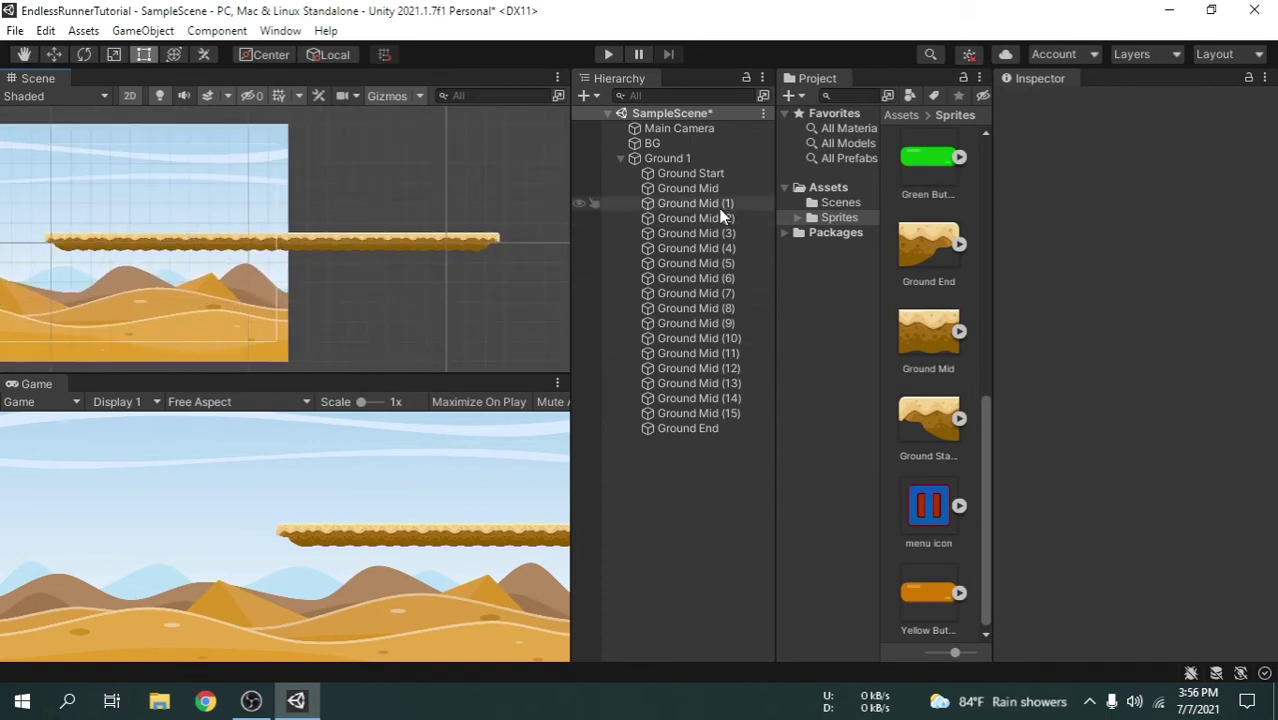
Collapse Ground 1 and reset its transform so the strip starts at the origin.
click(620, 158)
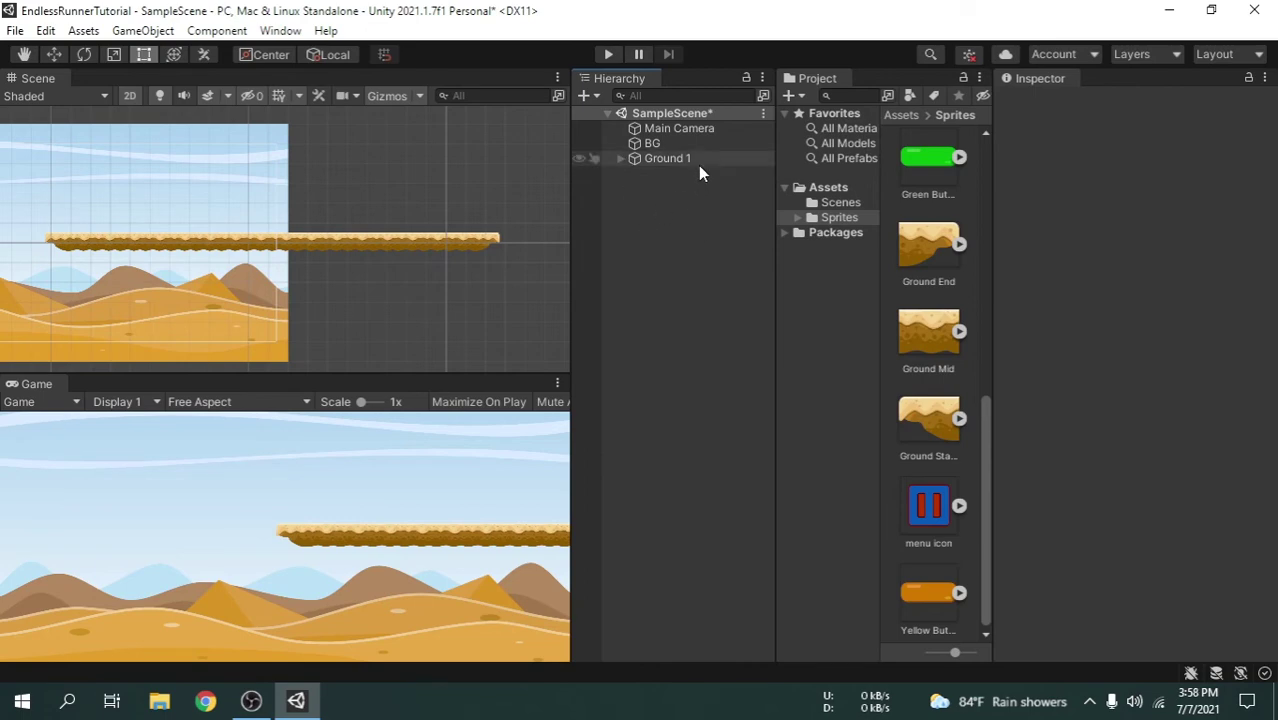
click(698, 163)
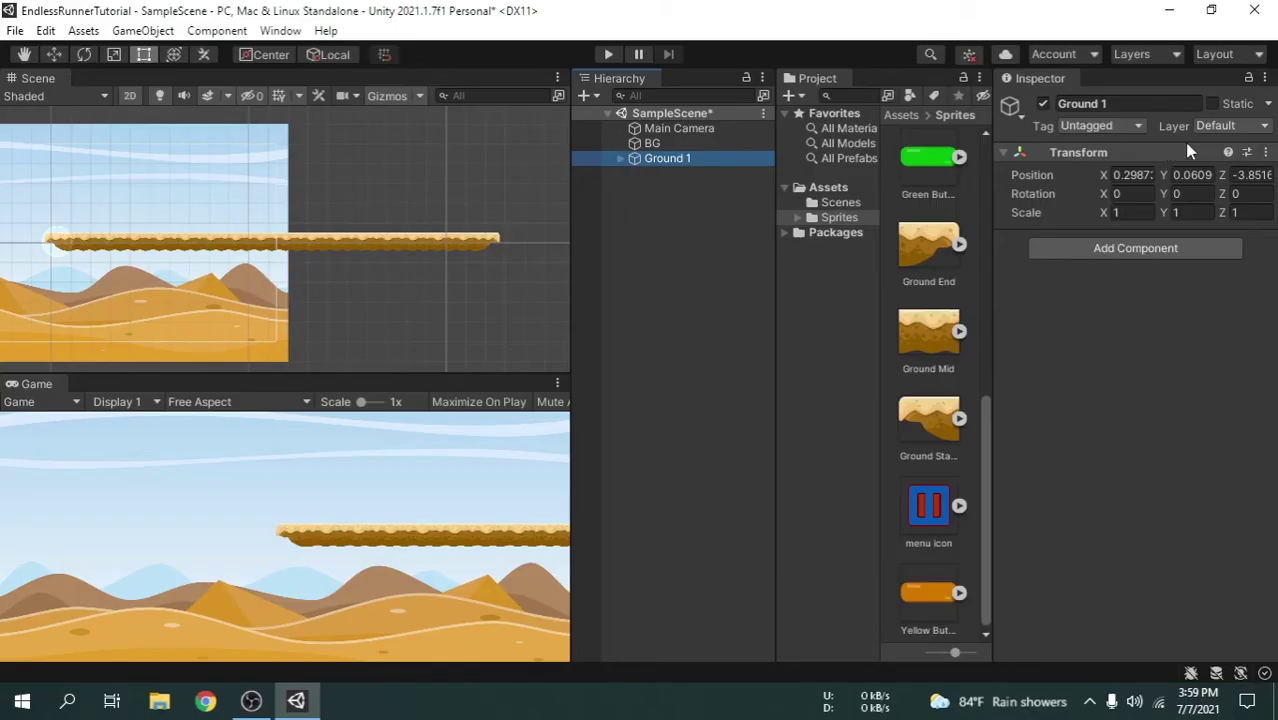
click(1248, 378)
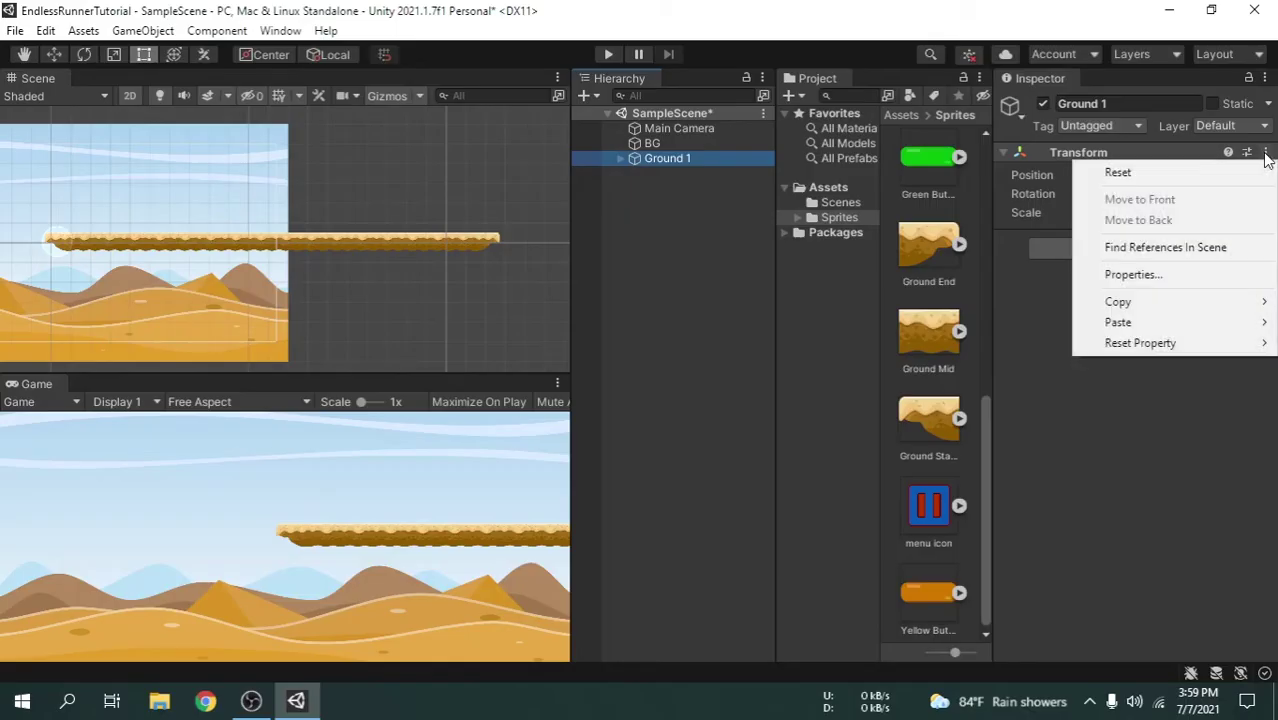
click(1200, 174)
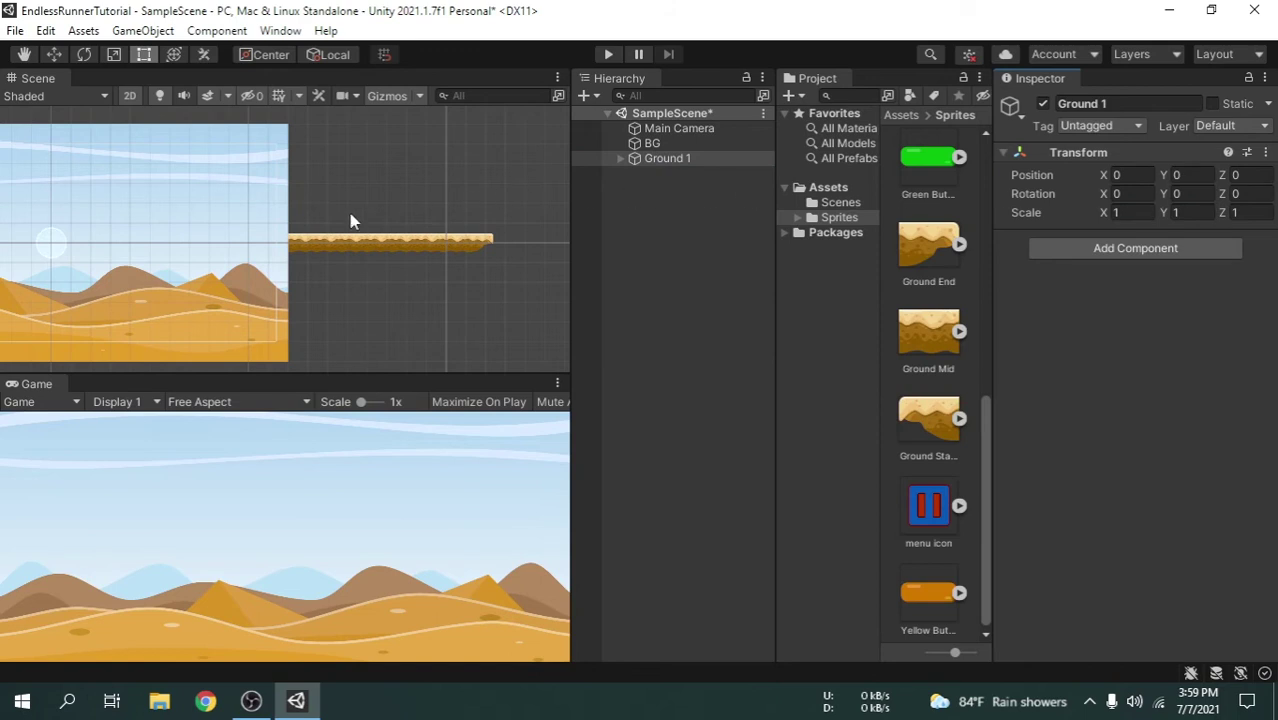
scroll(125, 243, up, 3)
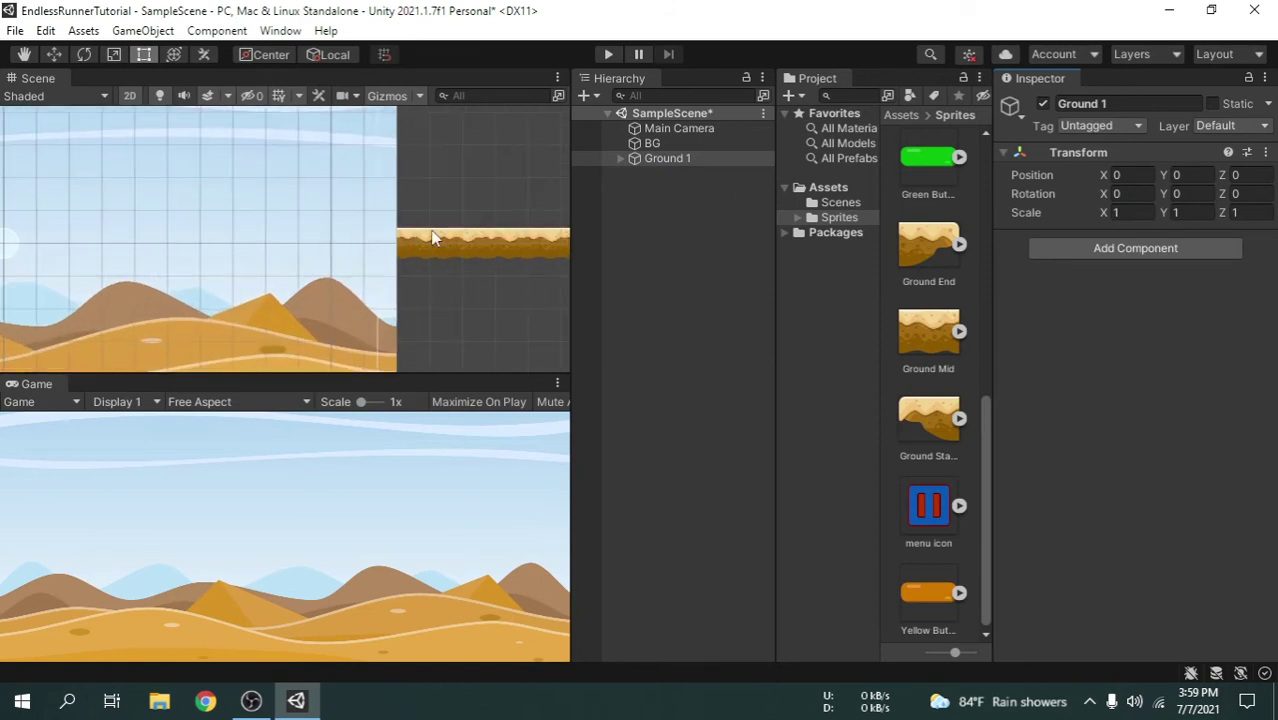
middle_drag(428, 230, 260, 220)
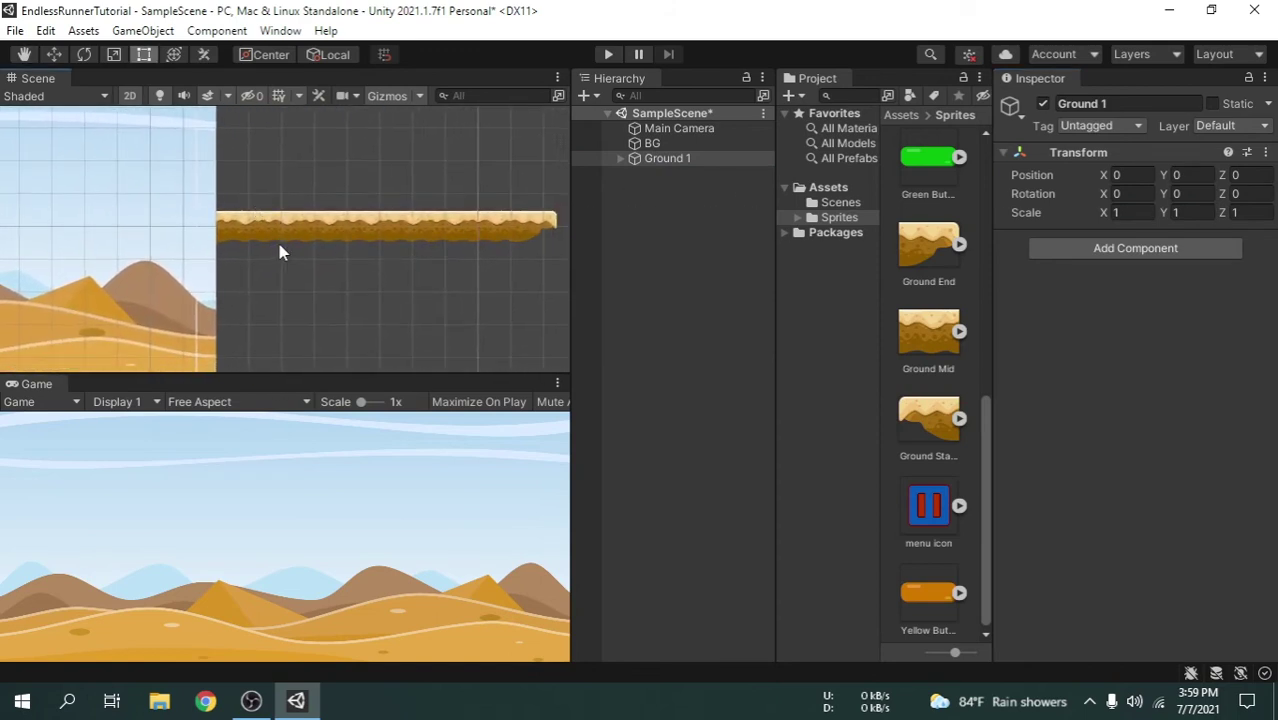
scroll(280, 251, down, 2)
scroll(321, 253, up, 1)
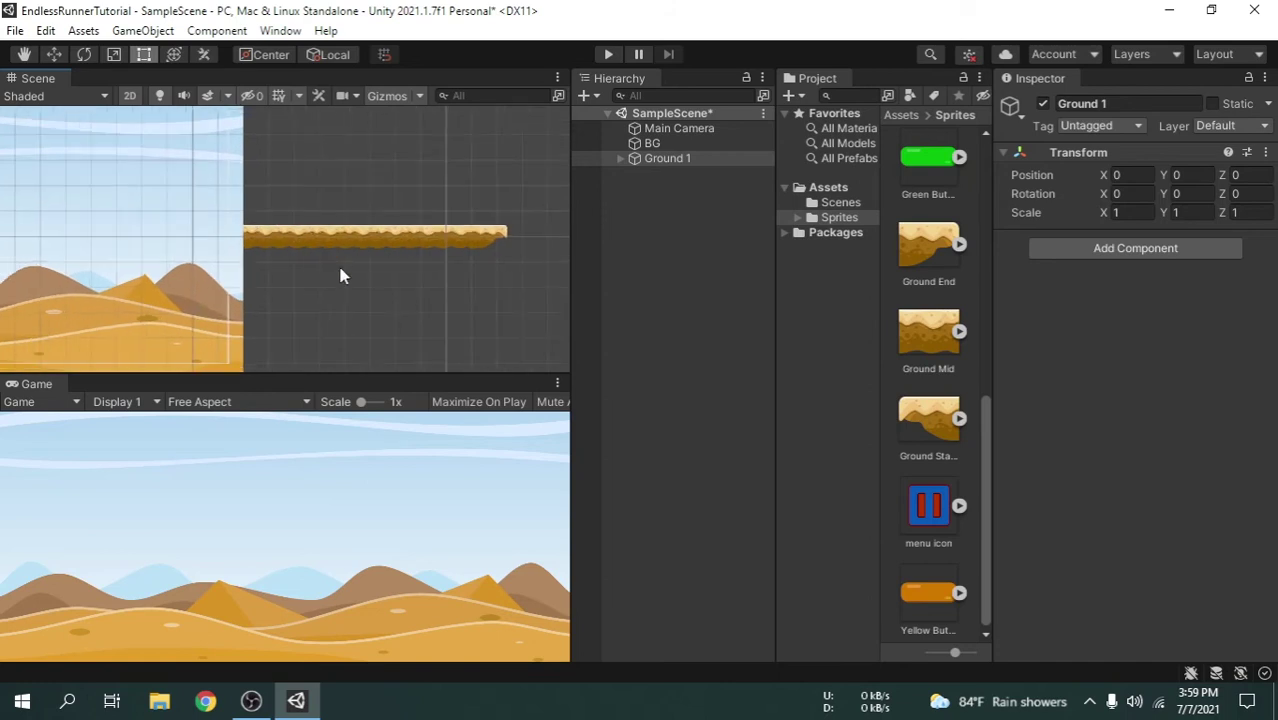
middle_drag(340, 274, 379, 265)
scroll(343, 275, down, 1)
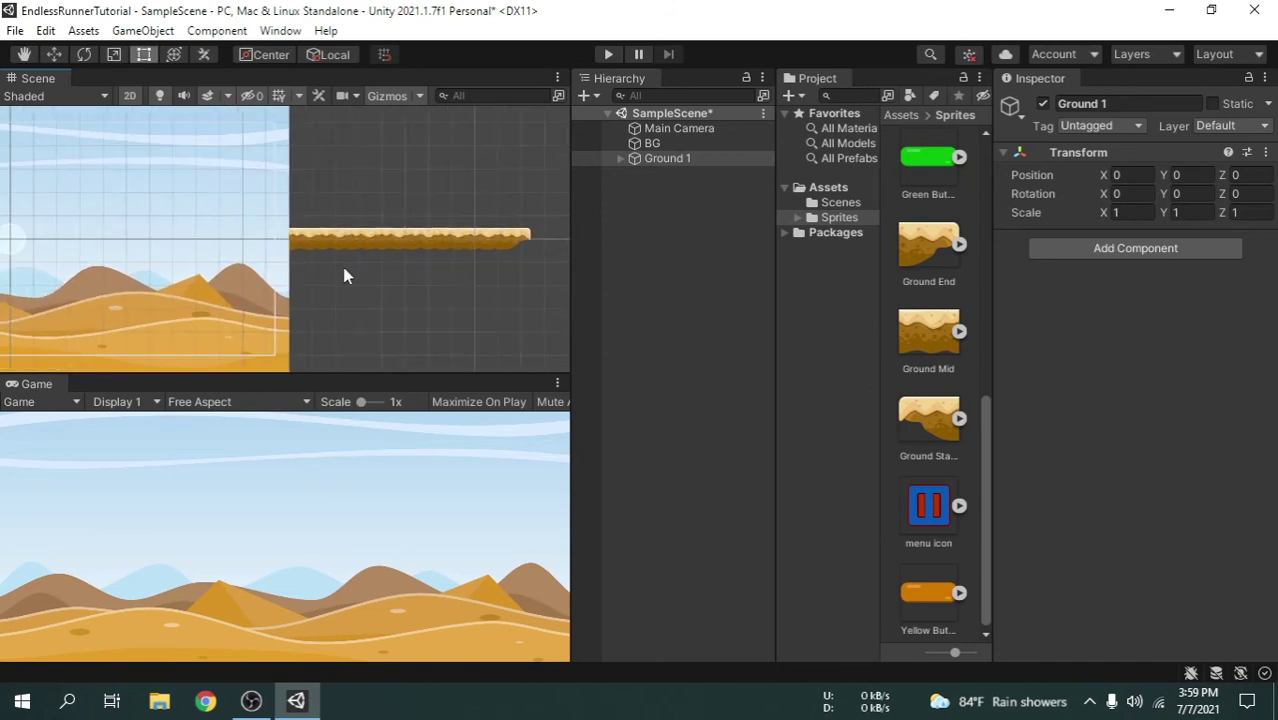
Expand Ground 1, select Ground Start, and show its Sorting Layer choices.
click(682, 143)
click(706, 160)
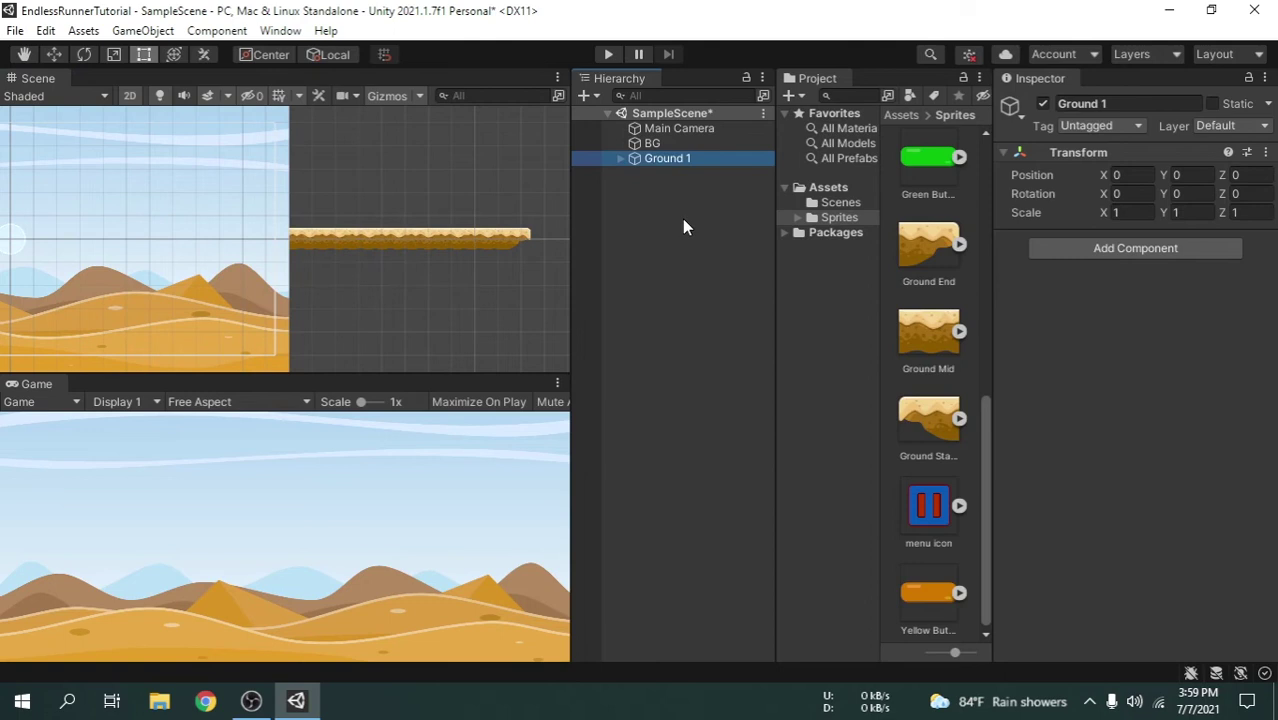
click(620, 158)
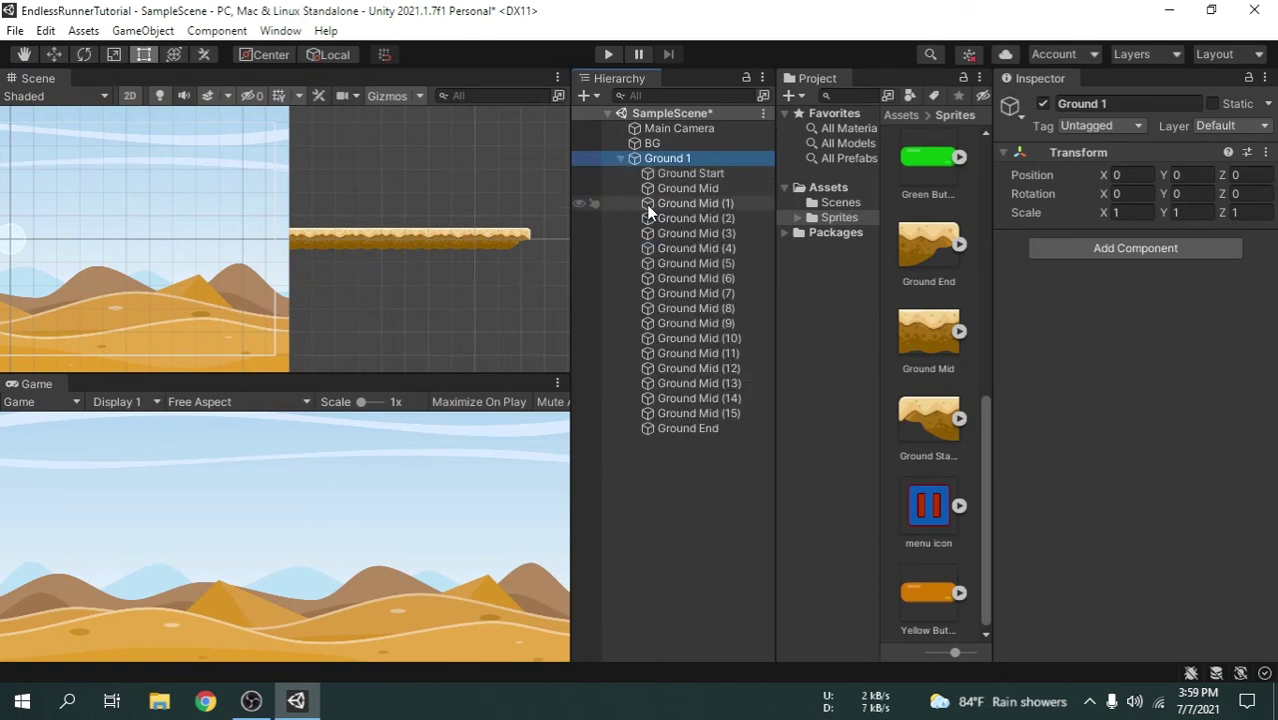
click(729, 175)
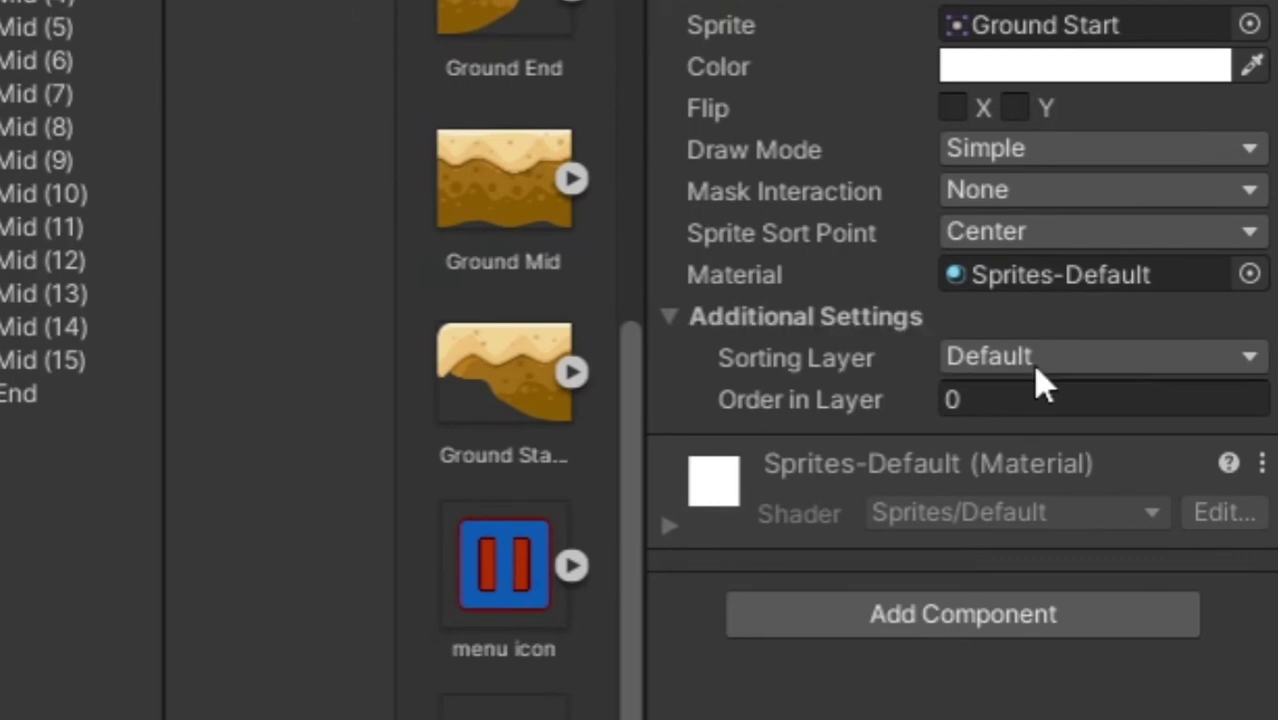
click(1040, 380)
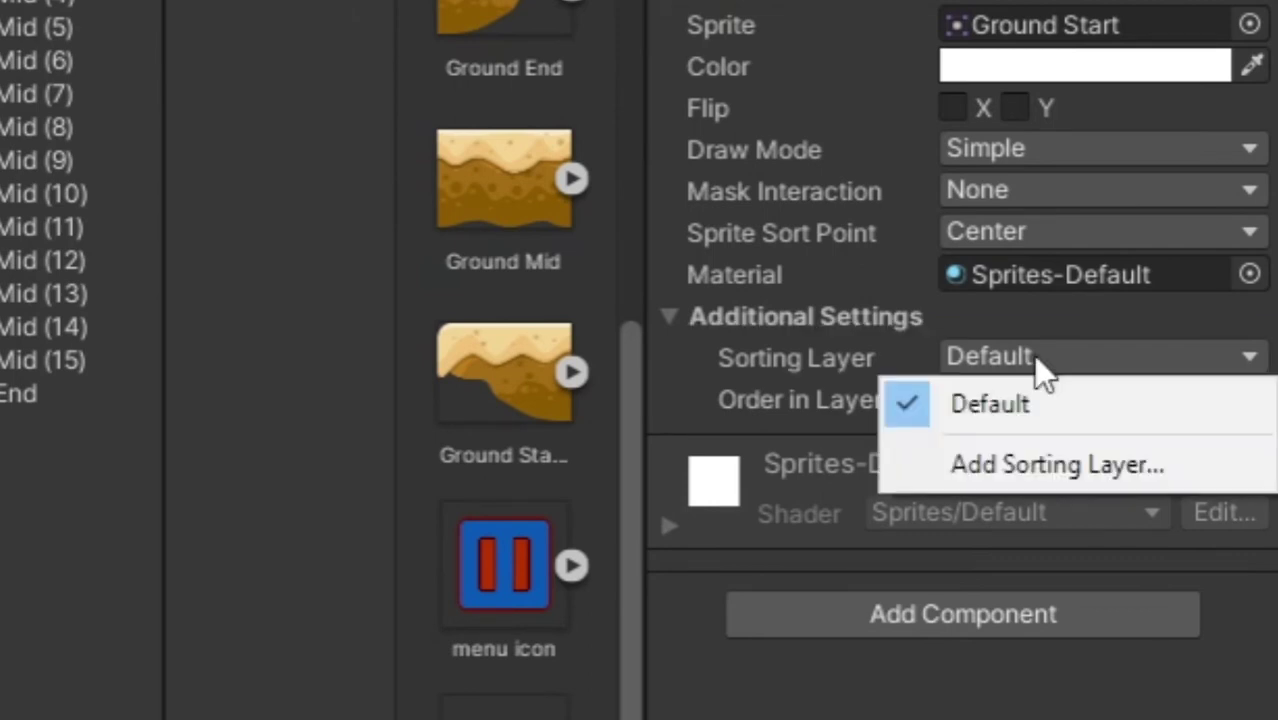
Add sorting layers named Background, Midground and Foreground in Tags & Layers.
click(1042, 468)
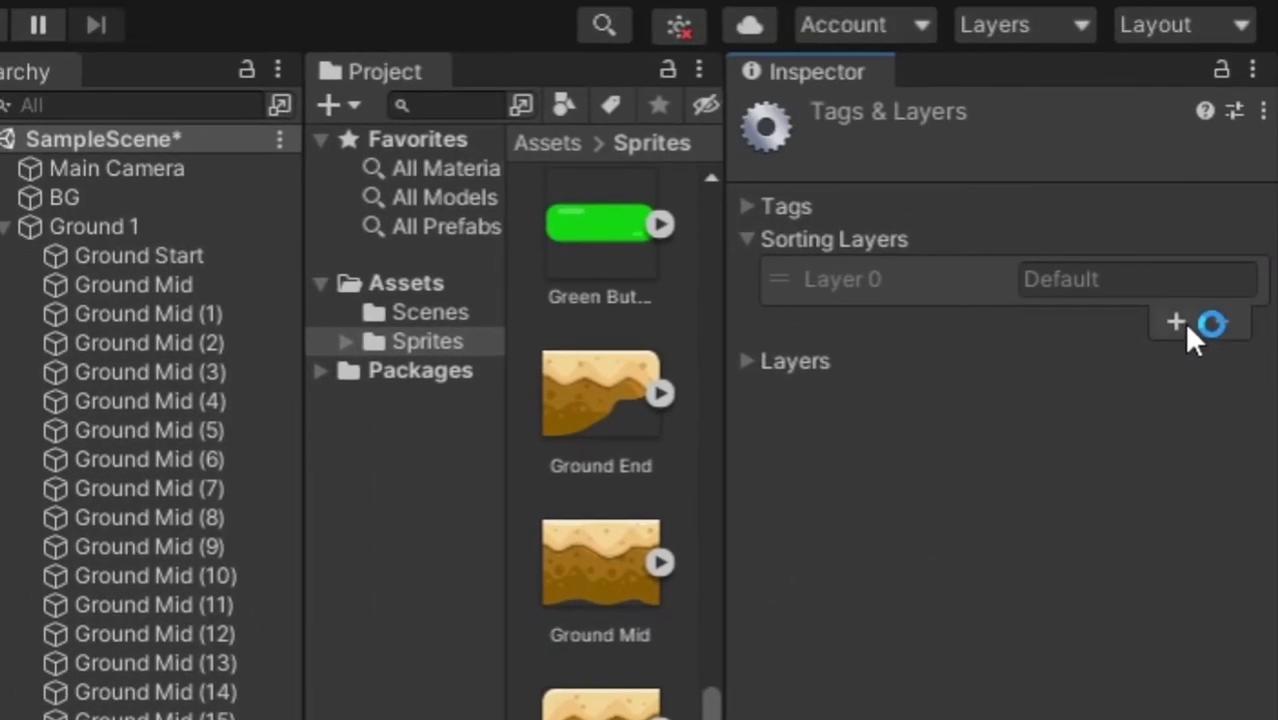
click(1173, 192)
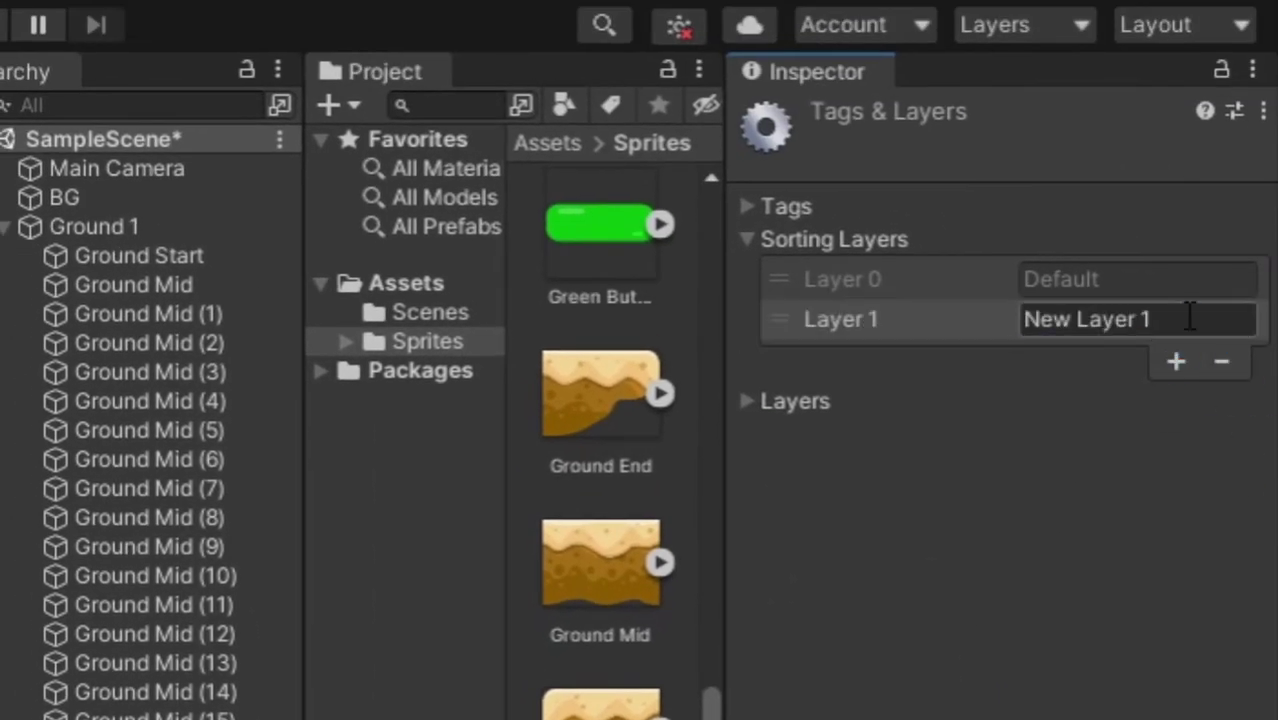
click(1188, 318)
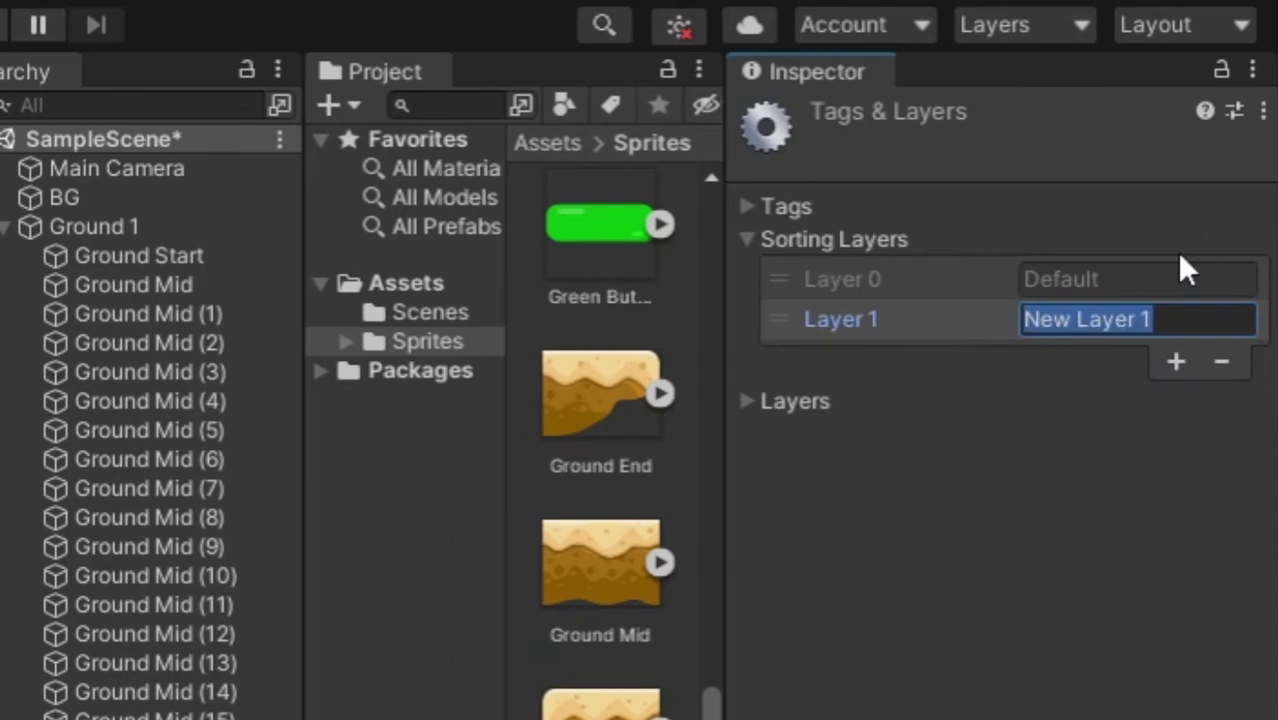
text(Background)
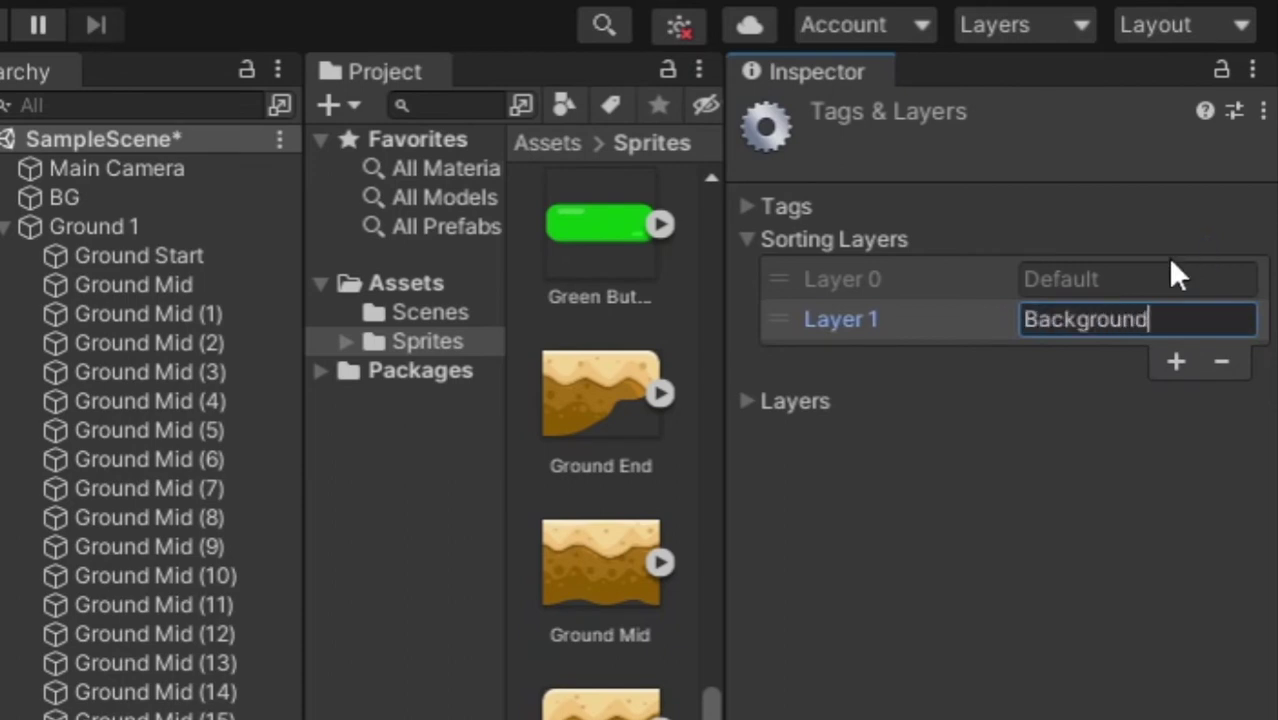
click(1177, 361)
click(1180, 362)
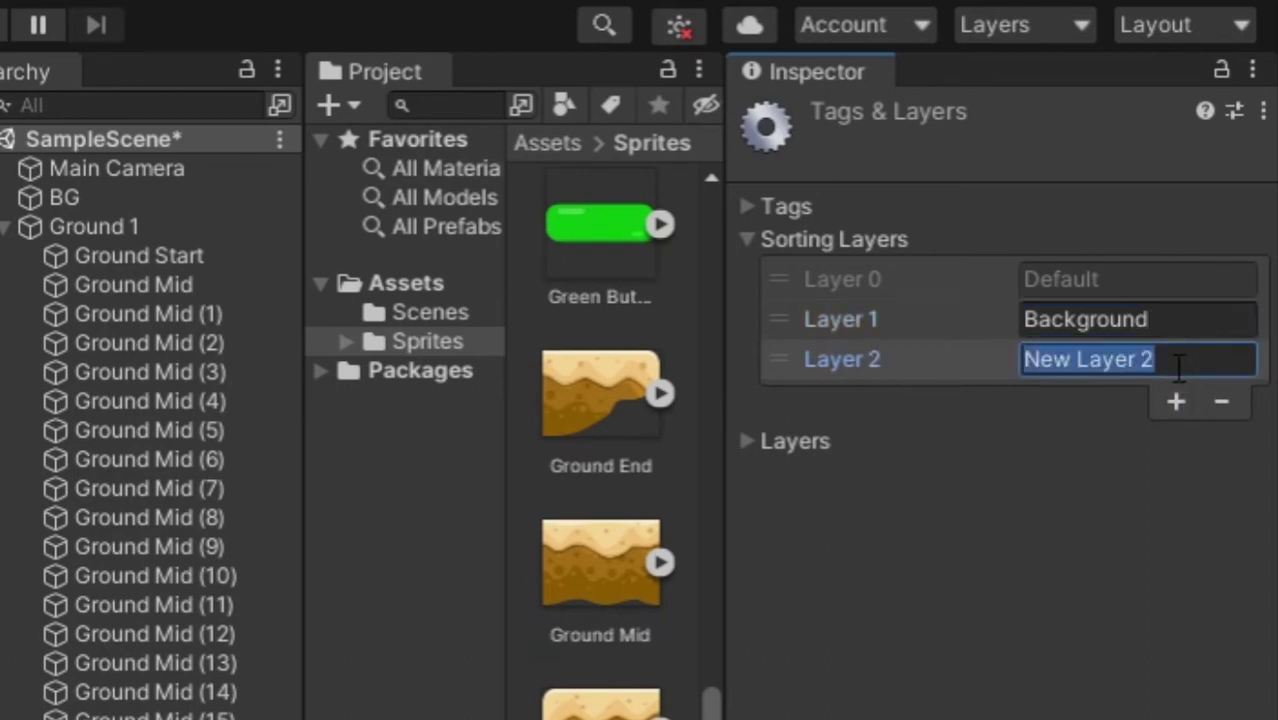
text(Midg)
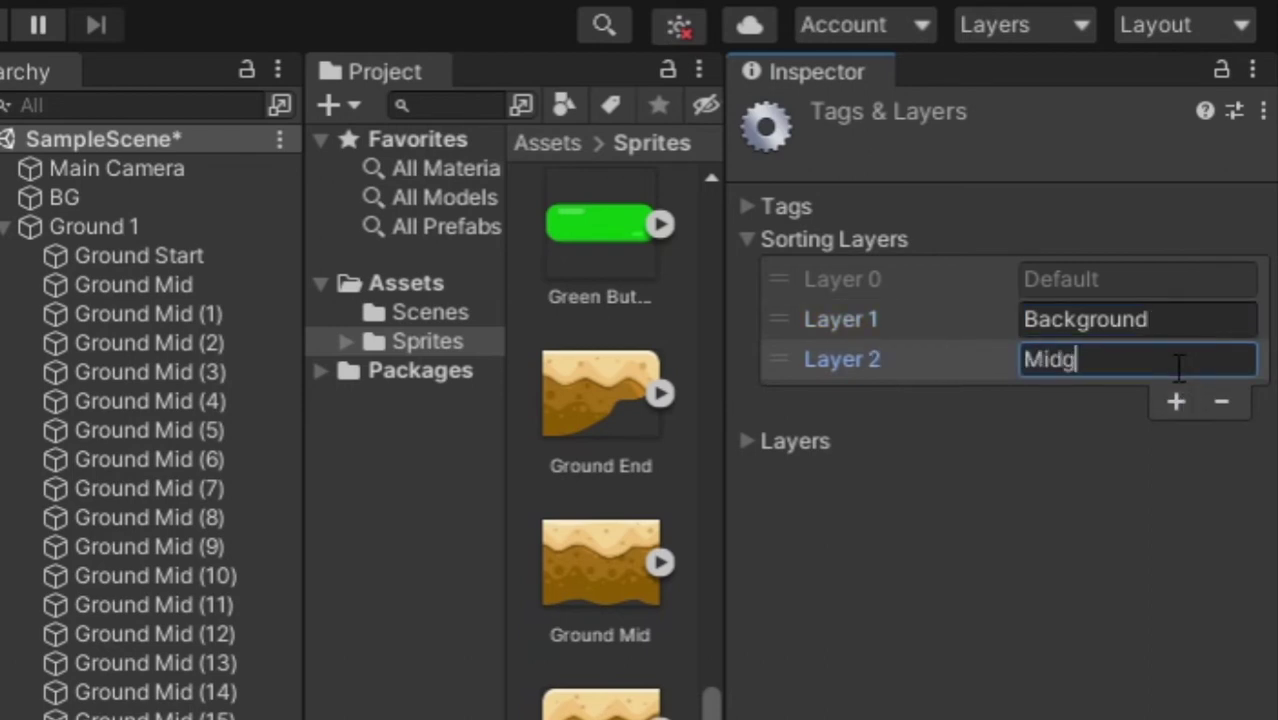
text(round)
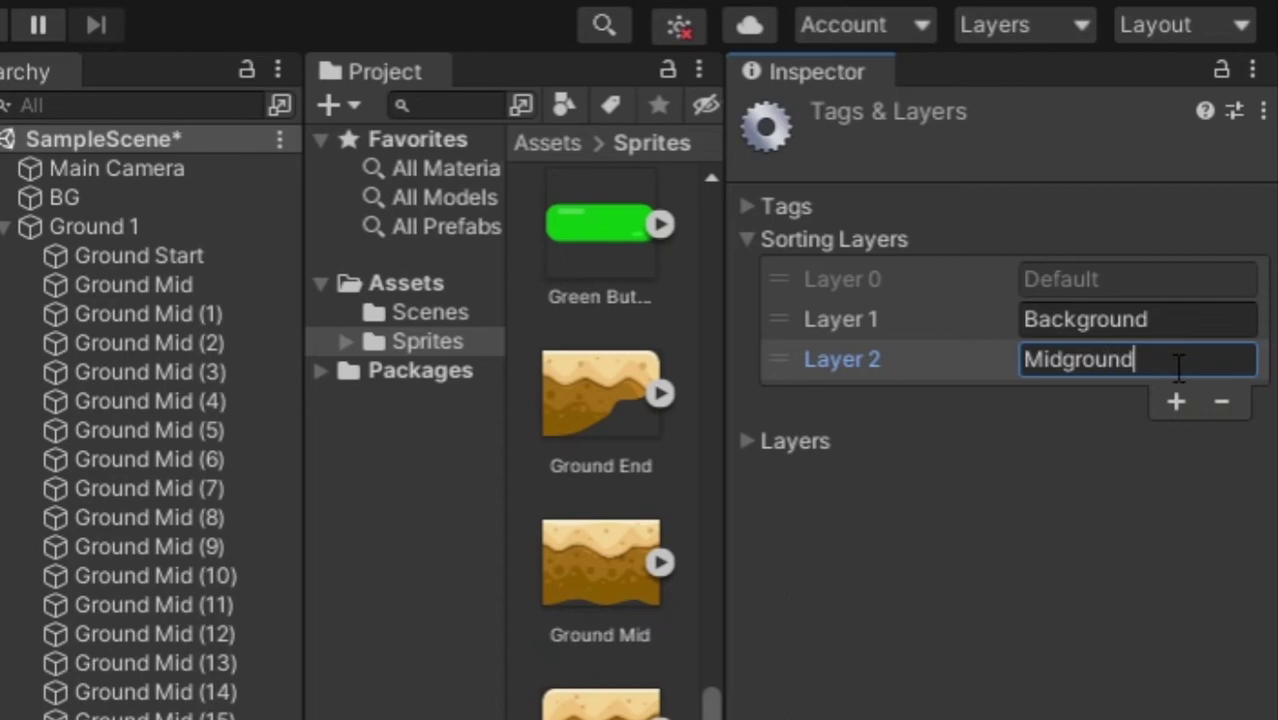
click(1177, 402)
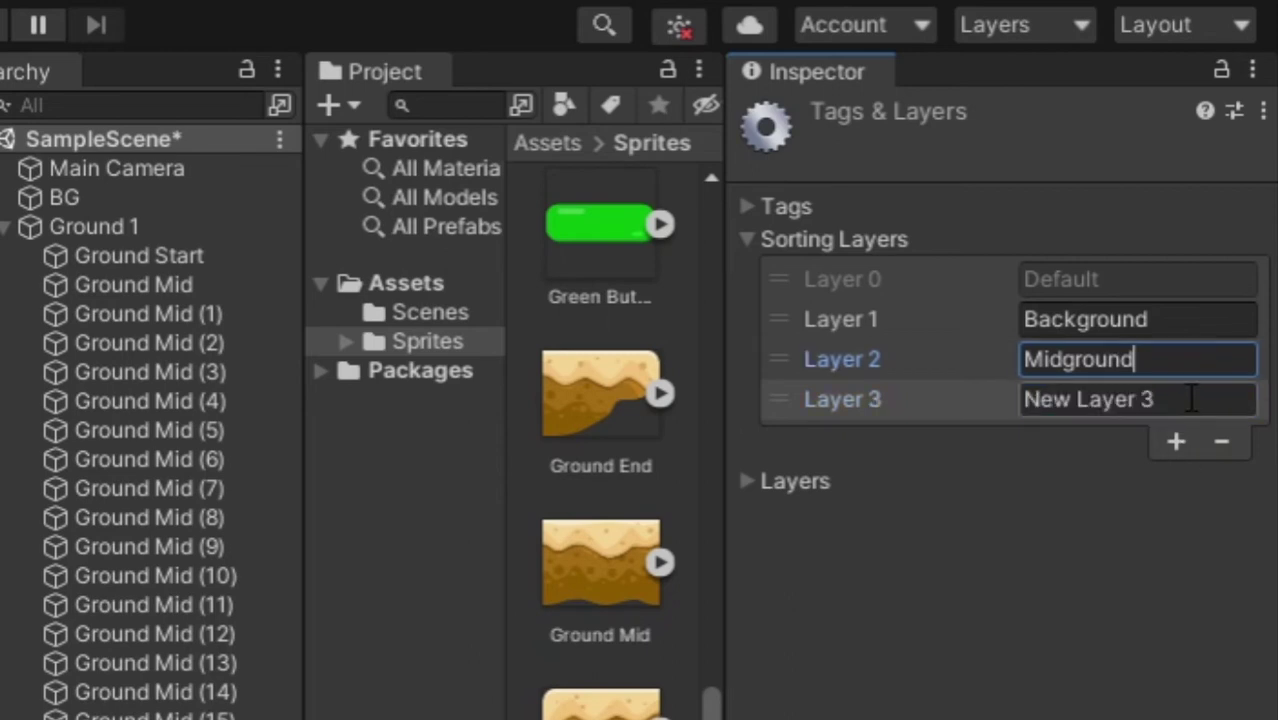
click(1190, 398)
text(Fore)
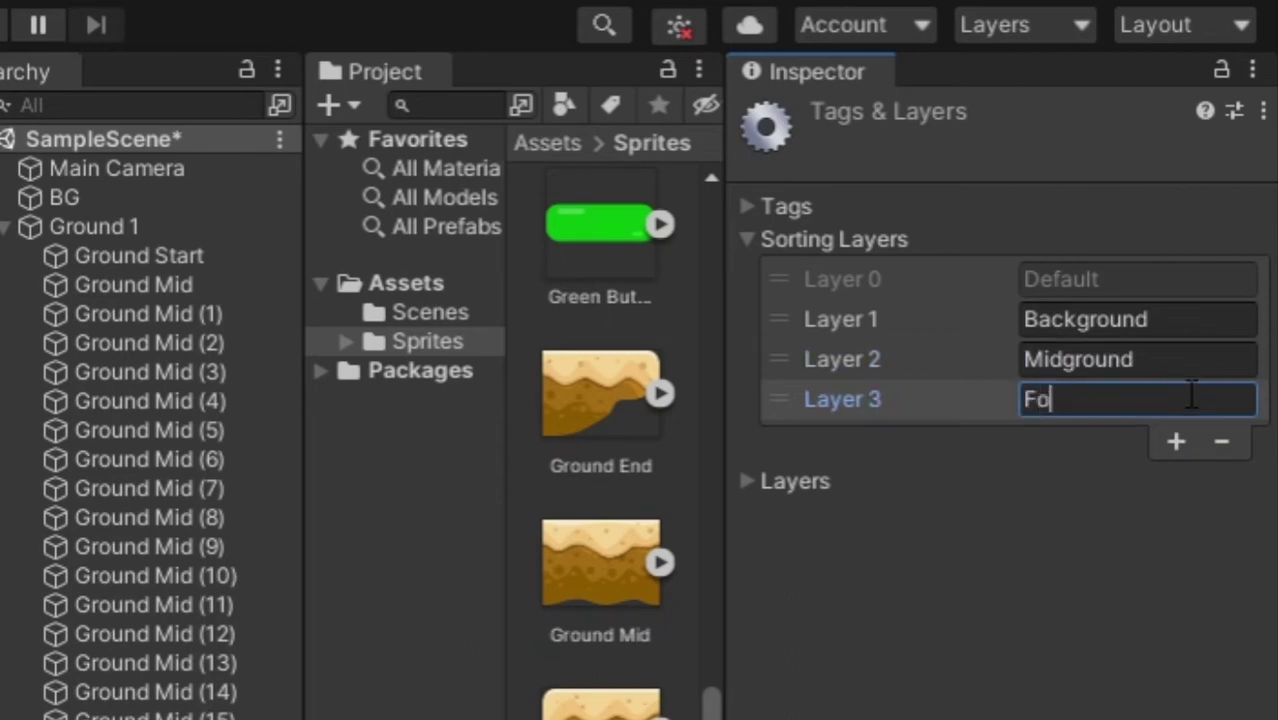
text(ground)
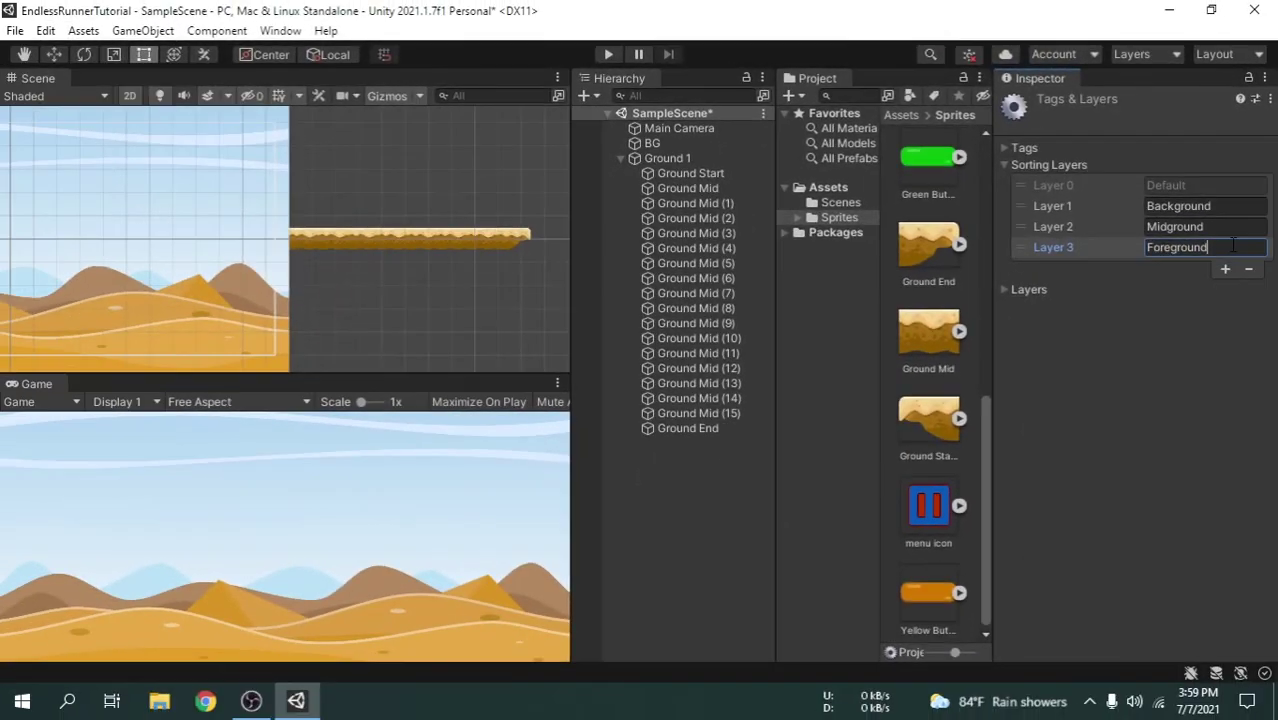
Confirm the Foreground layer name and put BG on the Background sorting layer.
click(1148, 278)
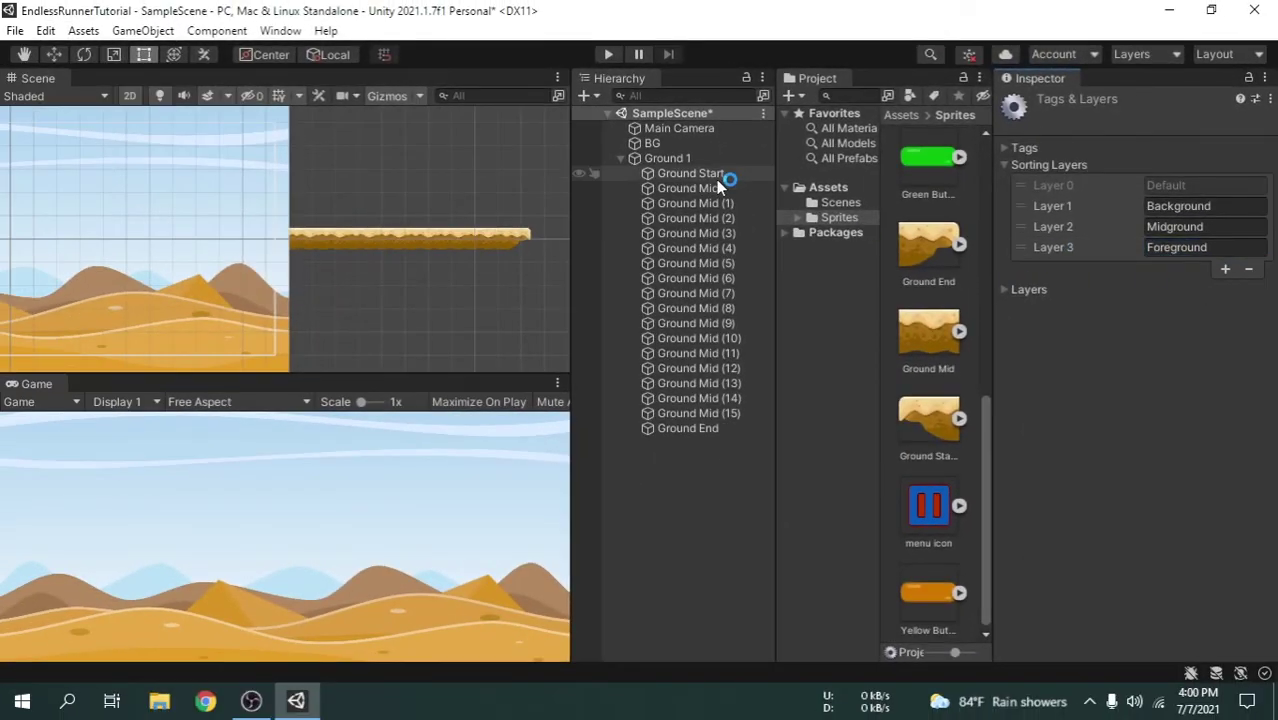
click(676, 142)
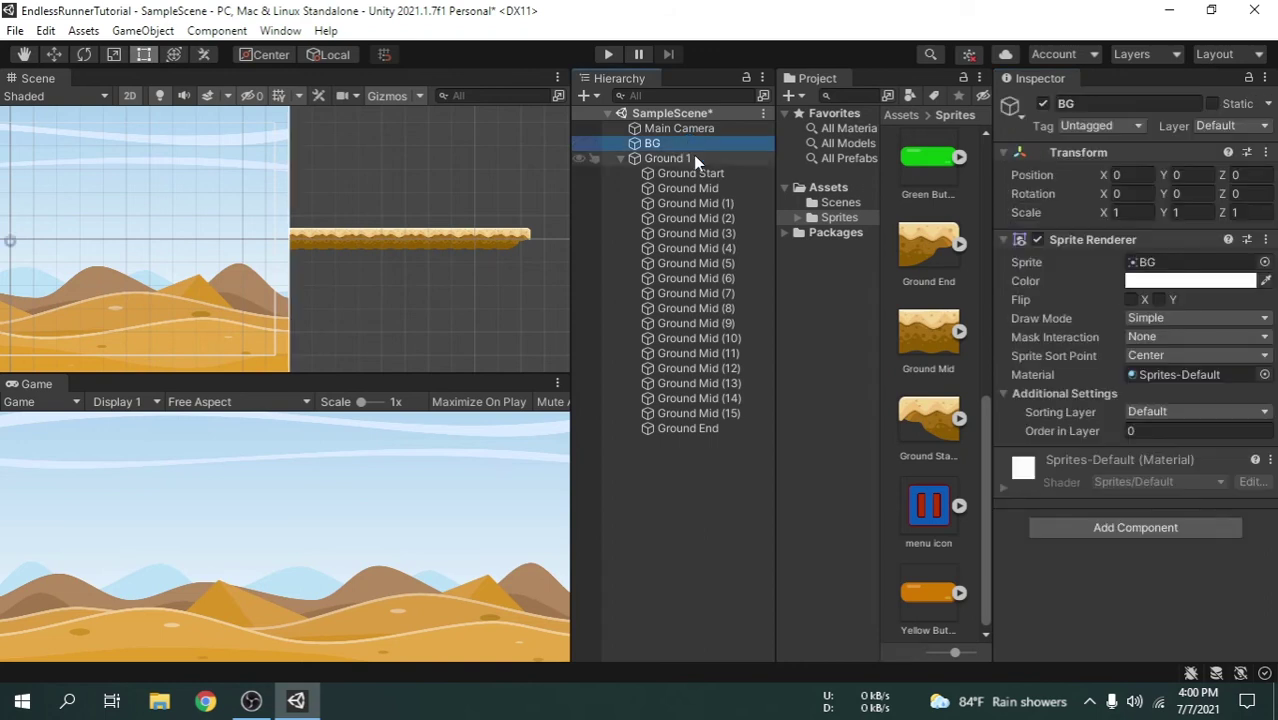
click(1163, 412)
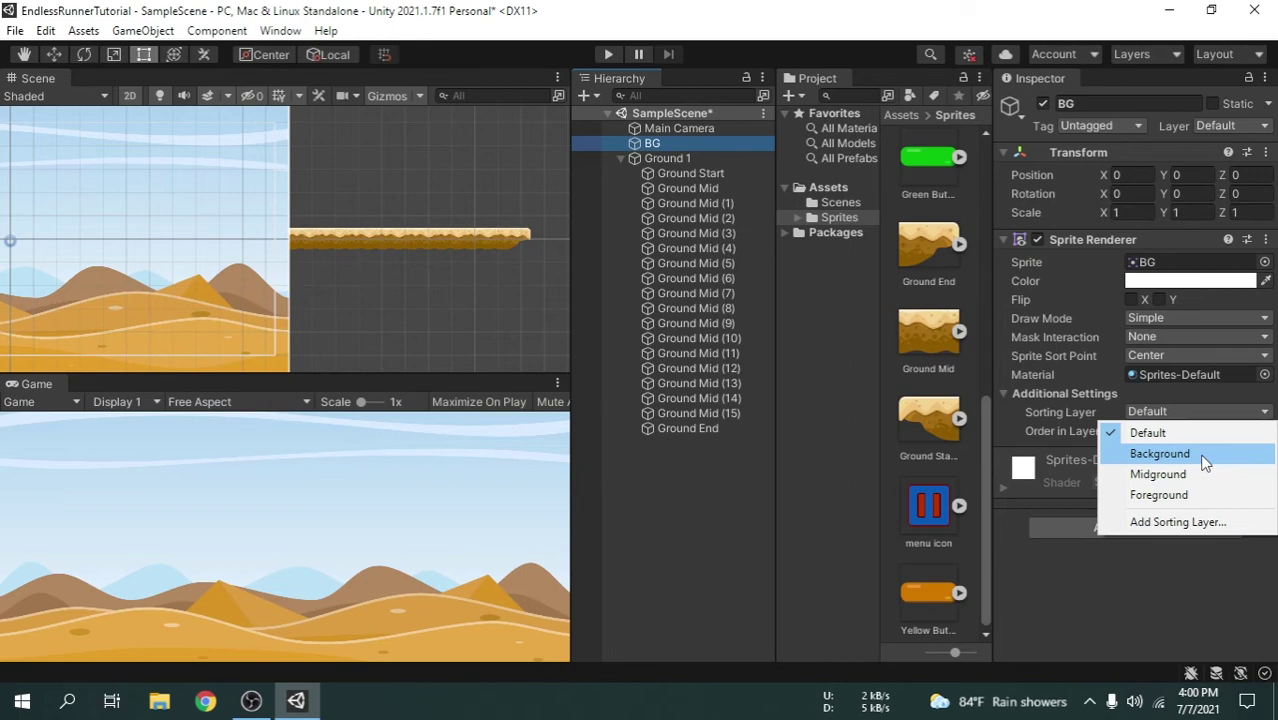
click(1180, 454)
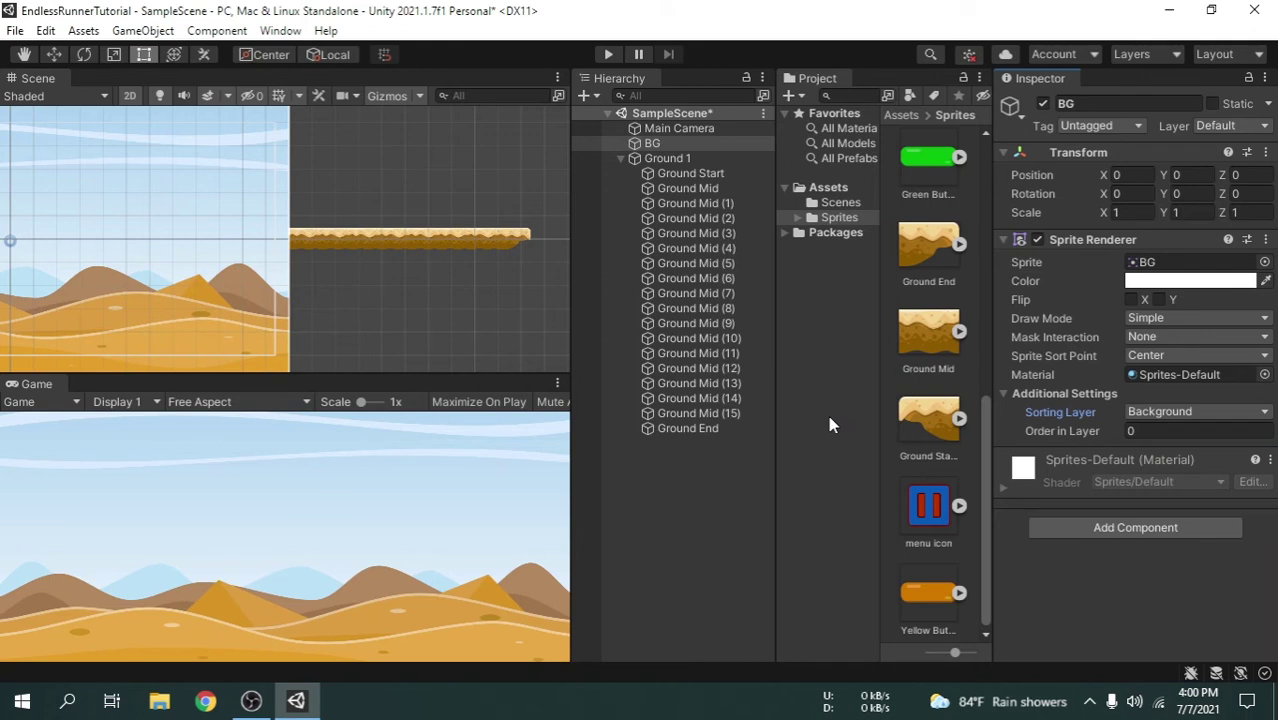
Put all tiles from Ground Start to Ground End on the Foreground sorting layer.
click(720, 178)
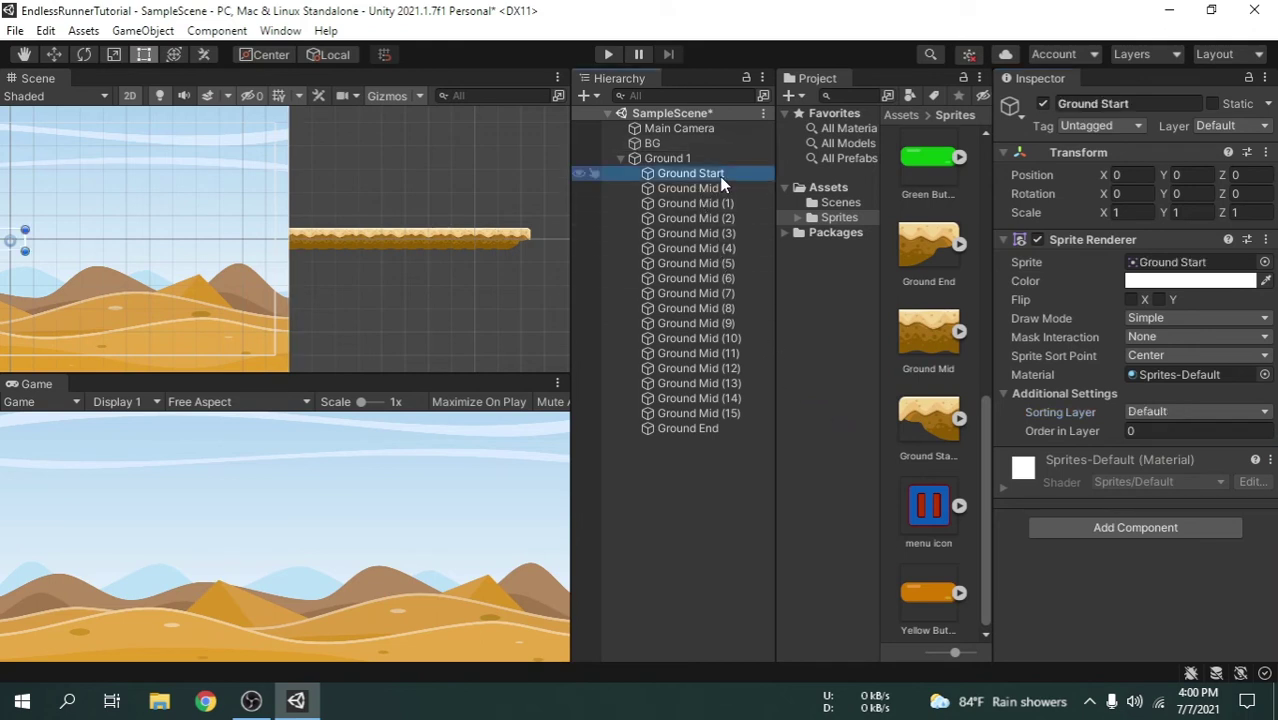
shift+click(711, 430)
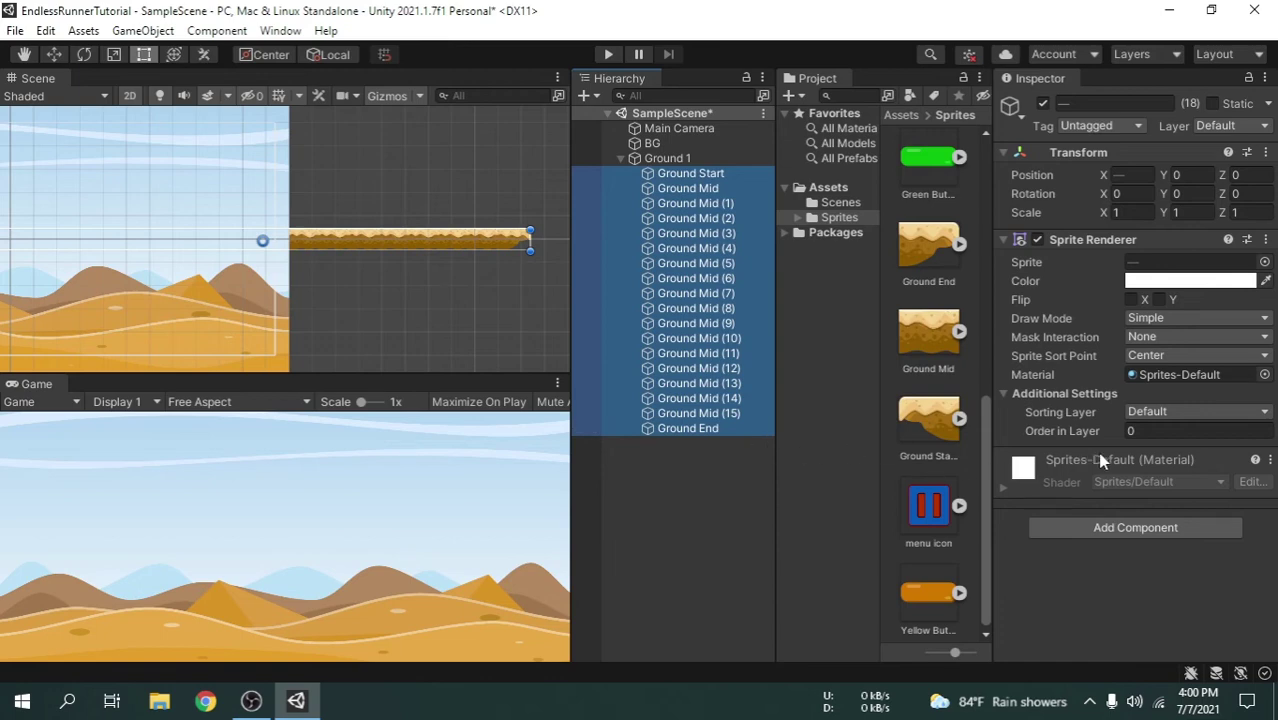
click(1173, 413)
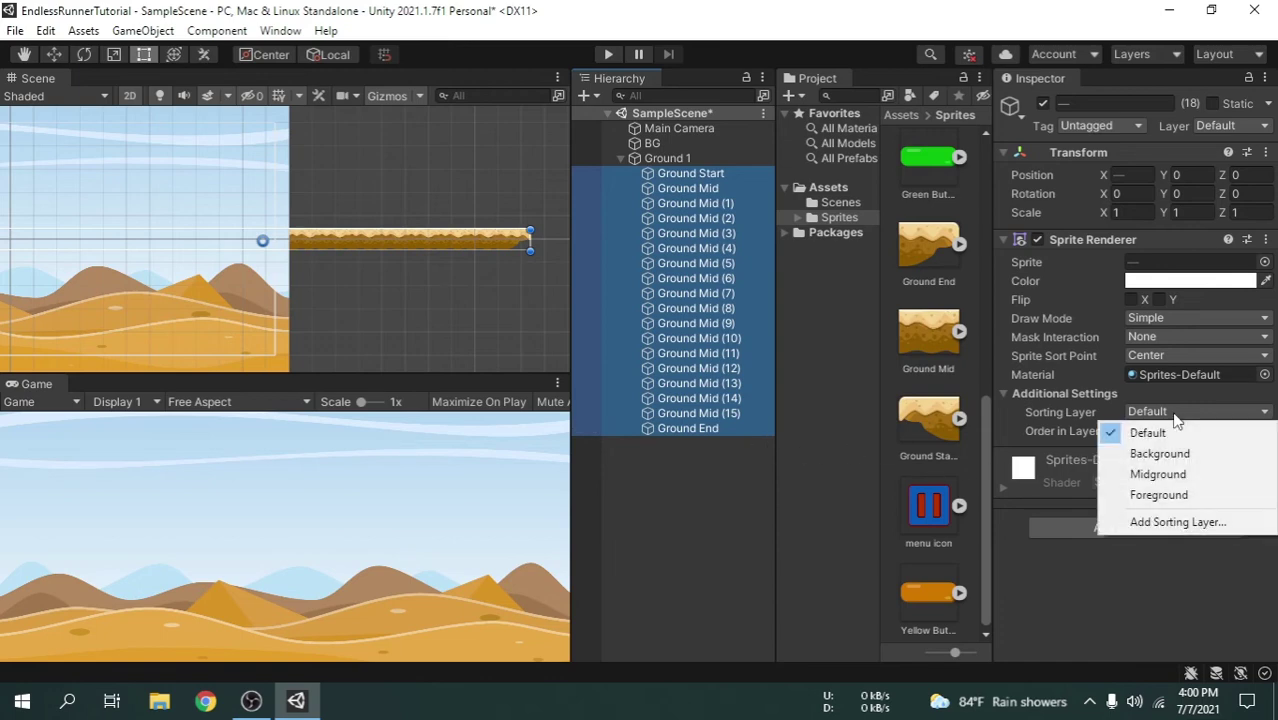
click(1170, 500)
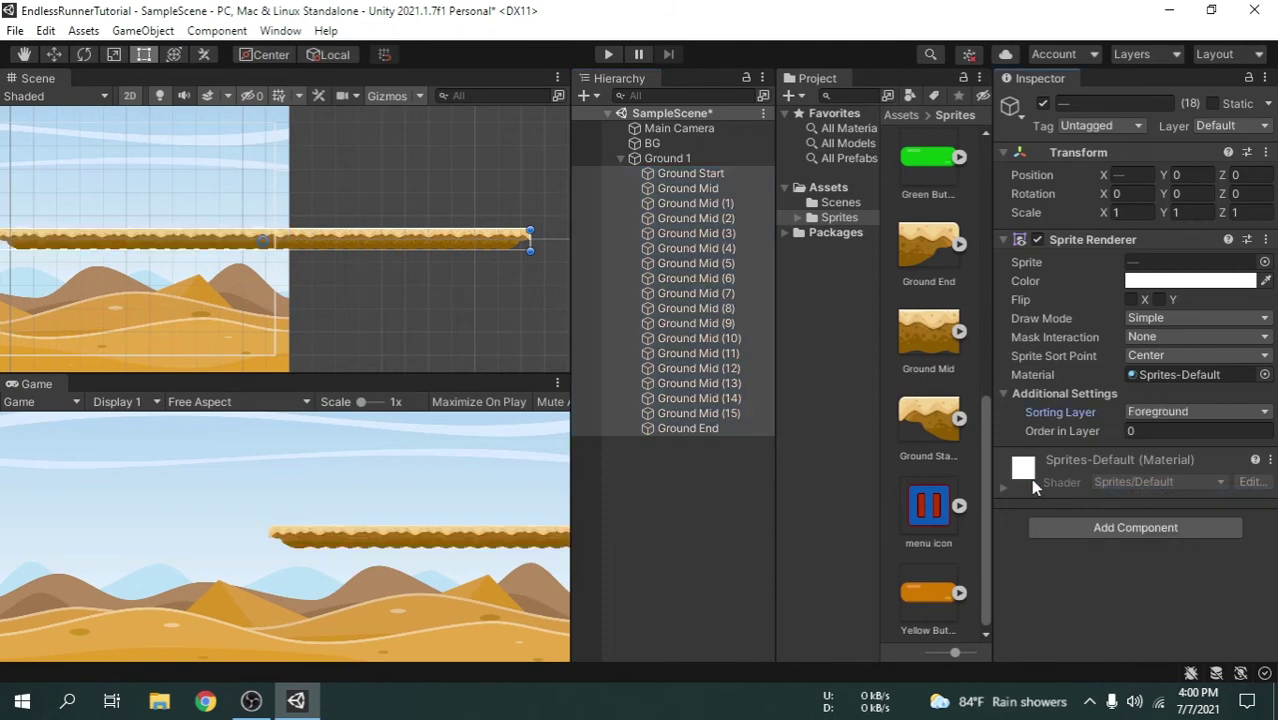
click(655, 533)
middle_drag(216, 282, 348, 283)
scroll(185, 268, down, 3)
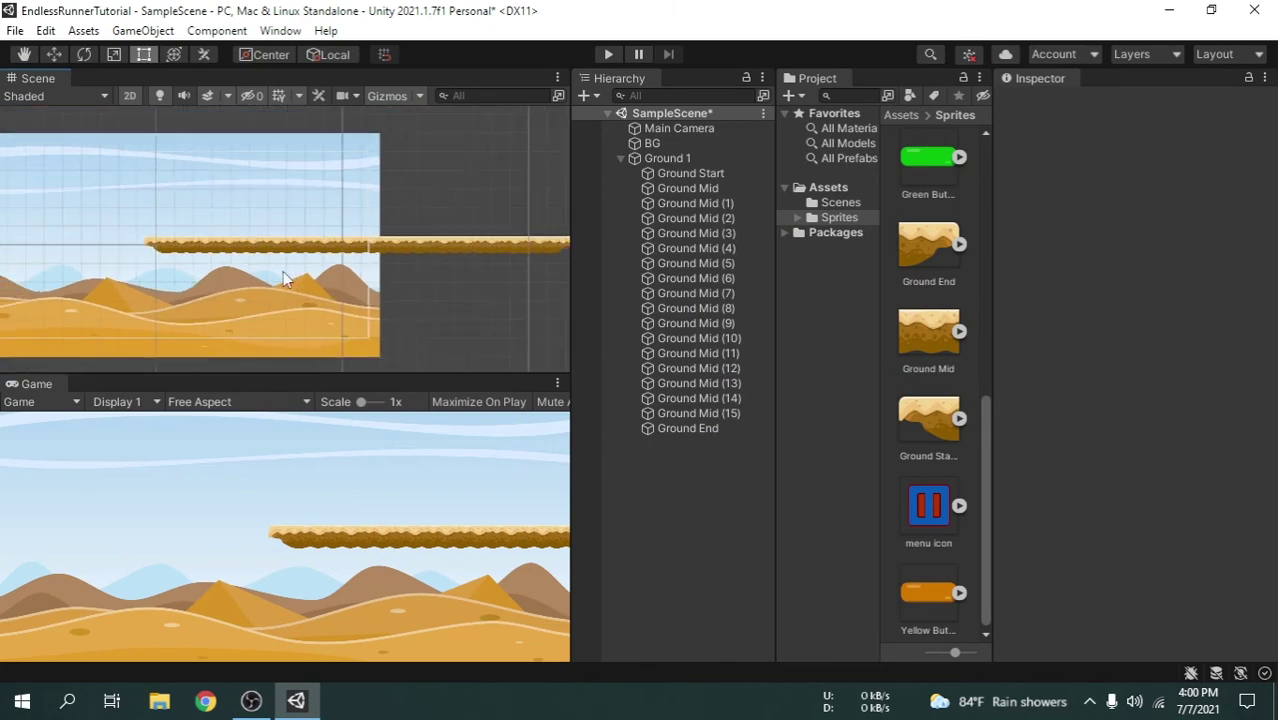
Duplicate Ground 1 as Ground 2, lower it to Y -2.2, and expand its pieces.
scroll(326, 278, up, 1)
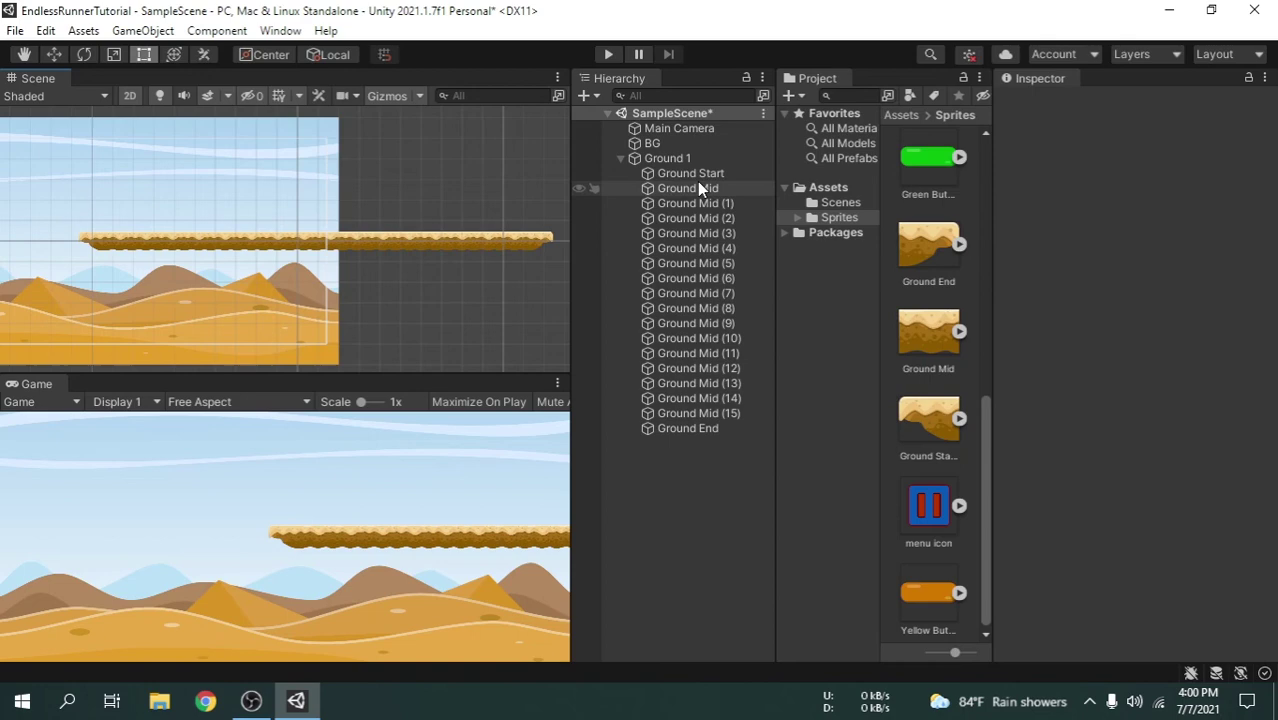
click(621, 158)
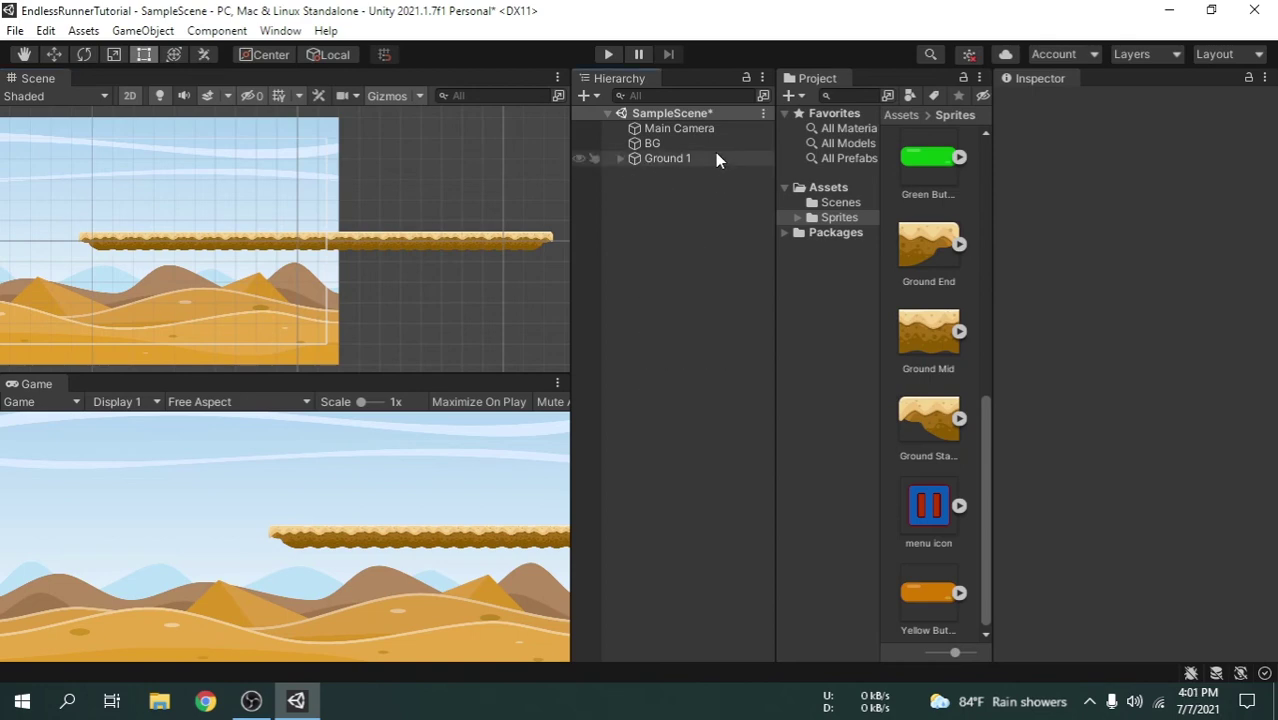
click(715, 155)
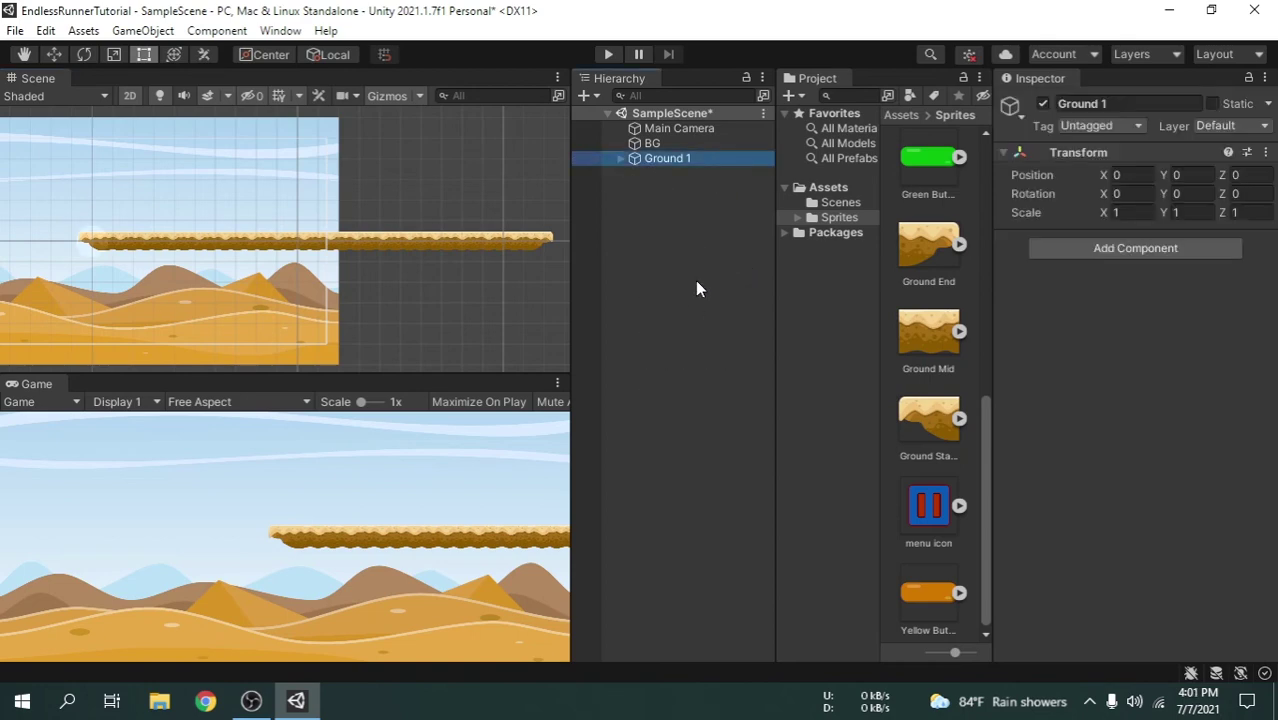
key(ctrl+d)
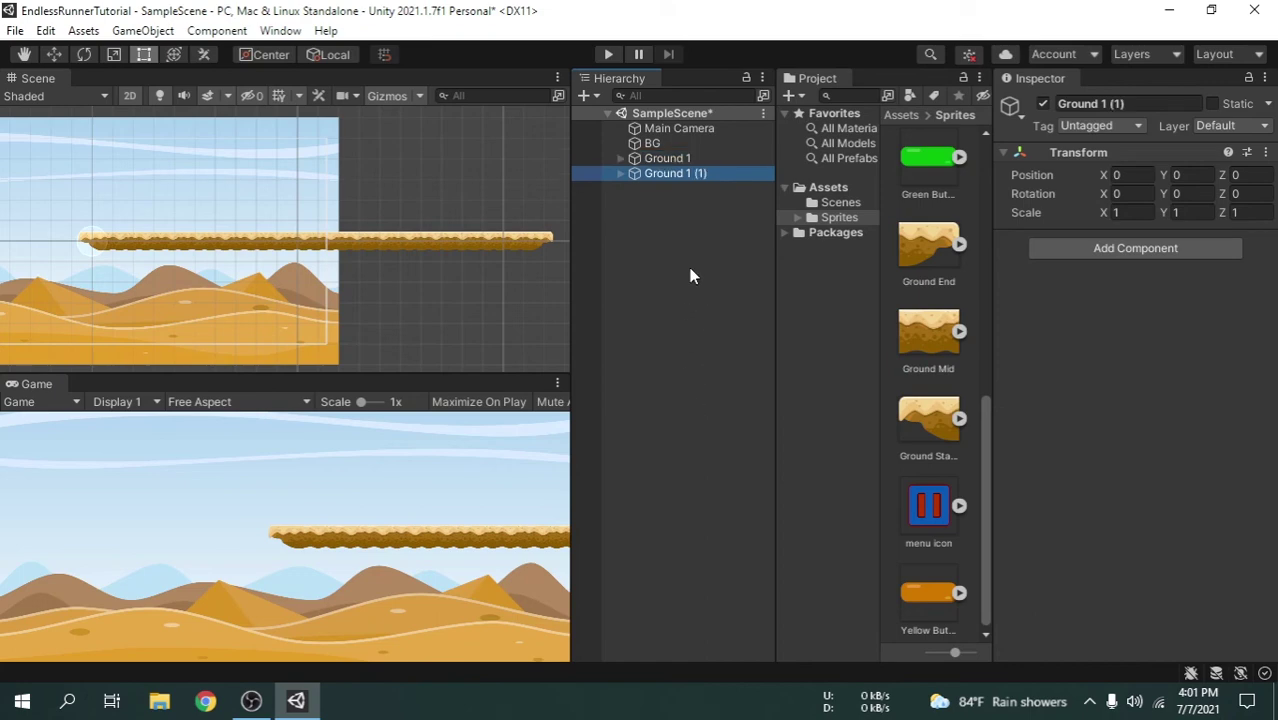
click(720, 173)
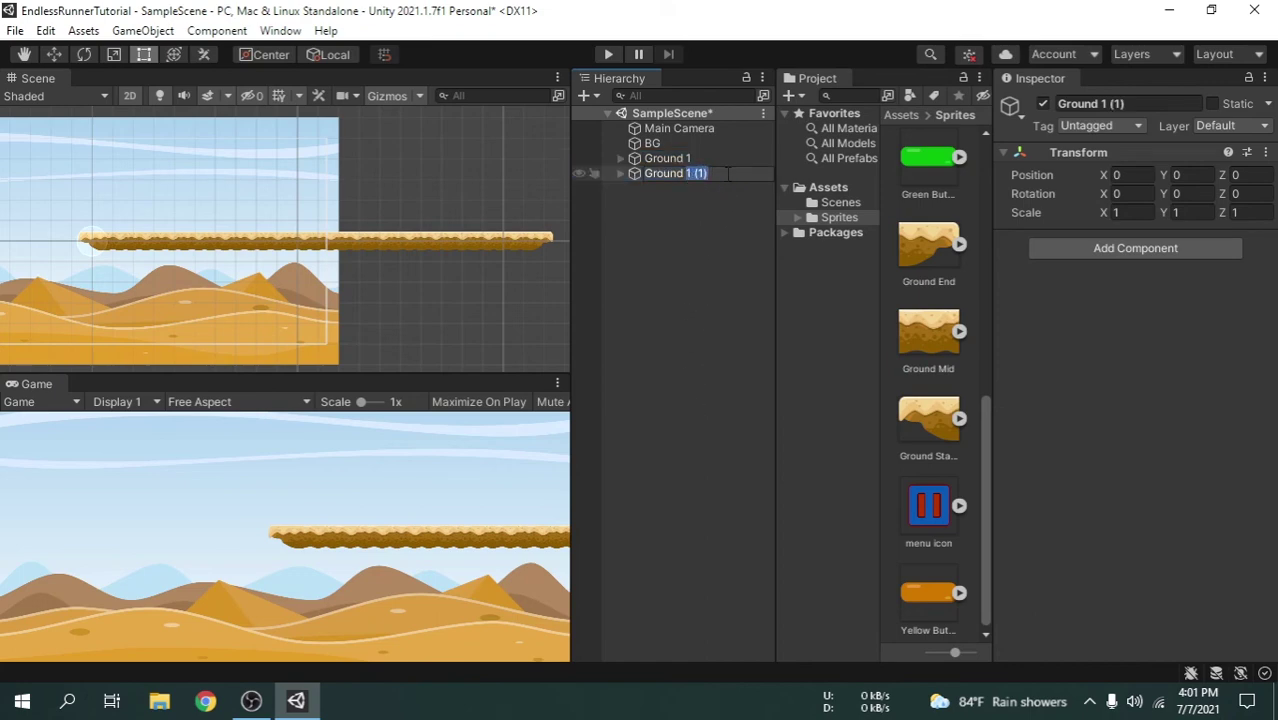
text(2)
key(Return)
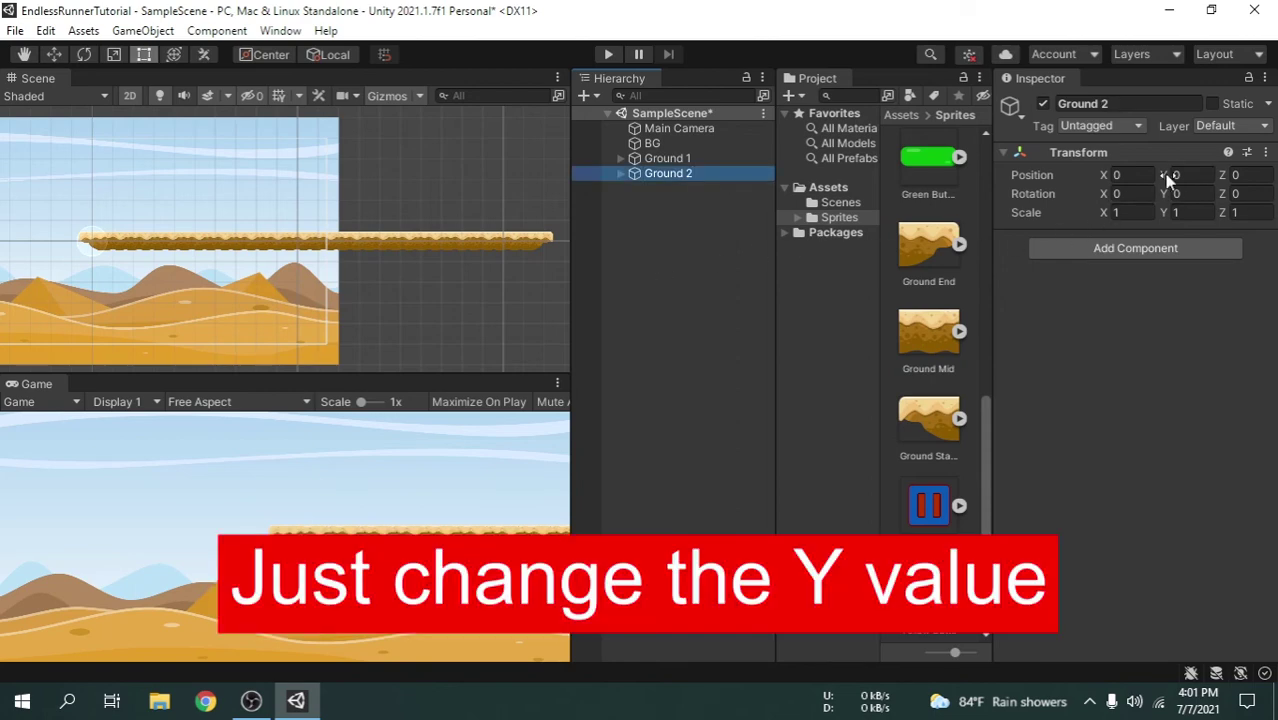
drag(1167, 174, 1097, 188)
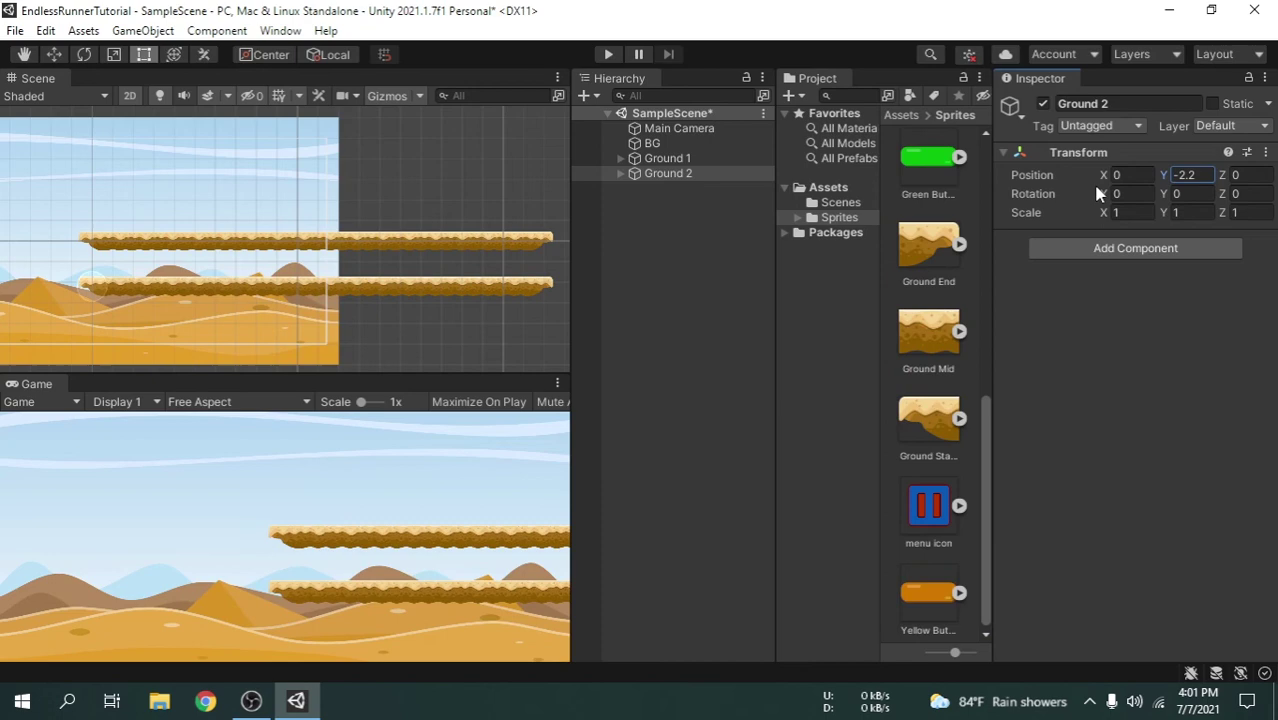
click(621, 174)
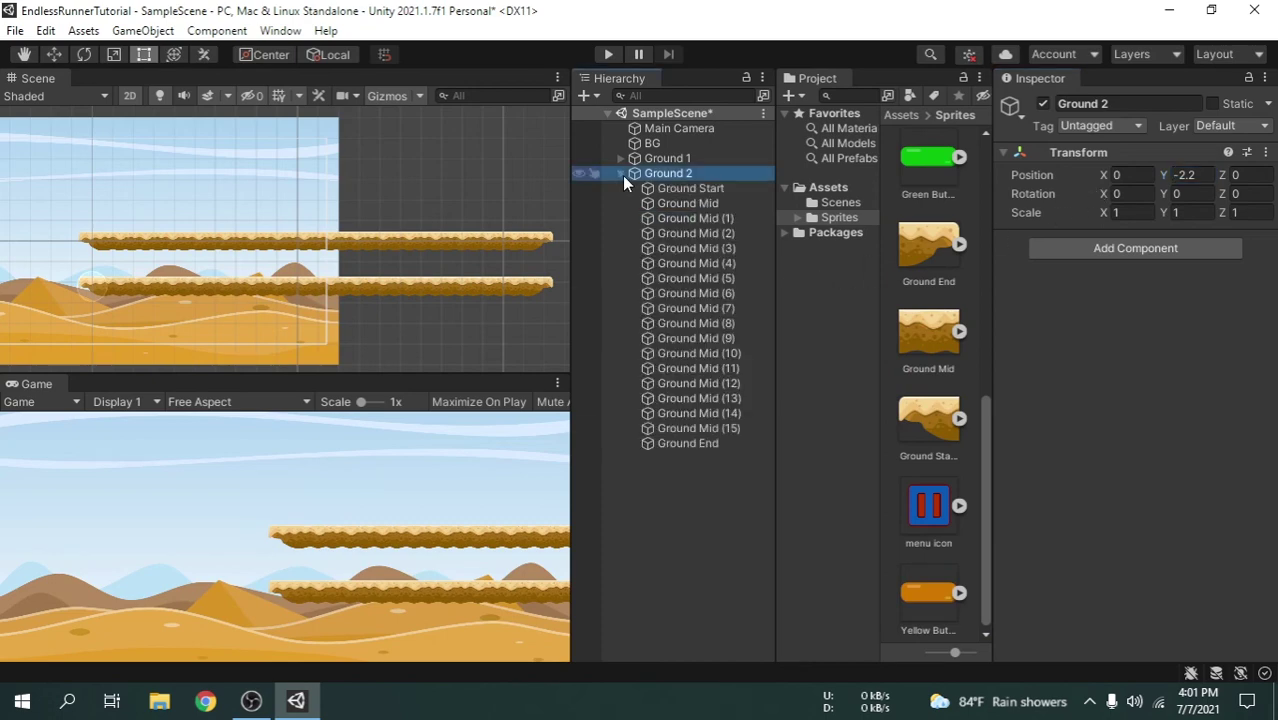
Delete Ground Mid (9) through (15) from Ground 2.
click(748, 429)
key(shift+Up)
key(shift+Up)
key(shift+Up)
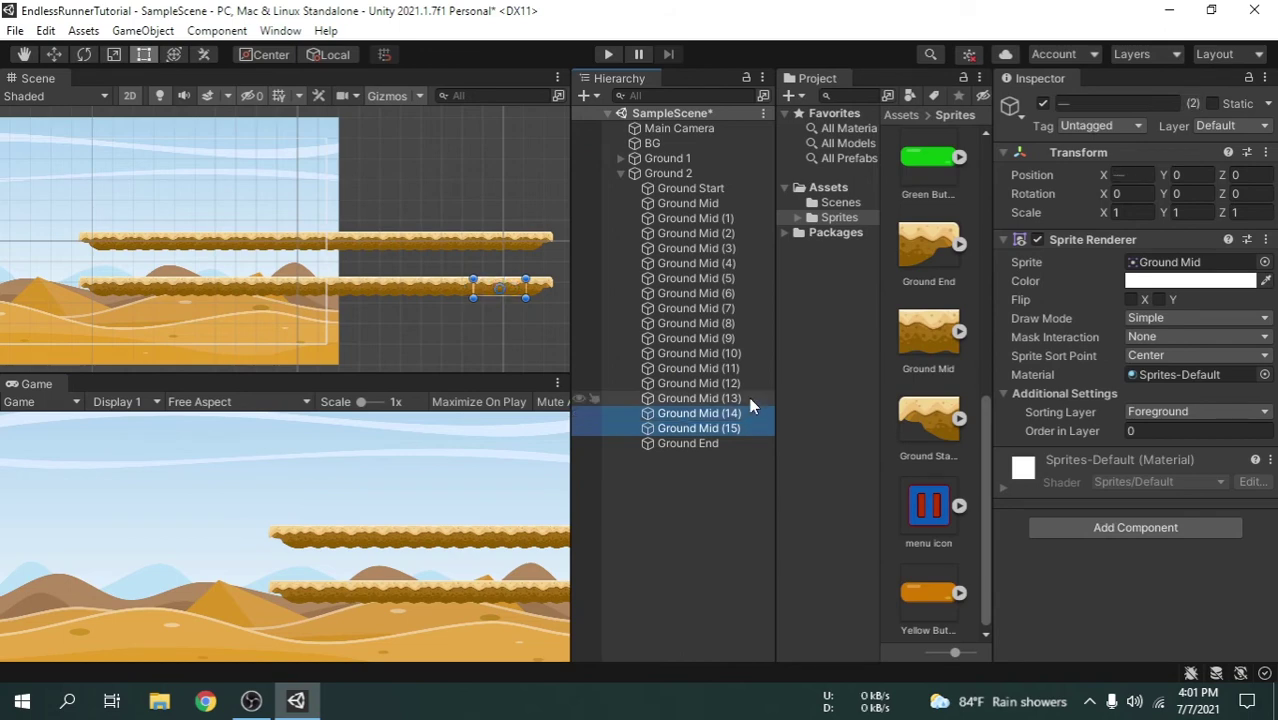
key(shift+Up)
key(shift+Up)
key(shift+Up)
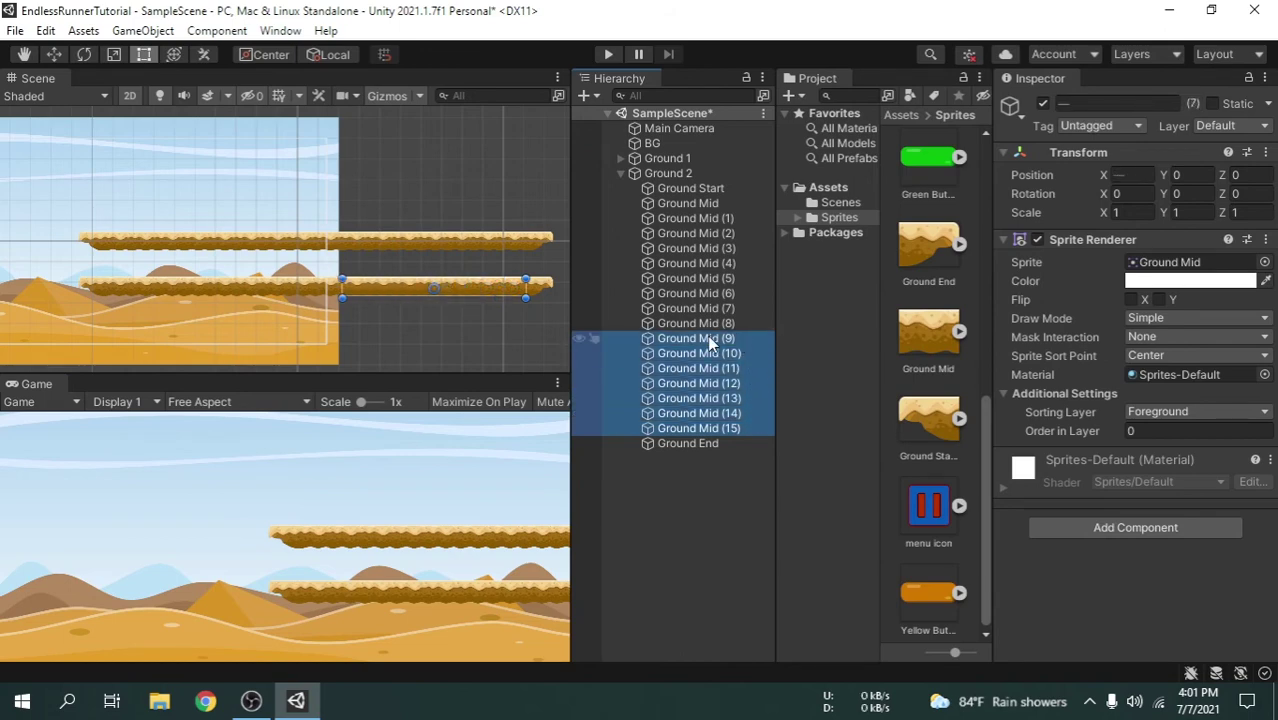
right_click(708, 341)
click(770, 191)
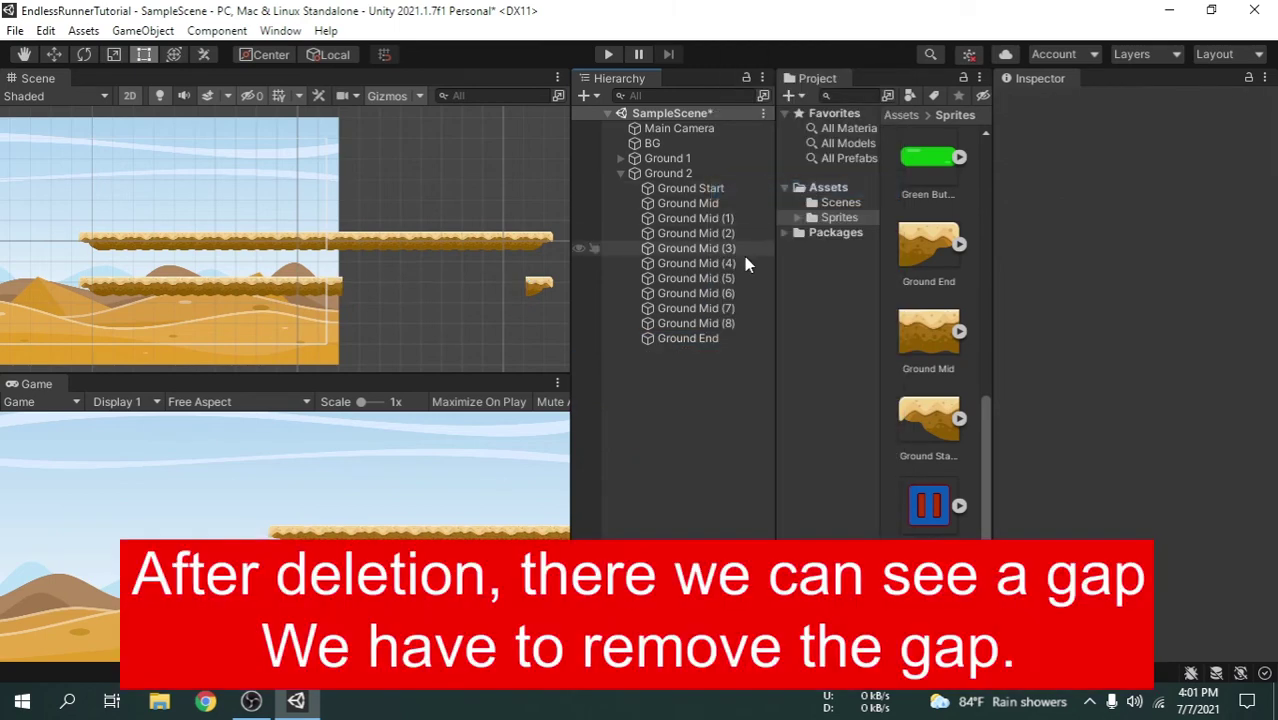
Move Ground 2's Ground End to X 12.8 (1.28*10).
click(723, 338)
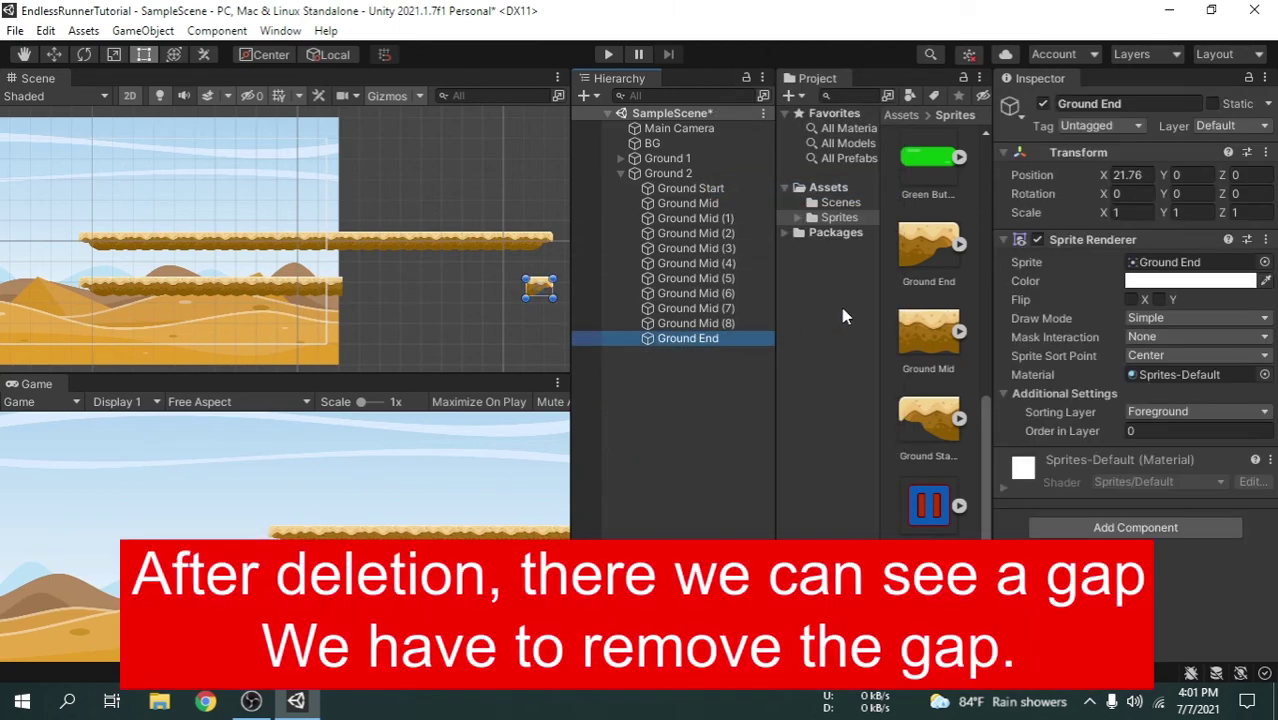
click(1130, 175)
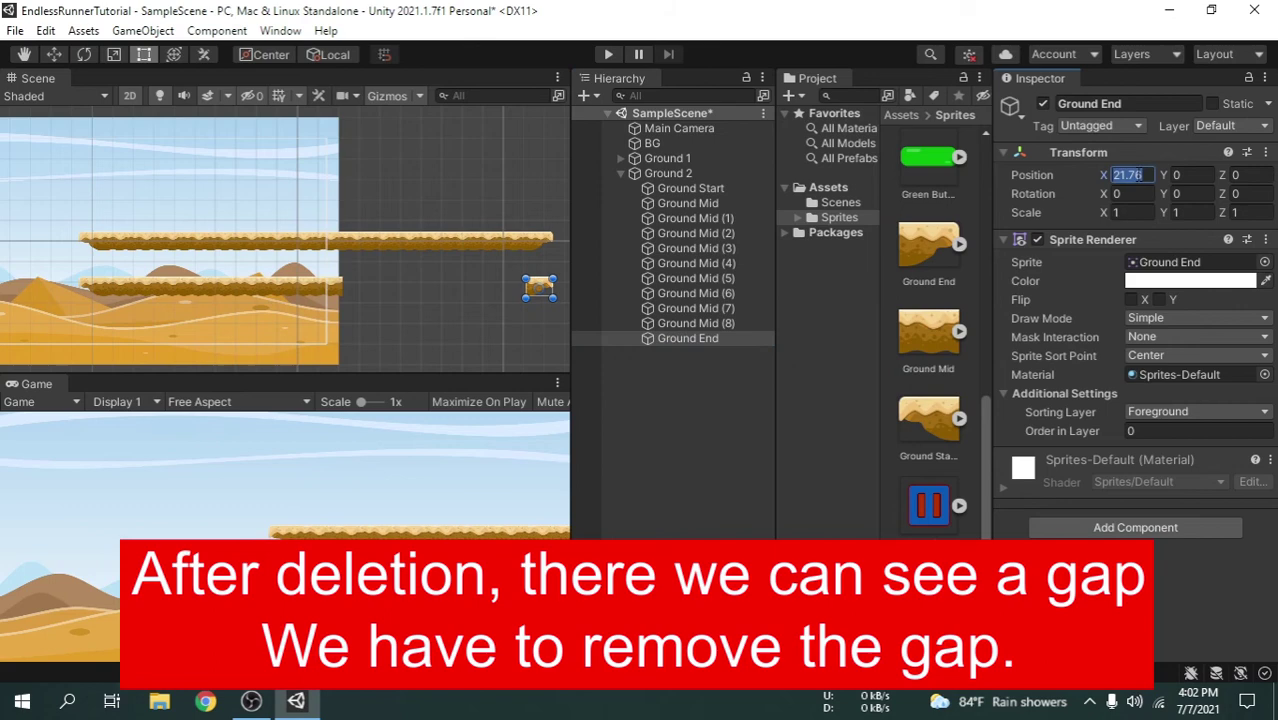
text(1.2)
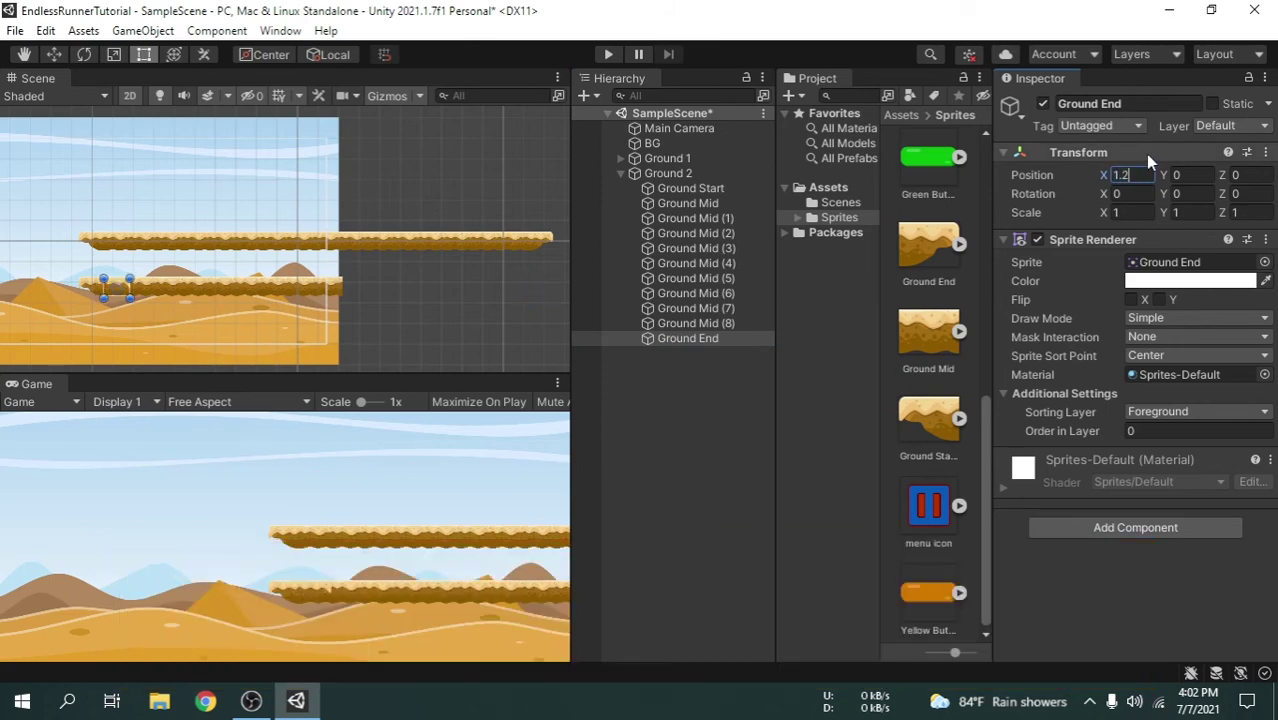
text(8*10)
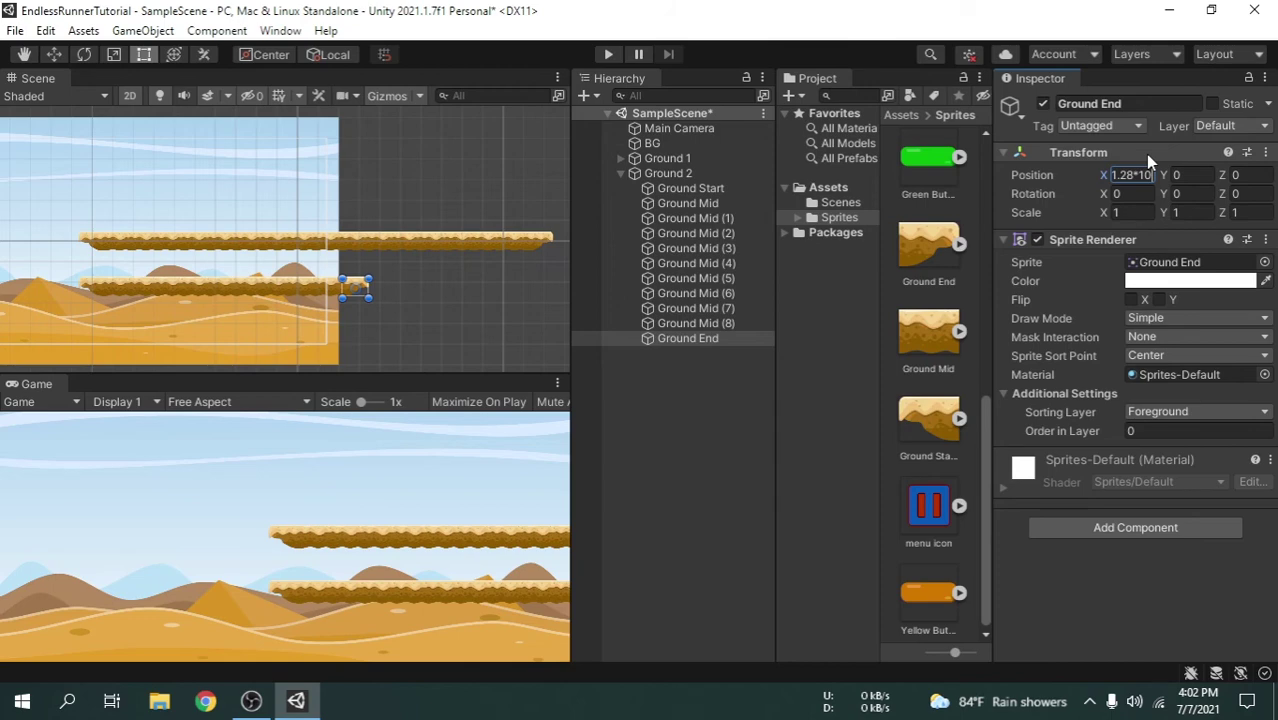
click(694, 368)
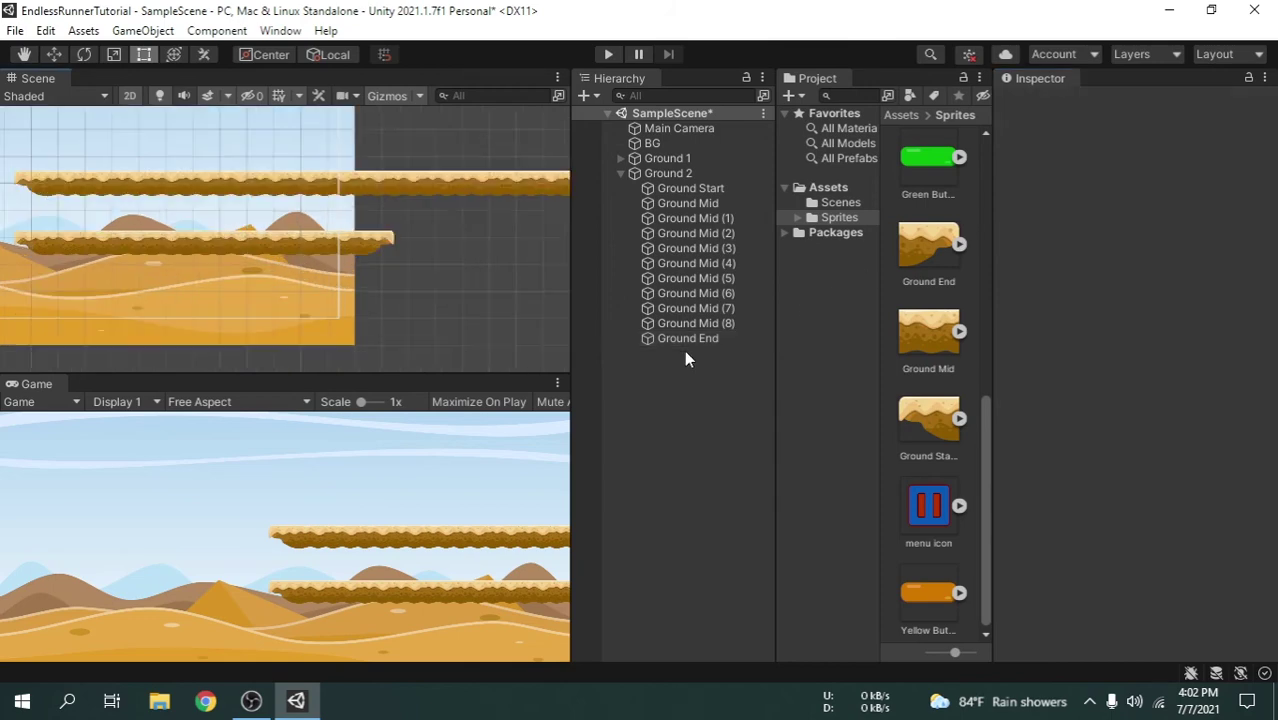
Duplicate Ground 2 and rename the copy Ground 3.
click(620, 173)
click(705, 175)
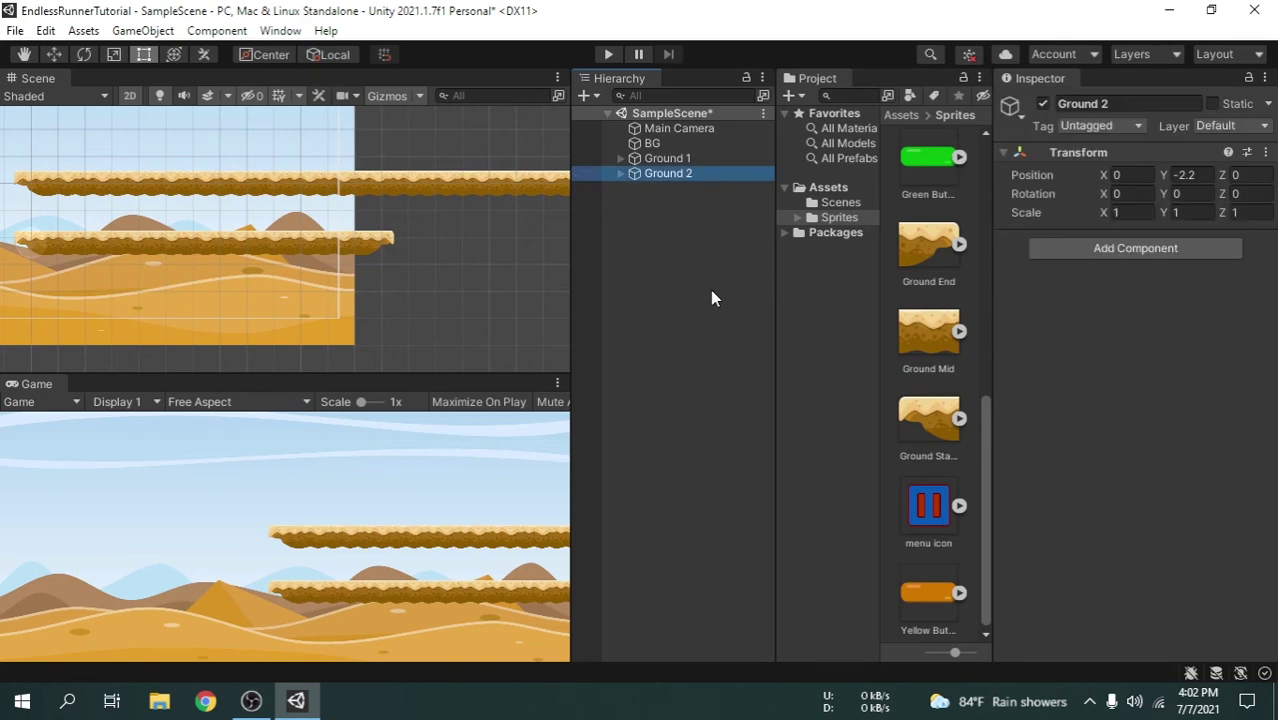
key(ctrl+d)
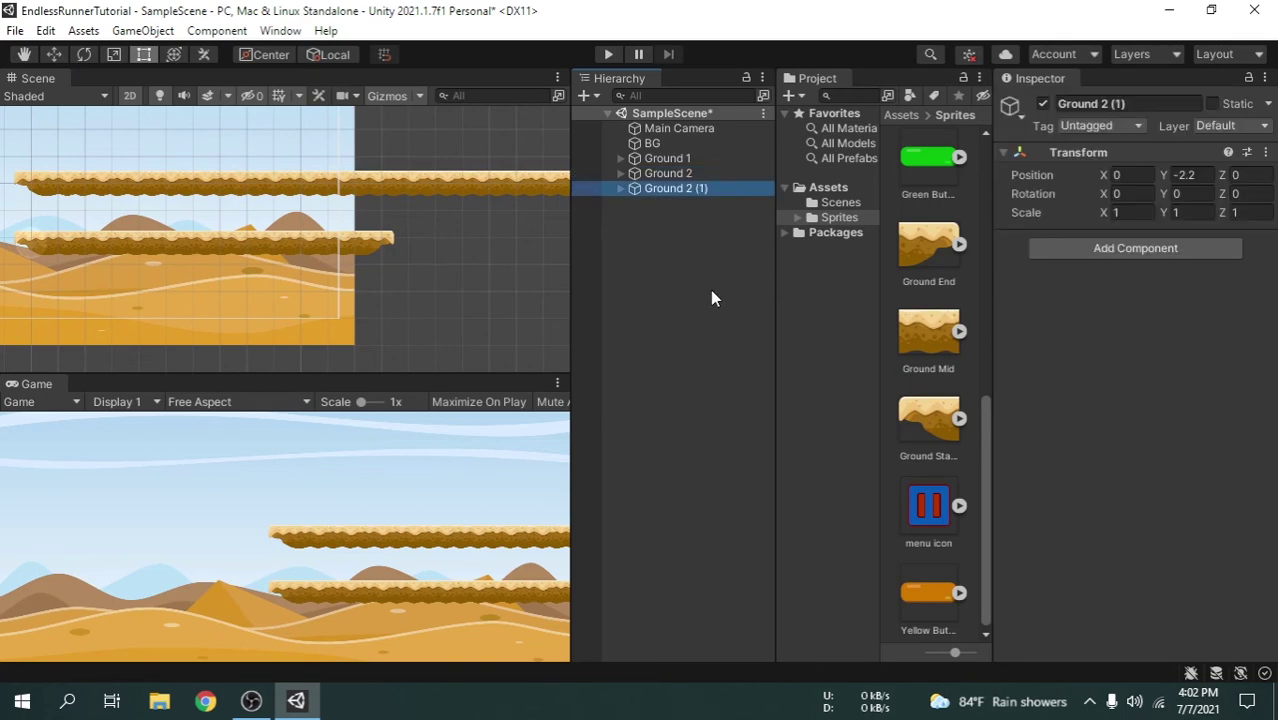
click(717, 188)
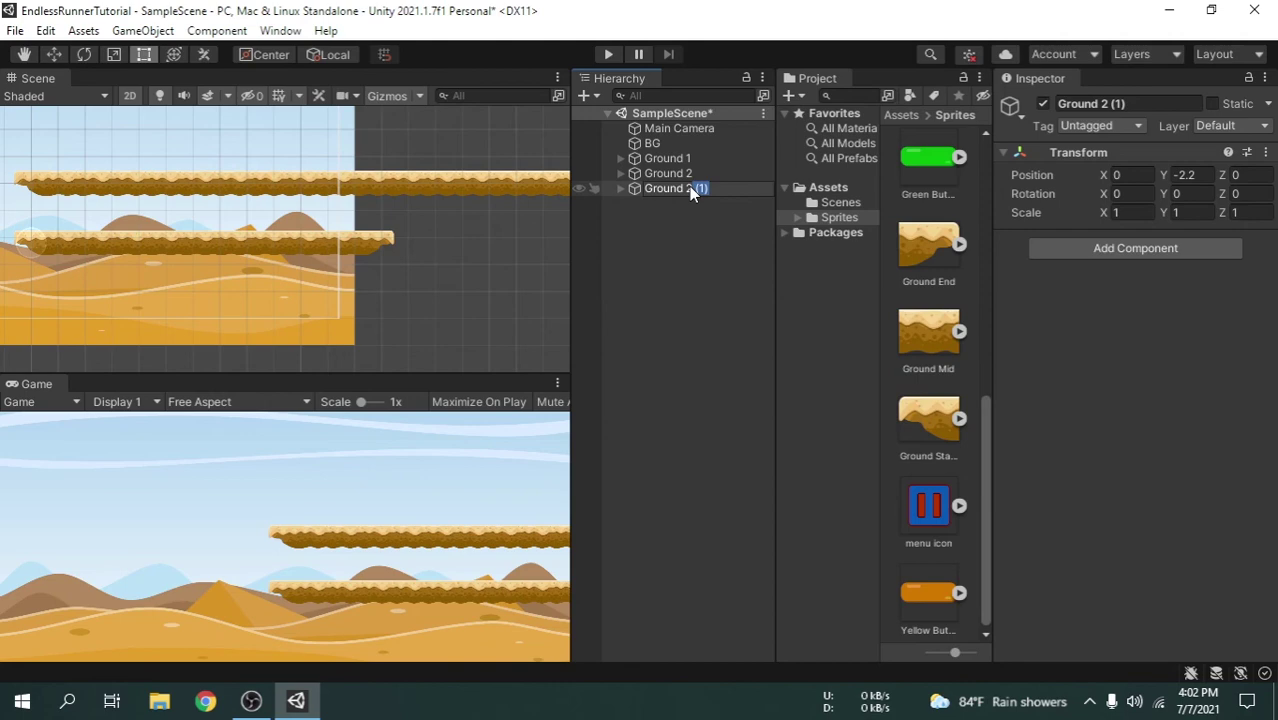
key(BackSpace)
key(BackSpace)
key(BackSpace)
text(3)
key(Return)
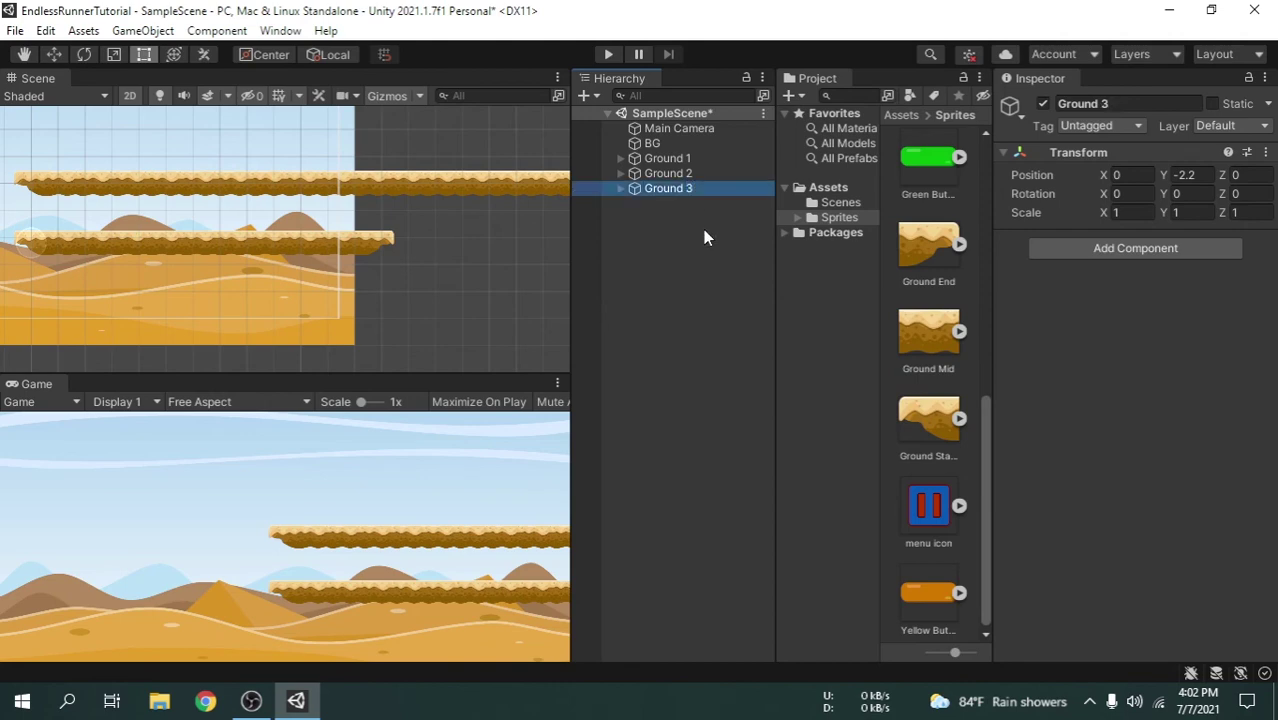
Lower Ground 3 to Y -3.96 beneath Ground 2.
scroll(400, 248, down, 5)
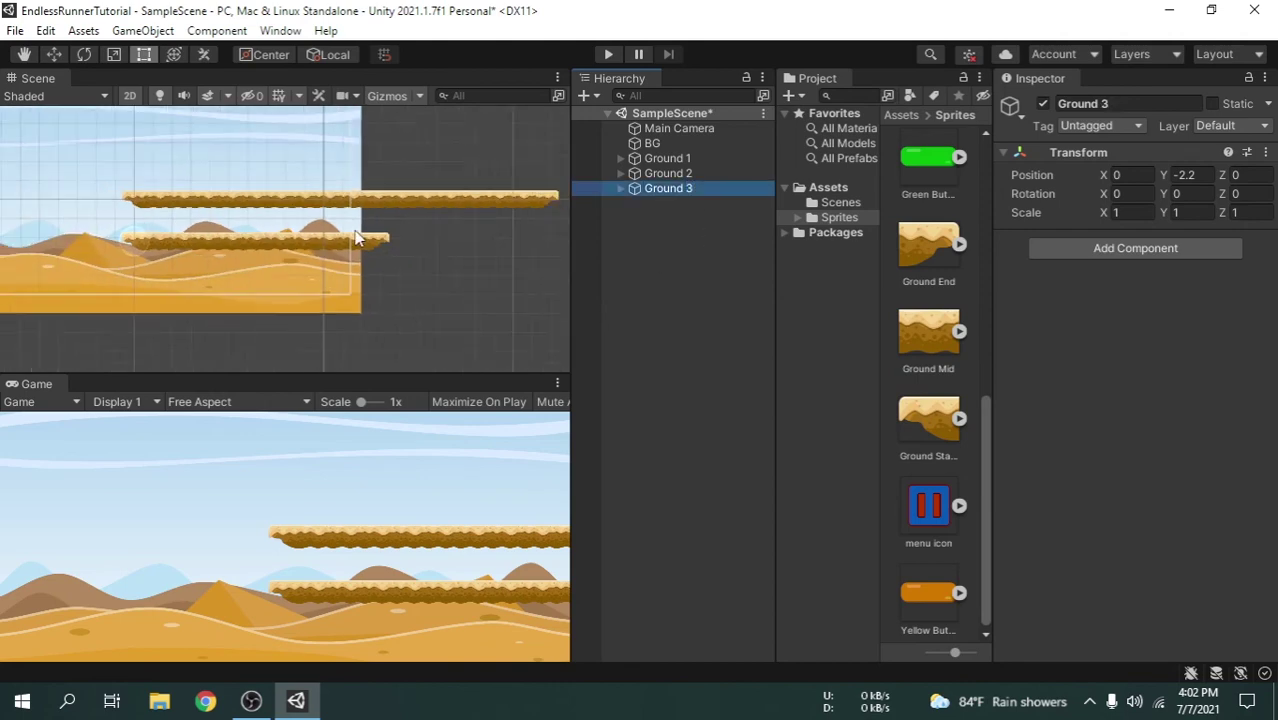
scroll(490, 235, up, 2)
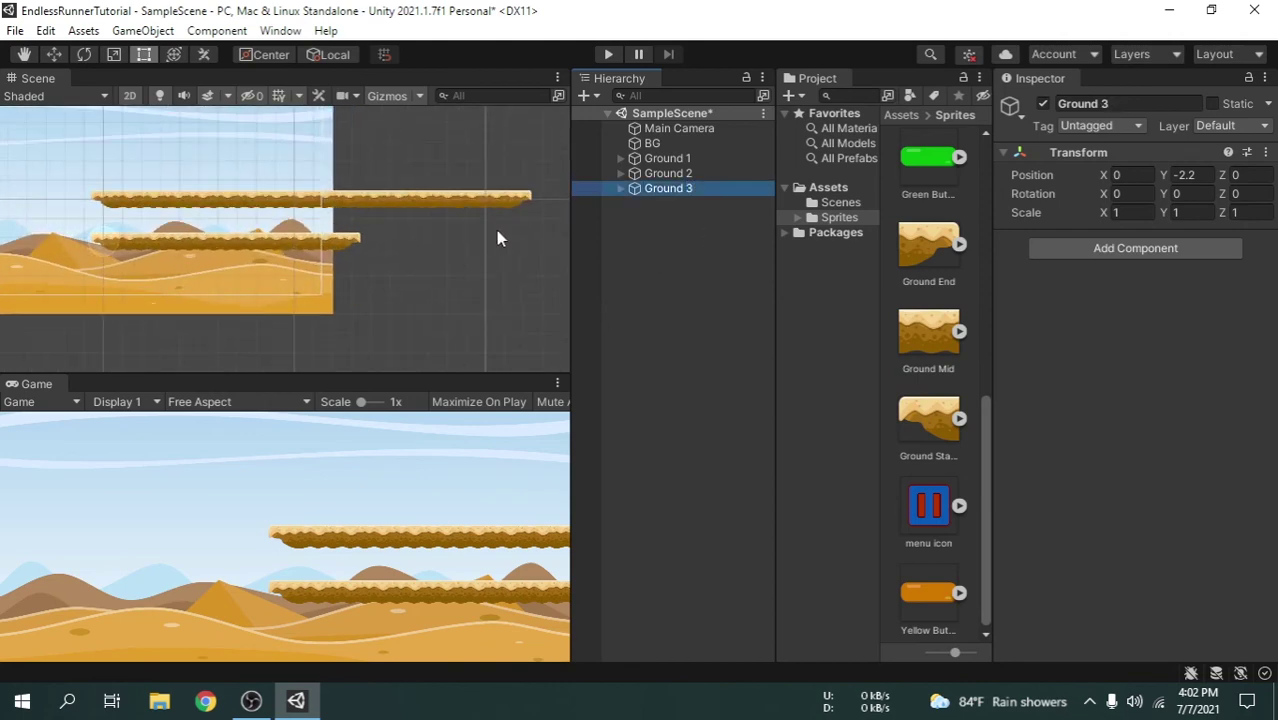
click(679, 287)
click(684, 189)
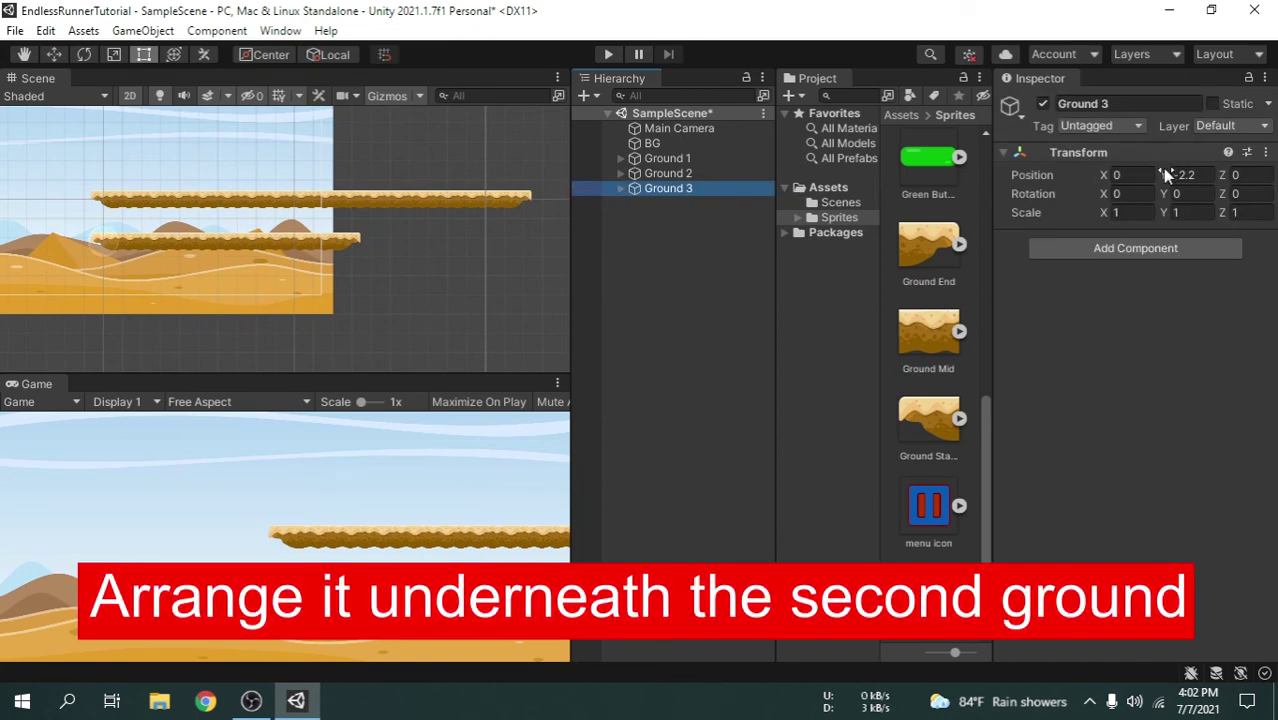
drag(1162, 170, 1112, 190)
Delete Ground Mid (7) and (8) from Ground 3.
click(620, 188)
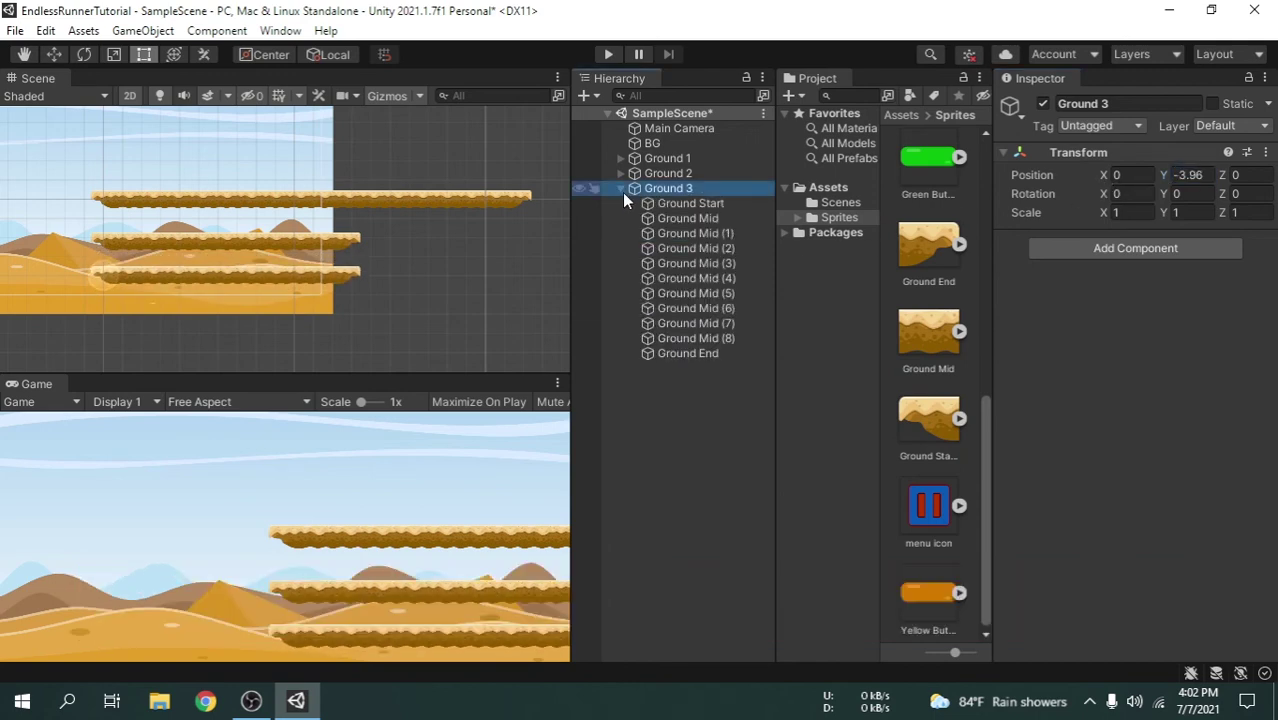
click(734, 339)
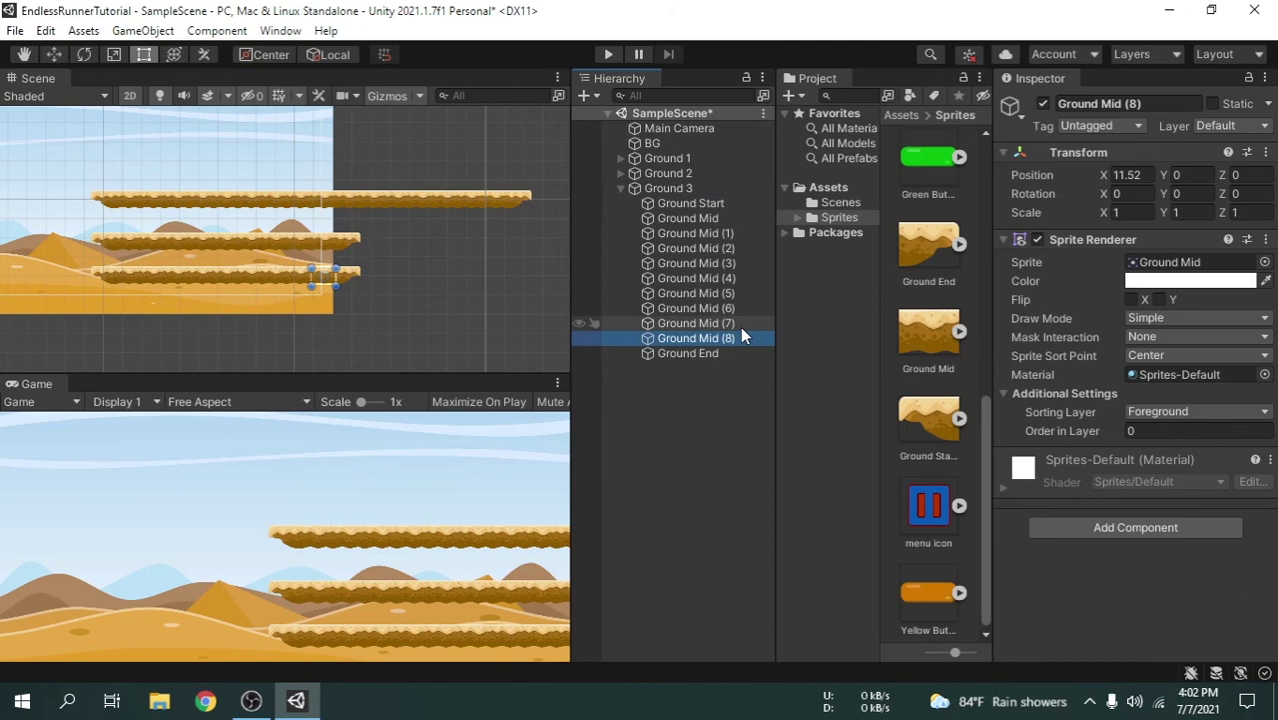
ctrl+click(745, 318)
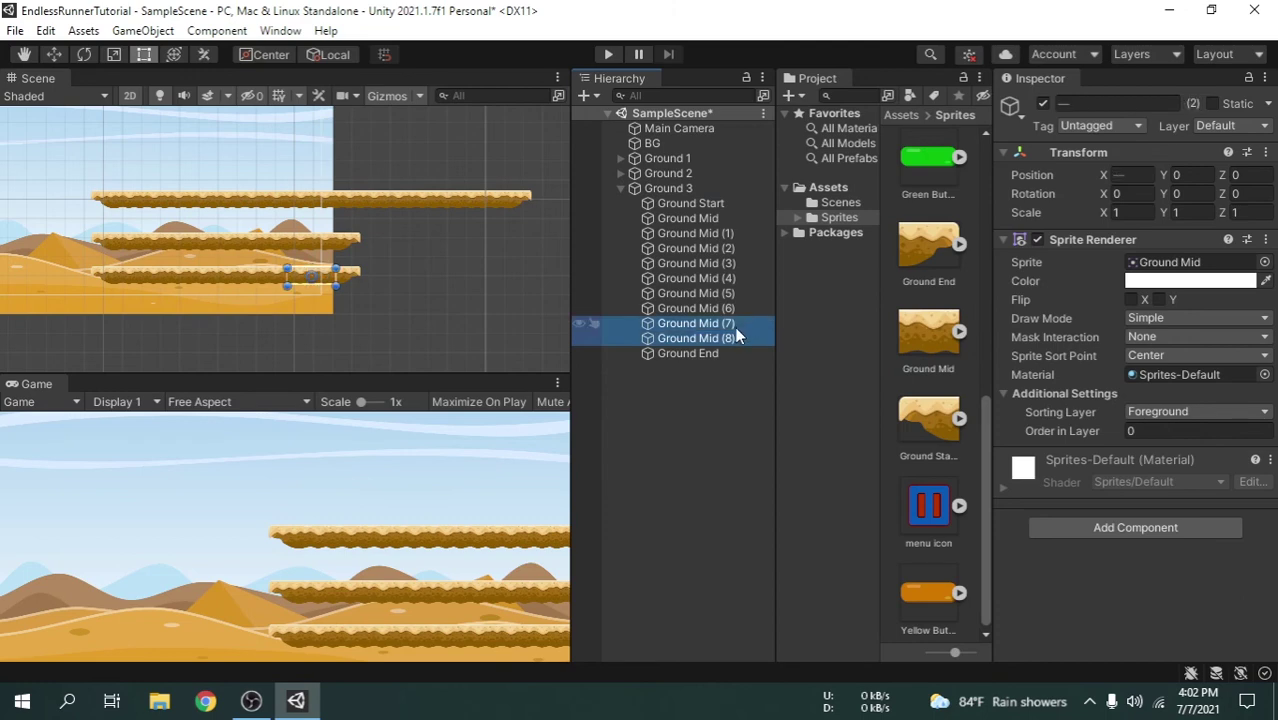
right_click(737, 336)
click(808, 190)
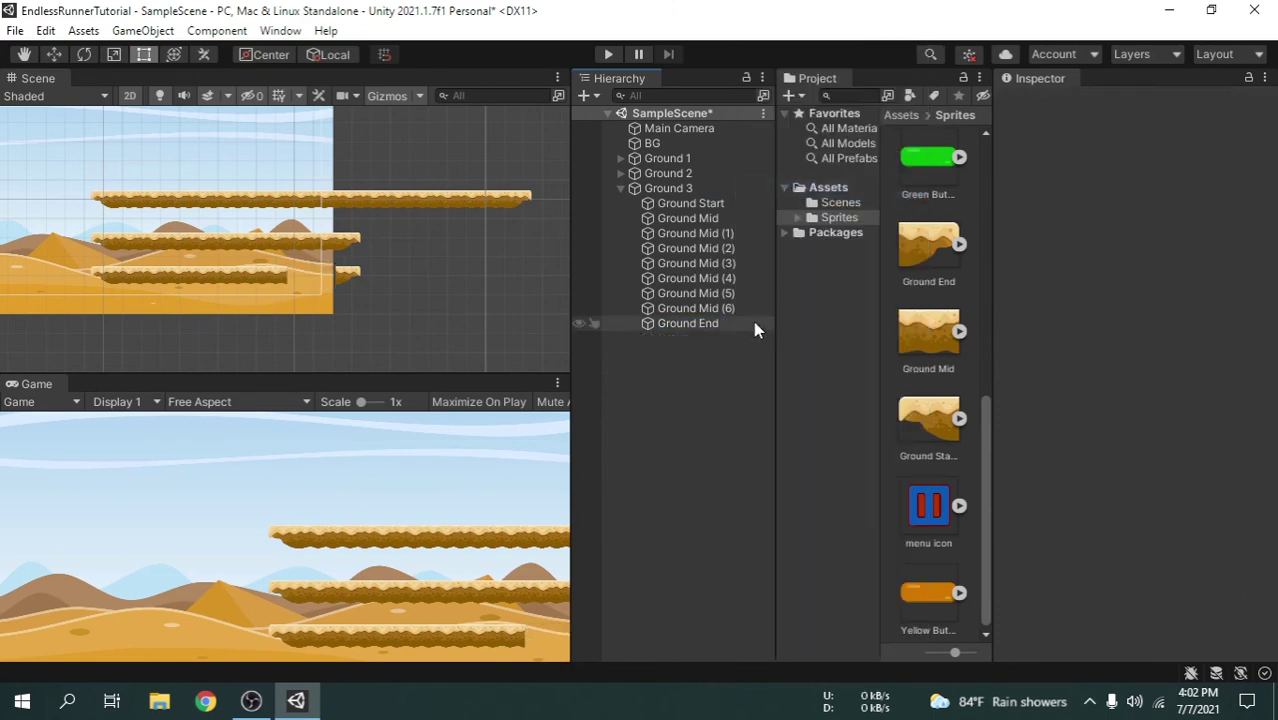
Move Ground 3's Ground End to X 10.24 (1.28*8) and view all three platforms.
click(719, 324)
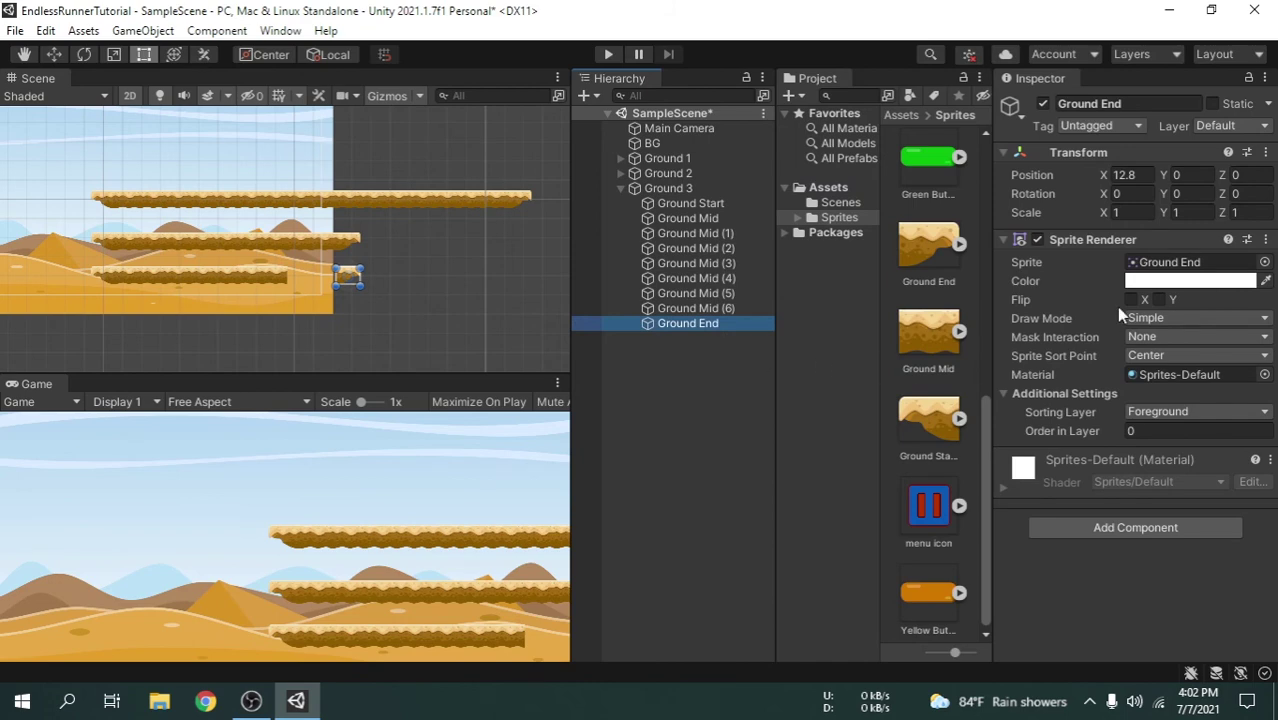
click(1137, 174)
text(1)
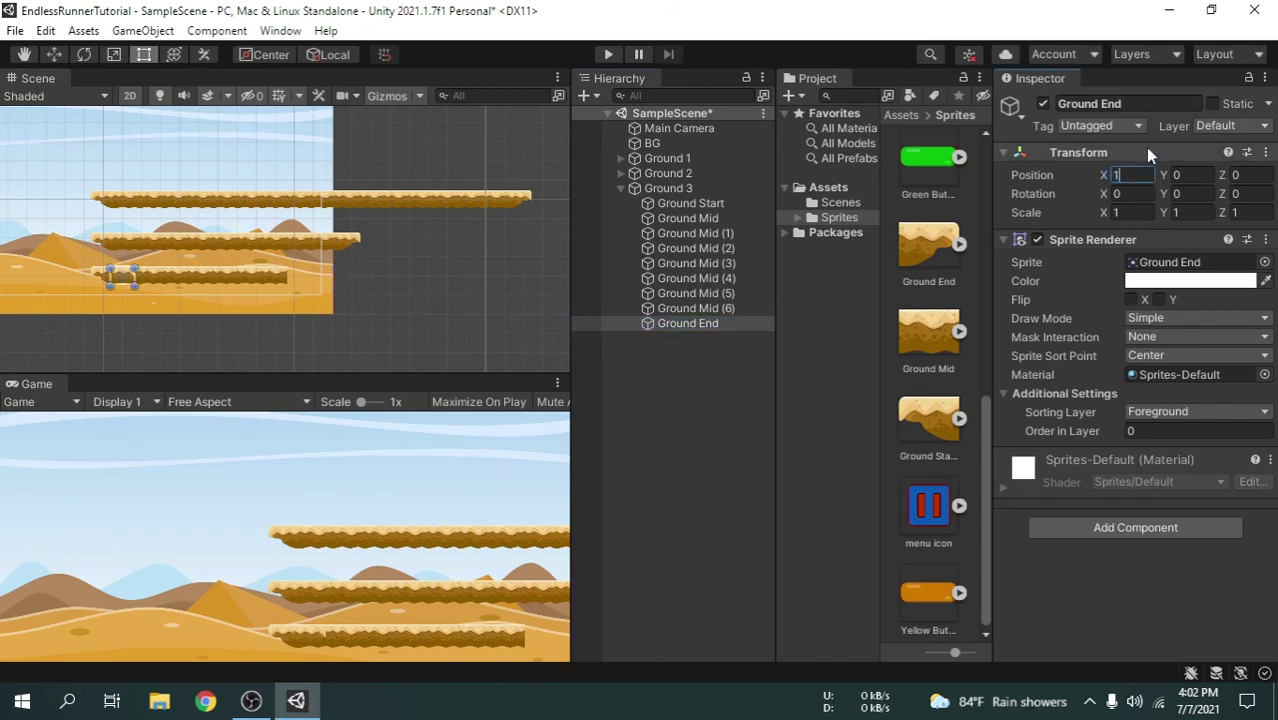
text(.28*8)
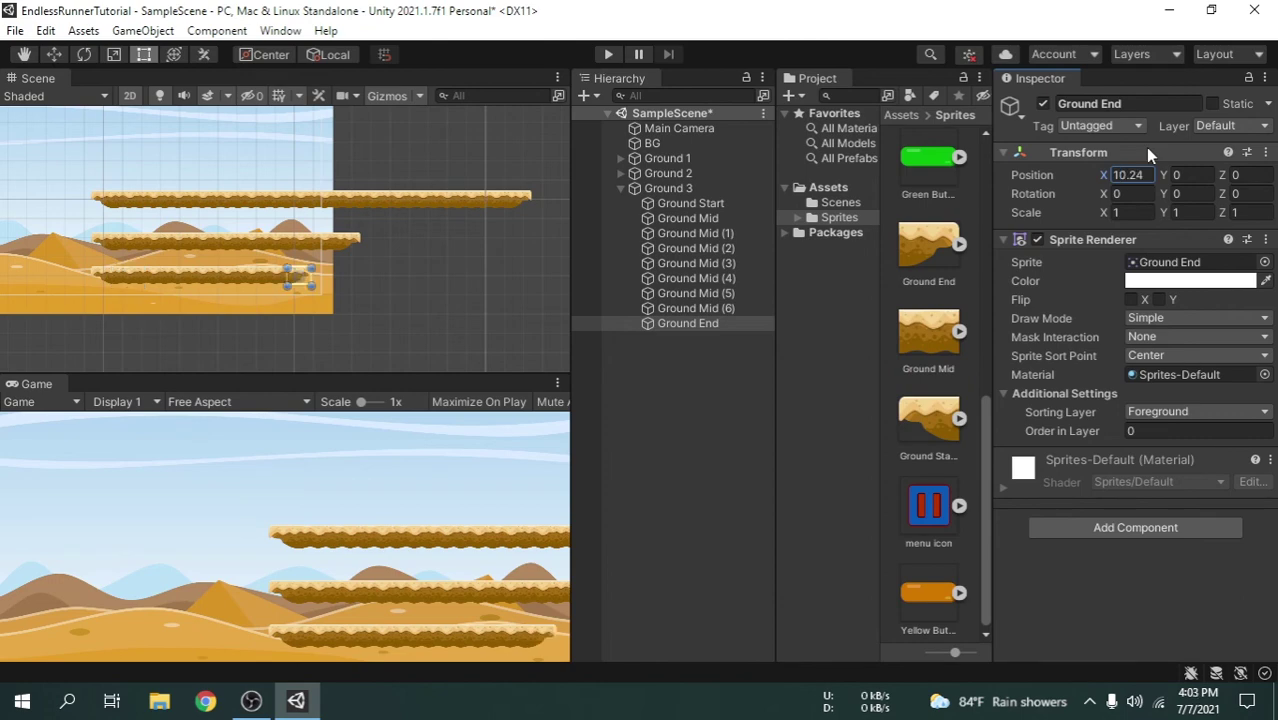
click(767, 362)
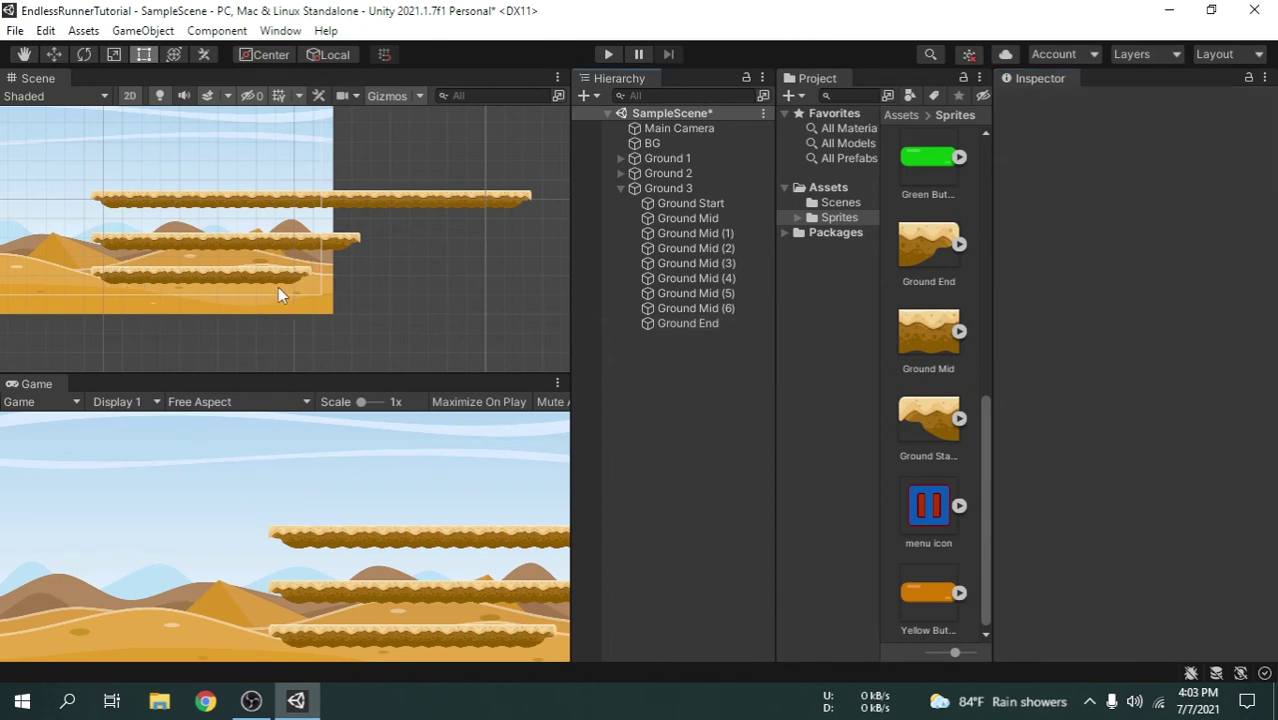
scroll(278, 287, up, 5)
middle_drag(311, 285, 362, 283)
scroll(419, 277, down, 5)
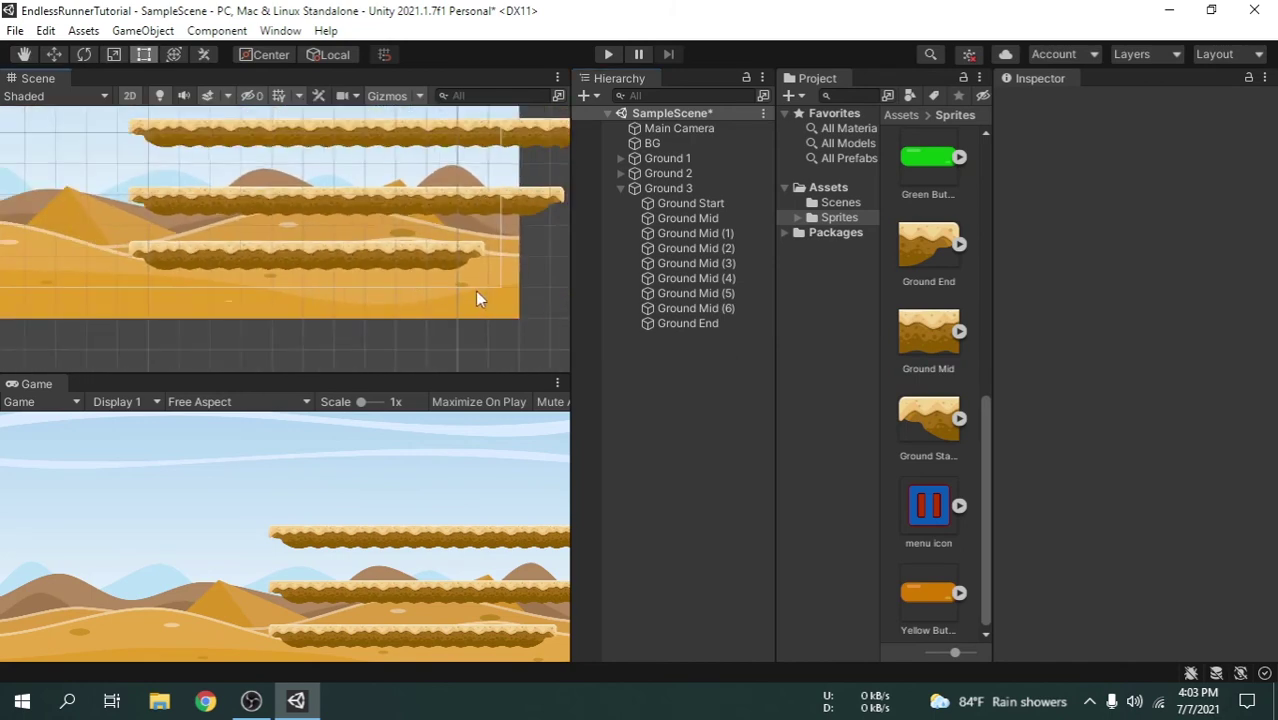
scroll(414, 288, down, 5)
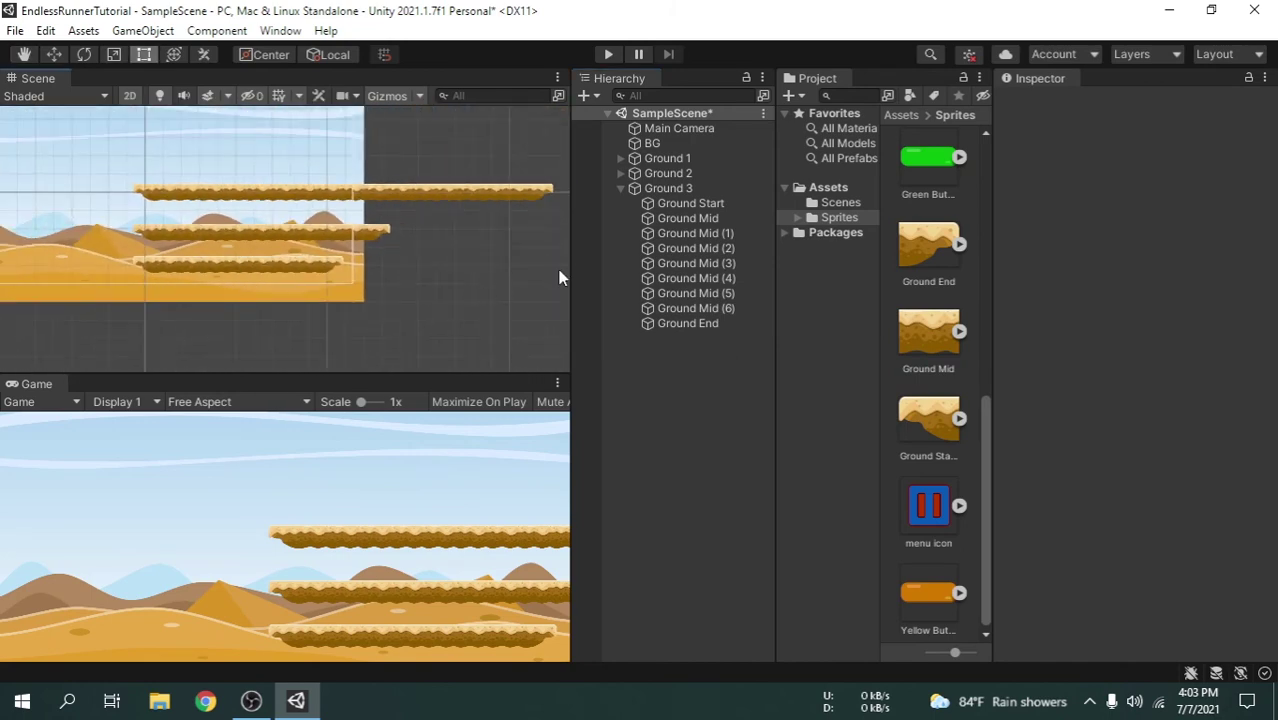
scroll(490, 260, up, 1)
middle_drag(523, 258, 488, 268)
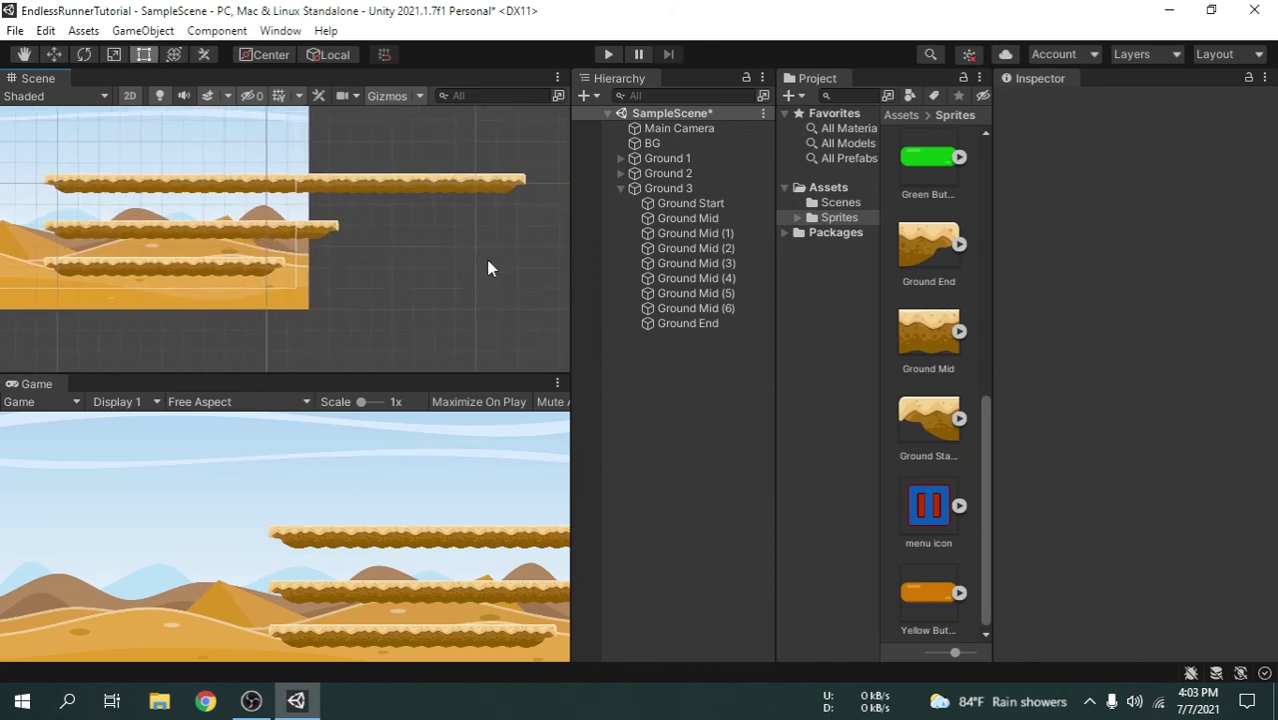
Collapse Ground 3 in the Hierarchy and check the transforms of Ground 3 and Ground 1.
click(621, 188)
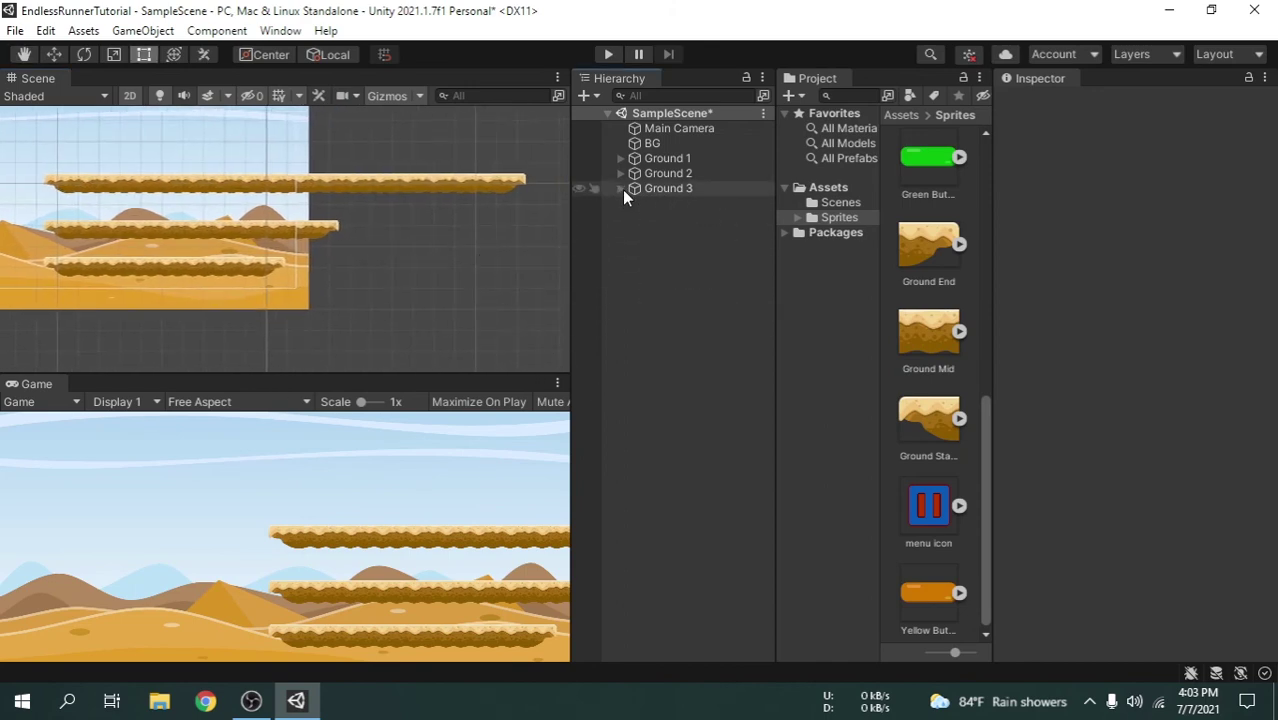
click(685, 190)
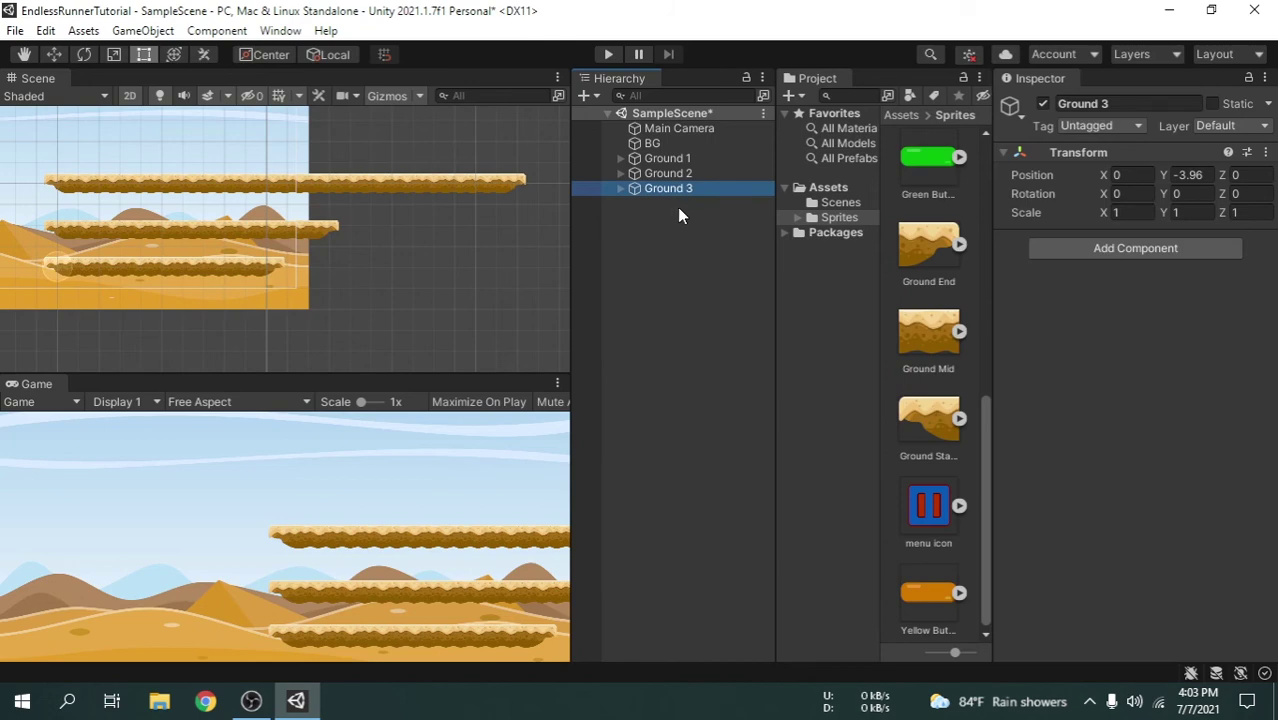
click(697, 162)
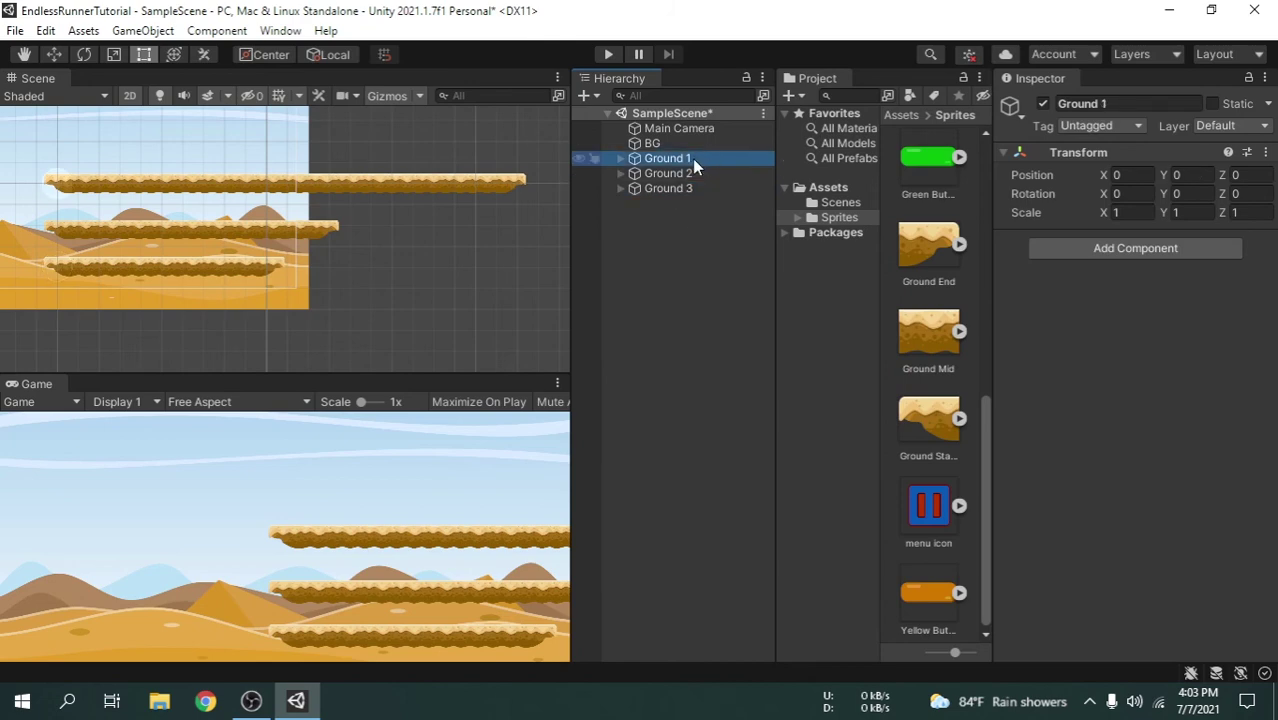
Create a new folder named 'Prefabs' inside Assets.
click(829, 188)
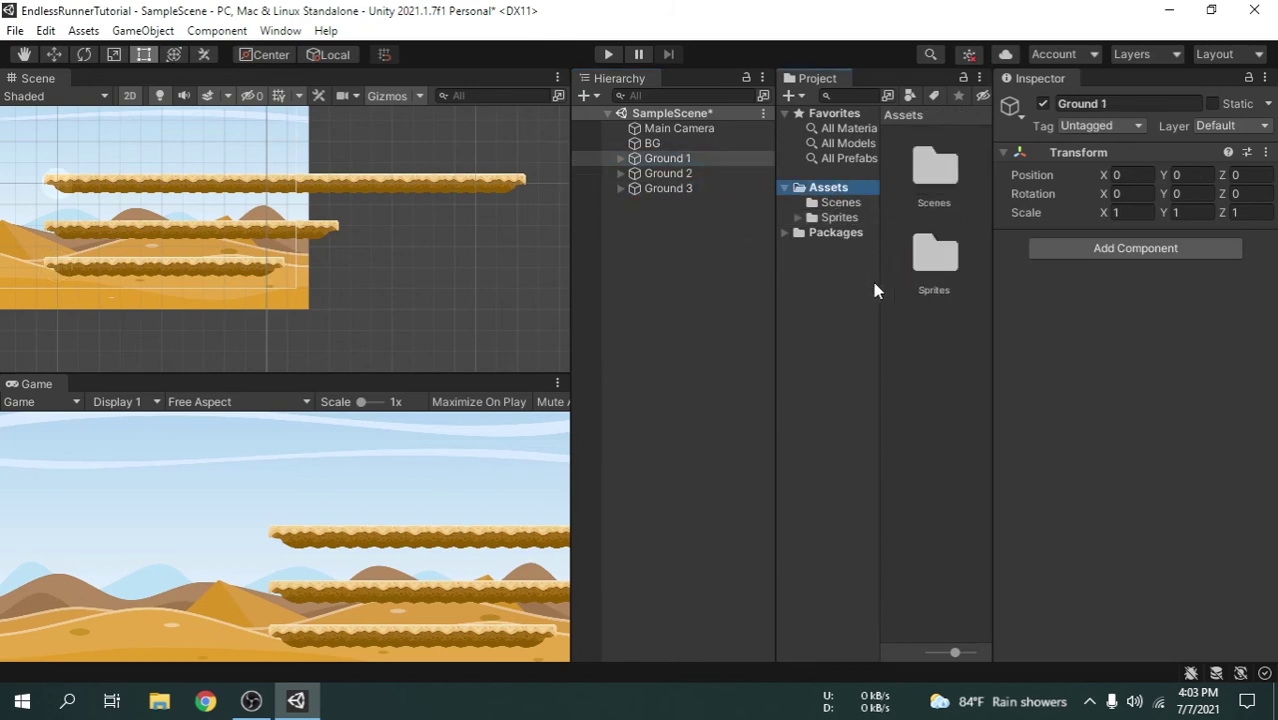
right_click(949, 360)
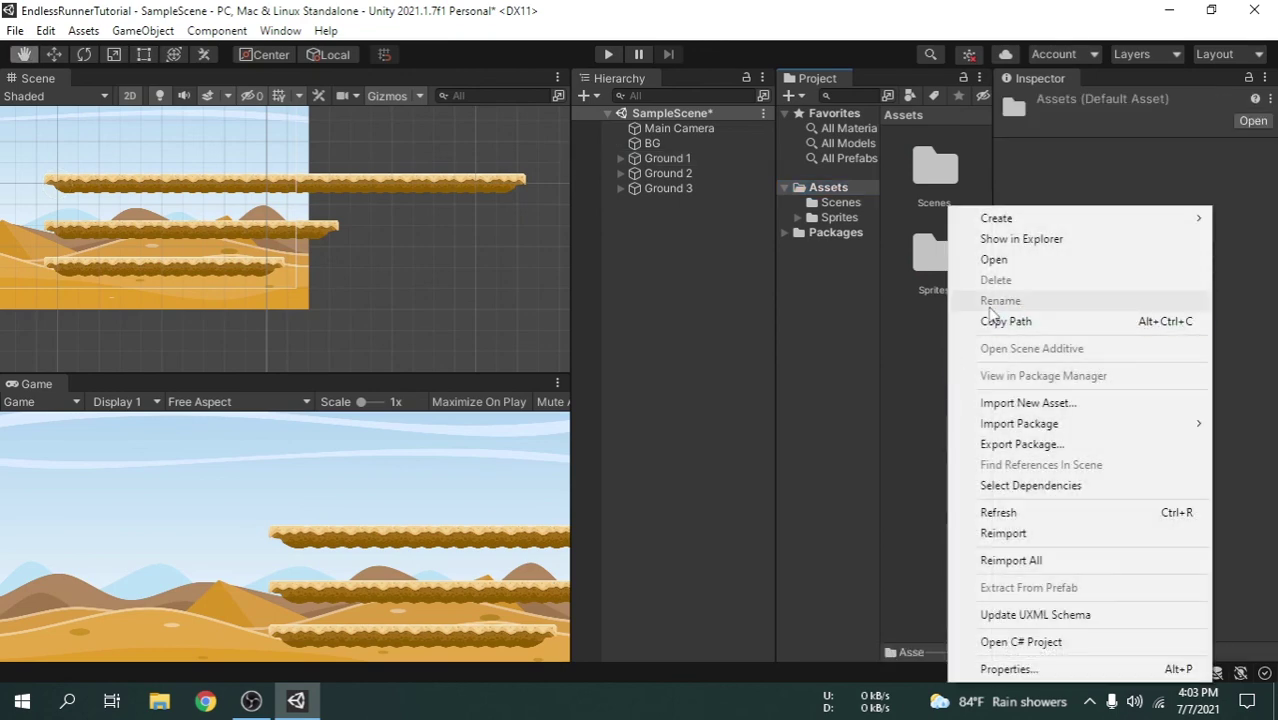
mouse_move(1059, 218)
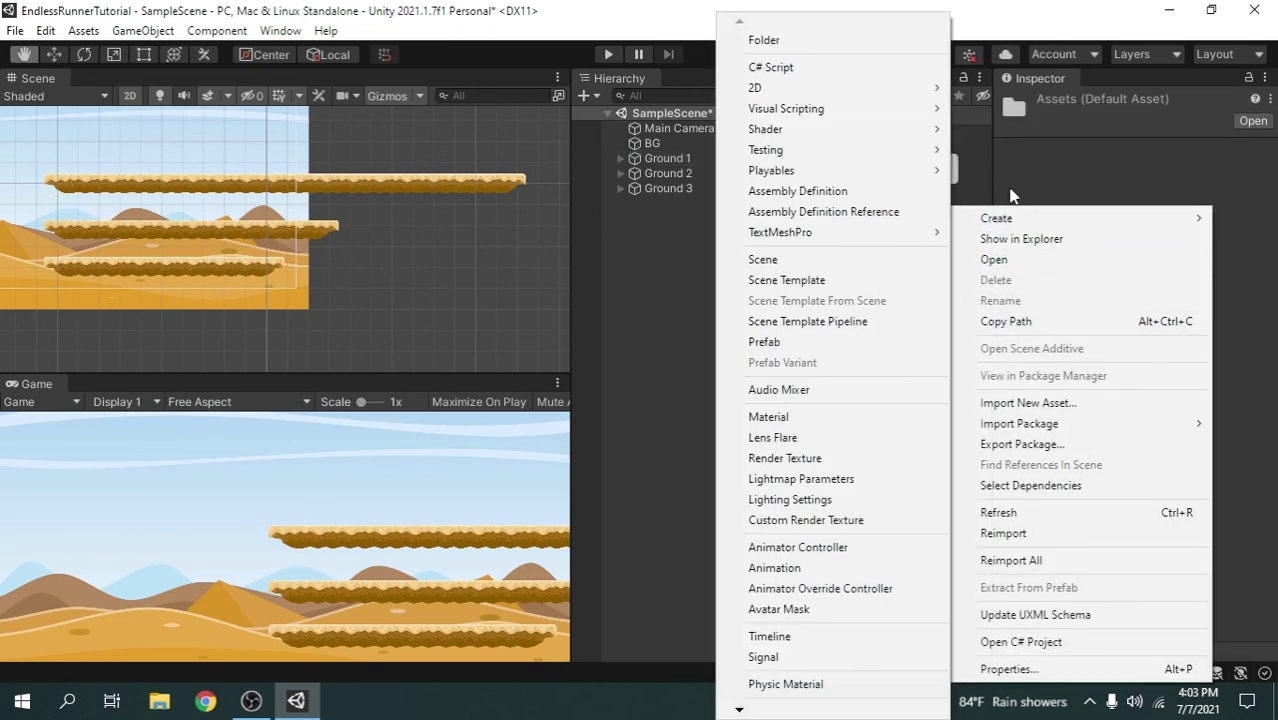
click(829, 44)
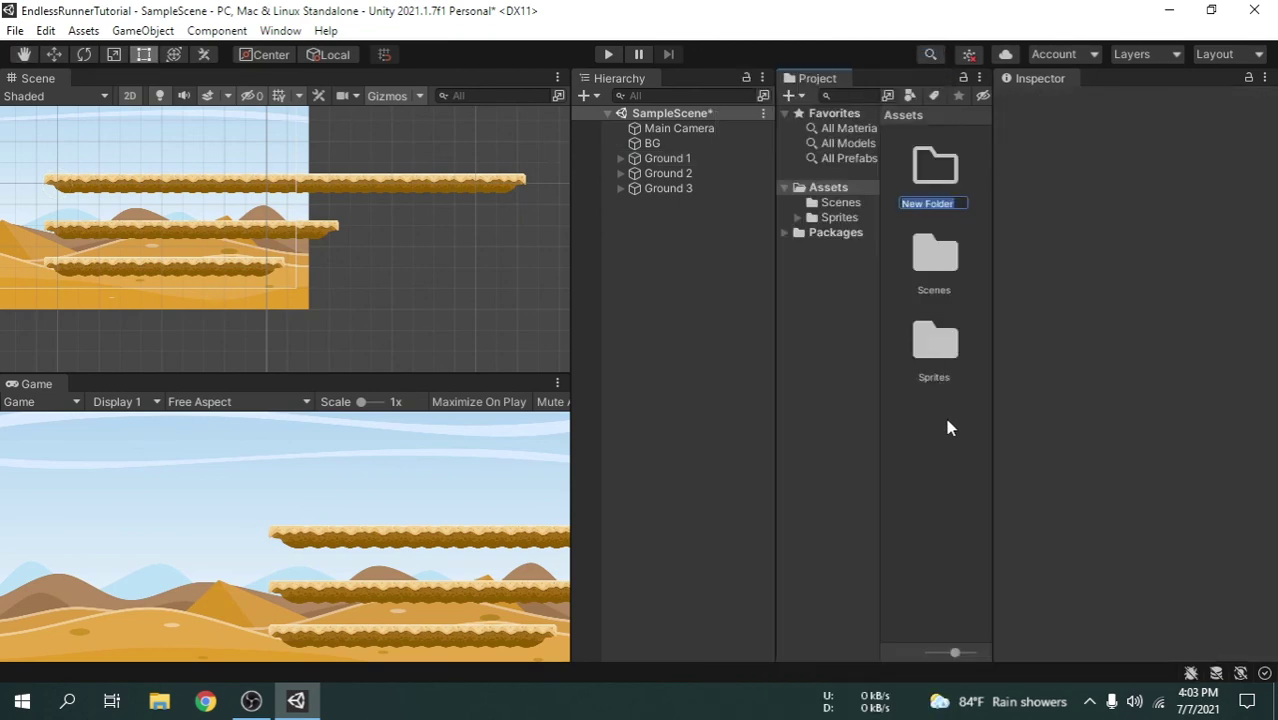
text(Prefabs)
key(Return)
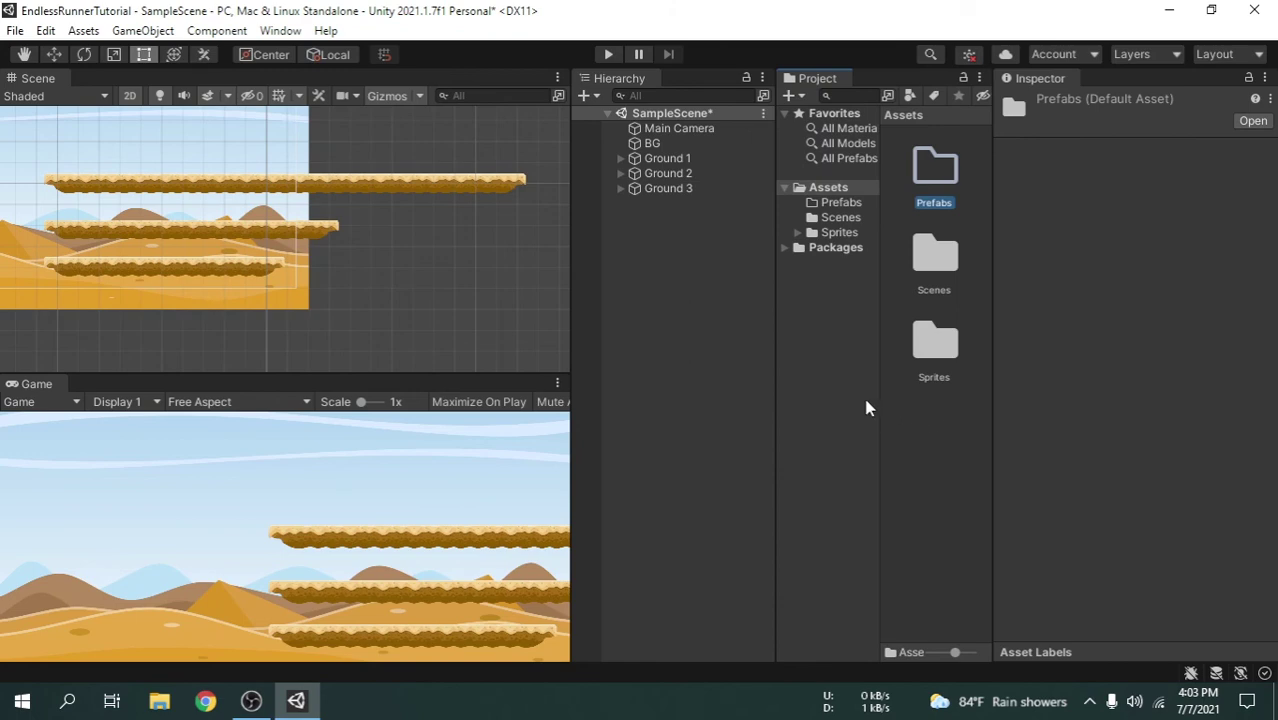
Drag Ground 1 into the Prefabs folder as a prefab, then delete it from the Hierarchy.
double_click(934, 168)
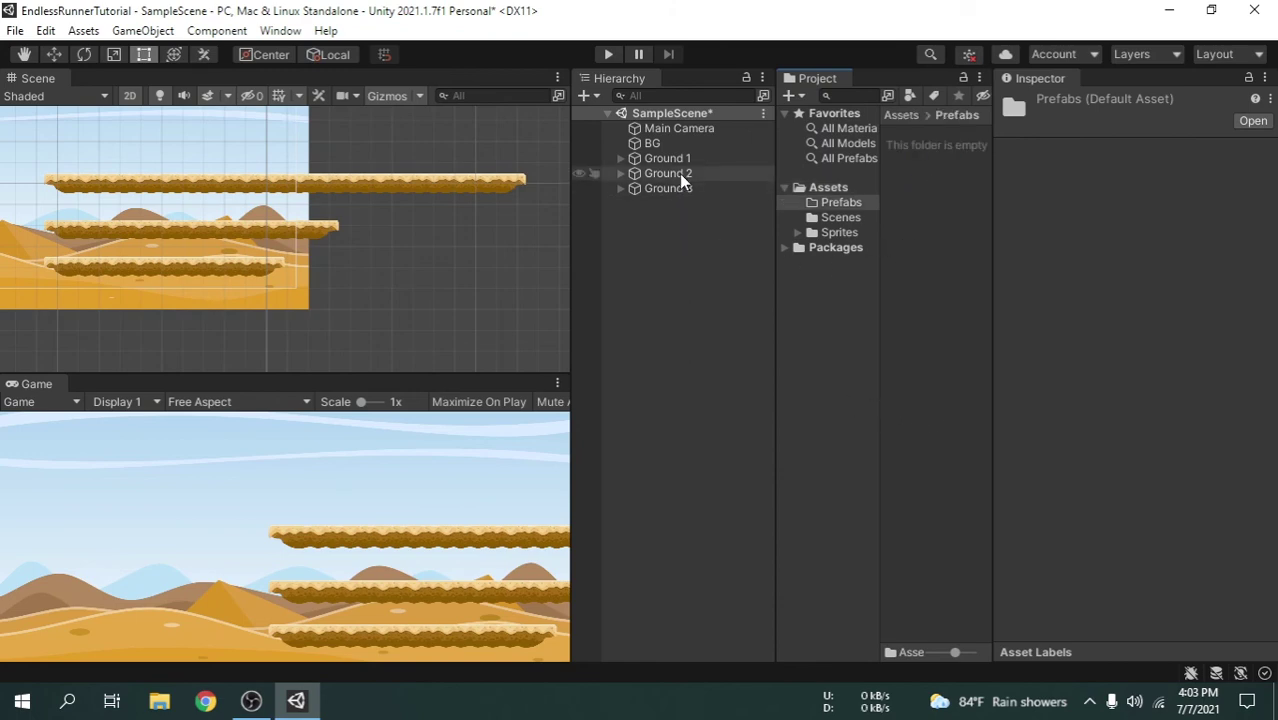
drag(683, 158, 928, 210)
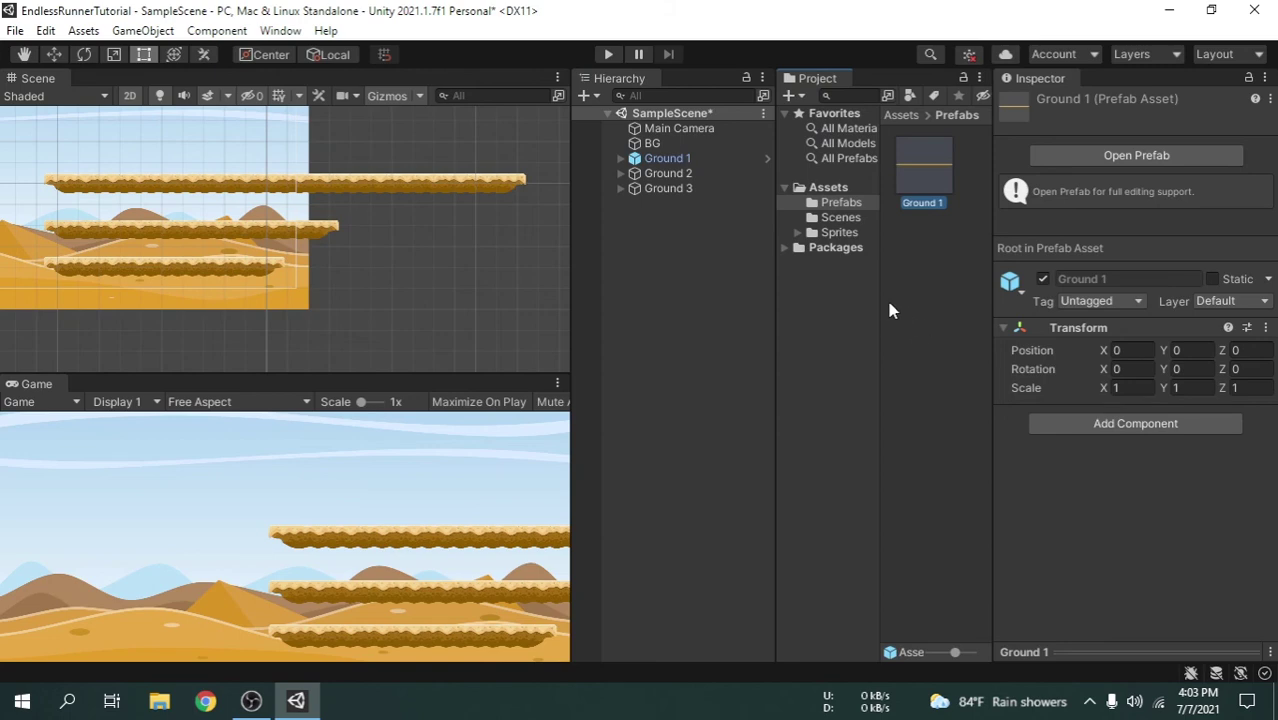
click(678, 157)
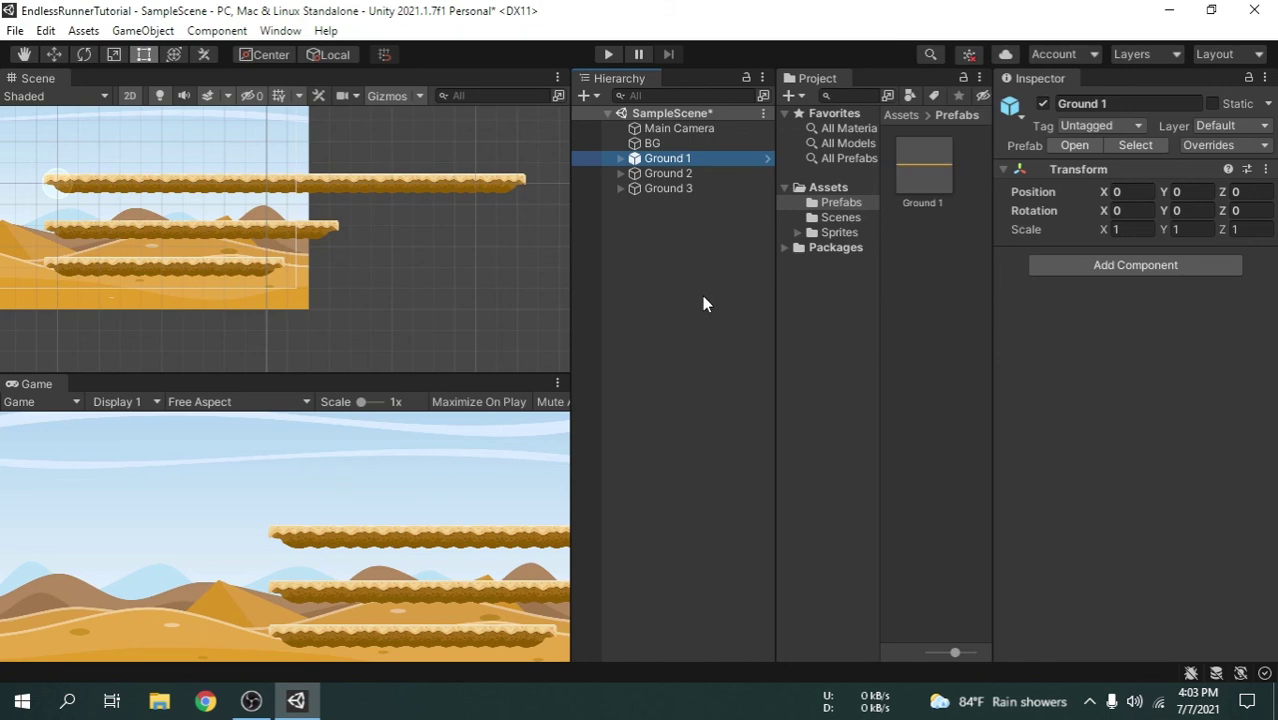
key(Delete)
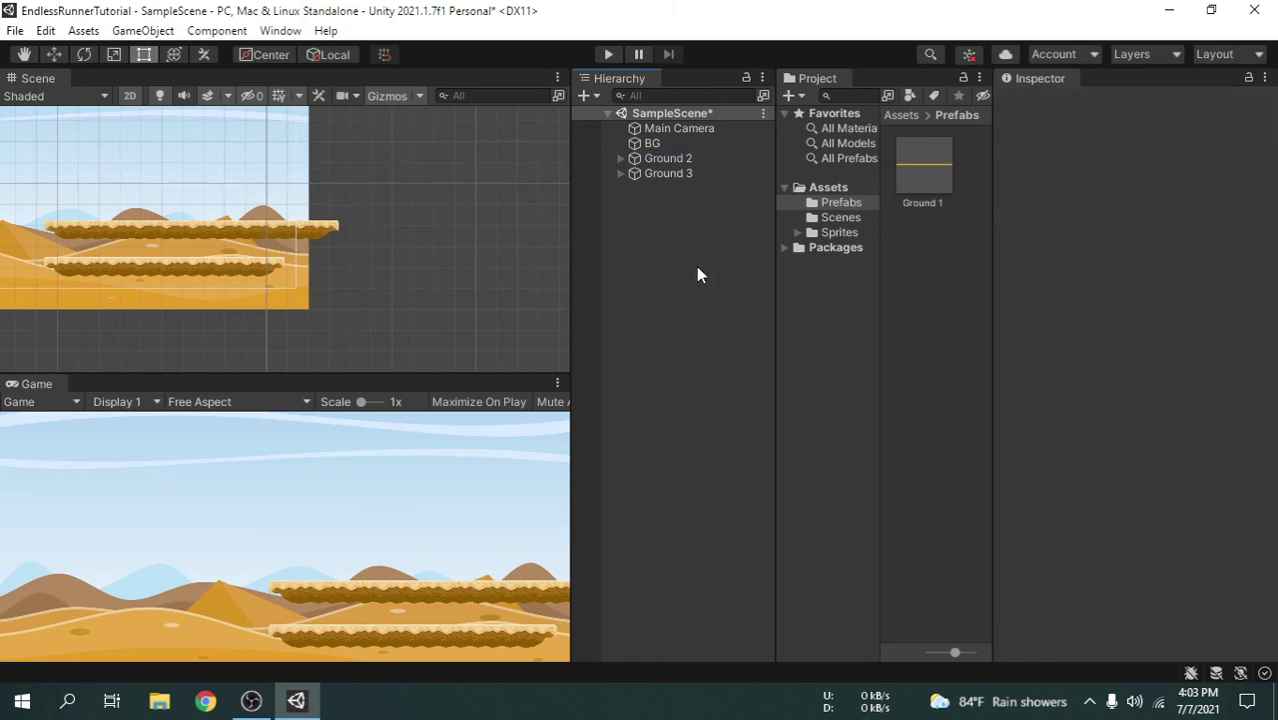
Save Ground 2 as a prefab in Prefabs and delete it from the scene.
click(698, 160)
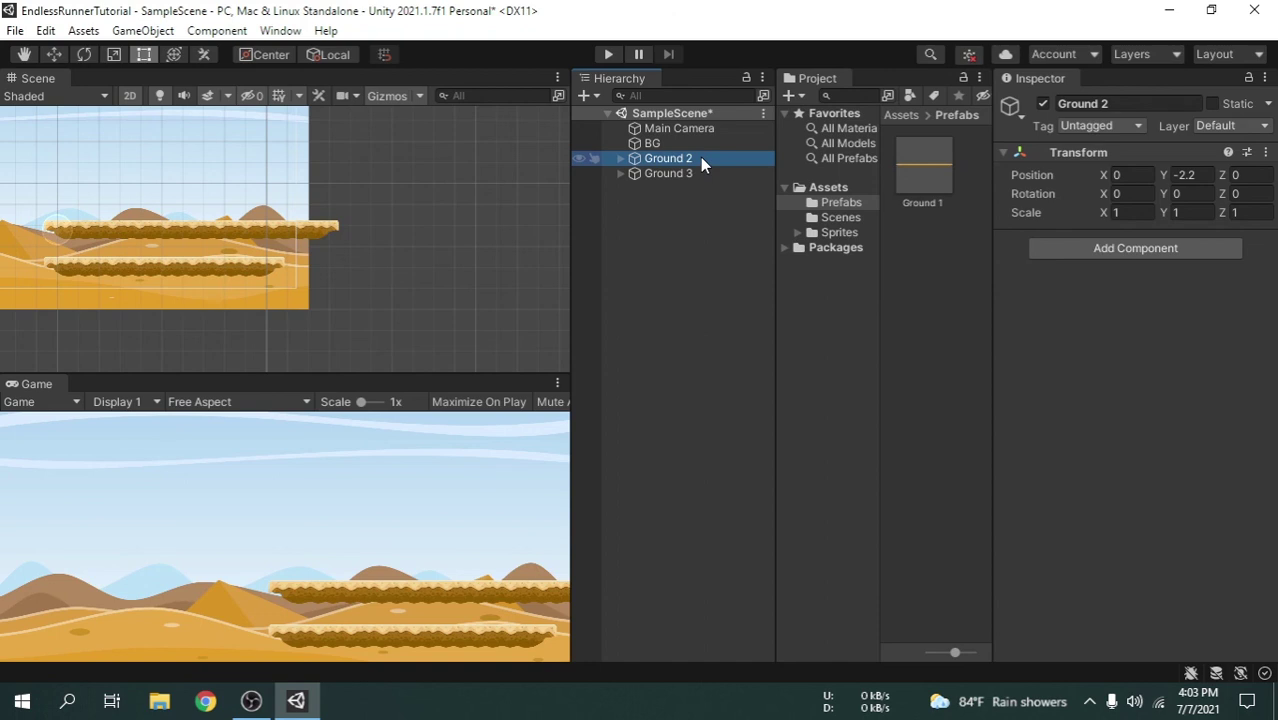
drag(700, 157, 942, 297)
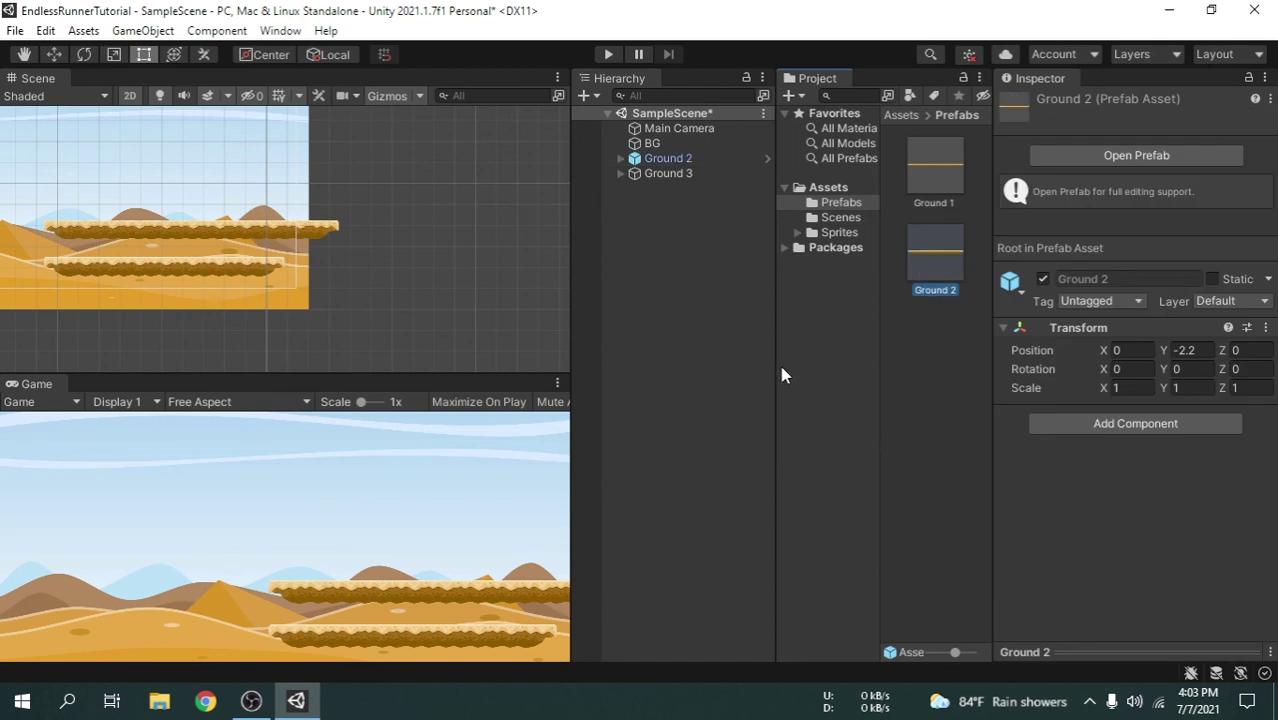
click(693, 158)
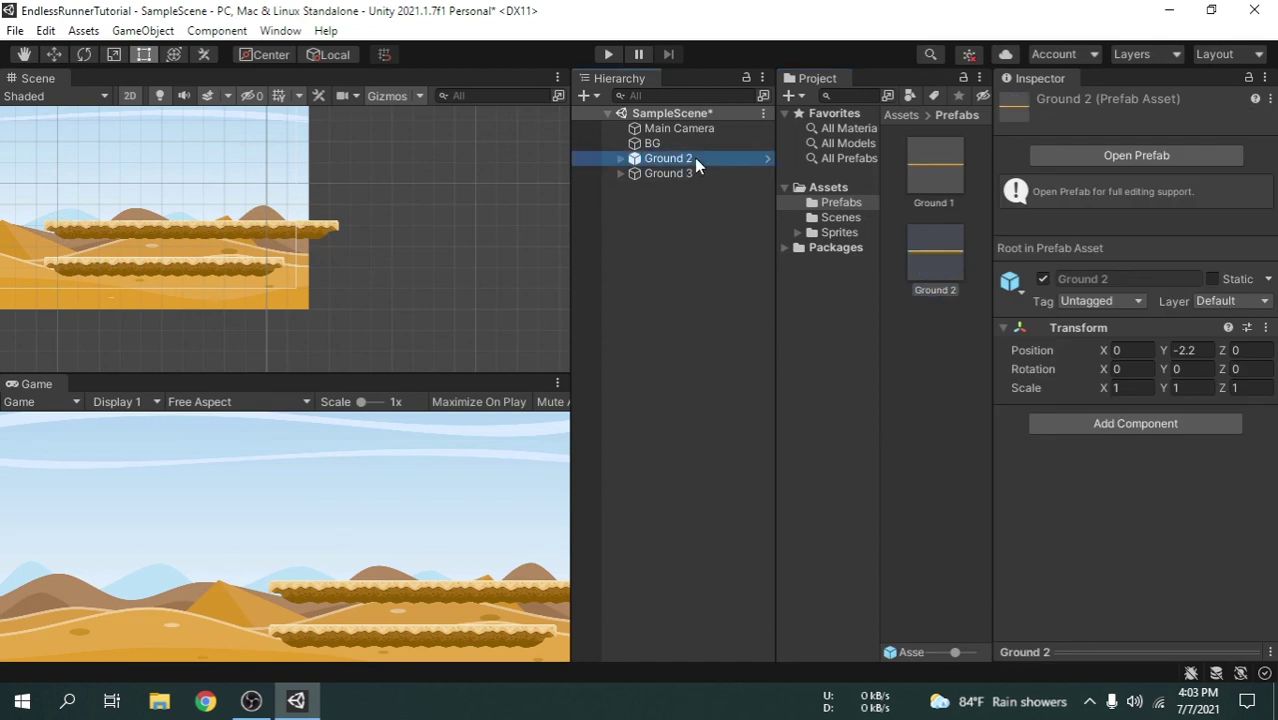
key(Delete)
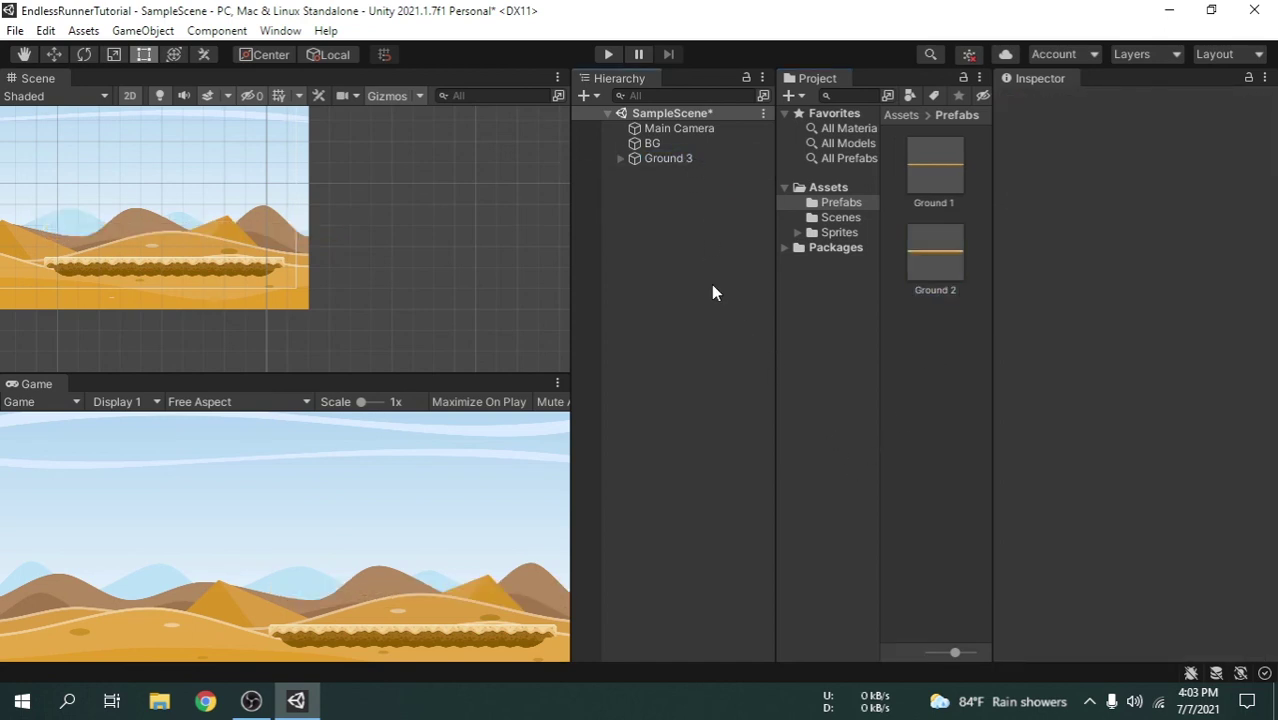
Save Ground 3 as a prefab in Prefabs and delete it from the scene.
click(659, 161)
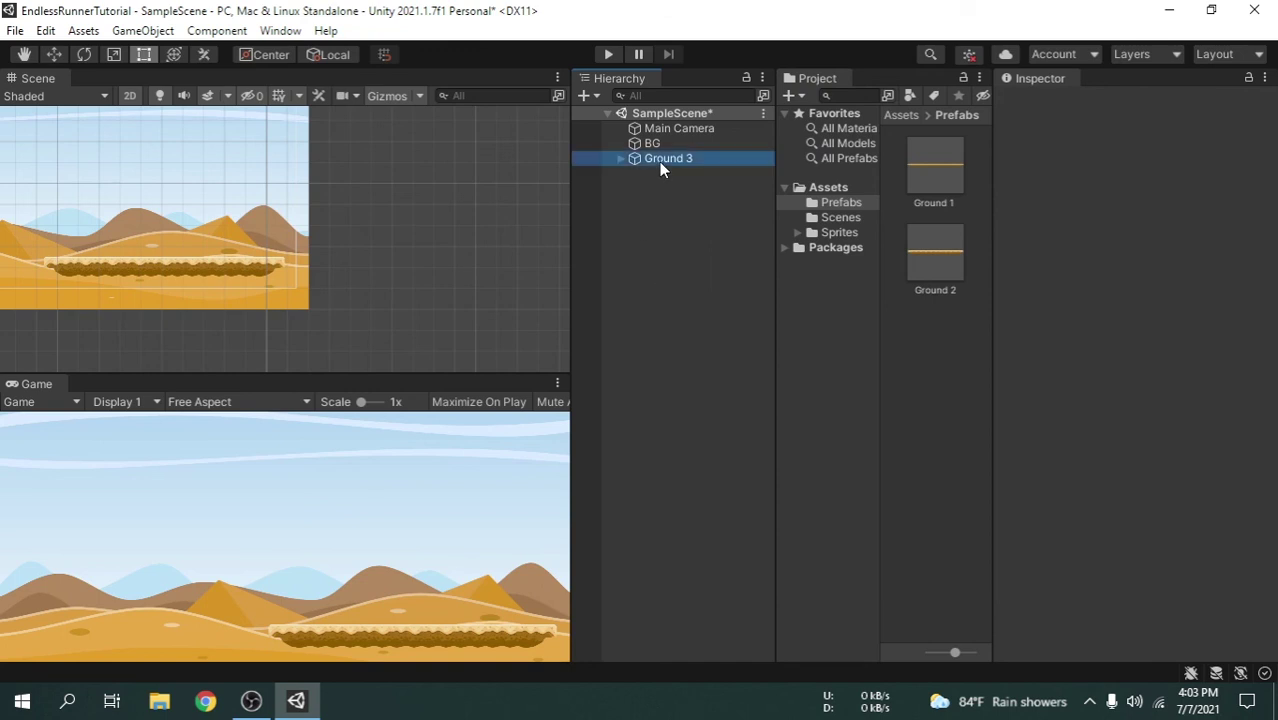
drag(659, 161, 933, 380)
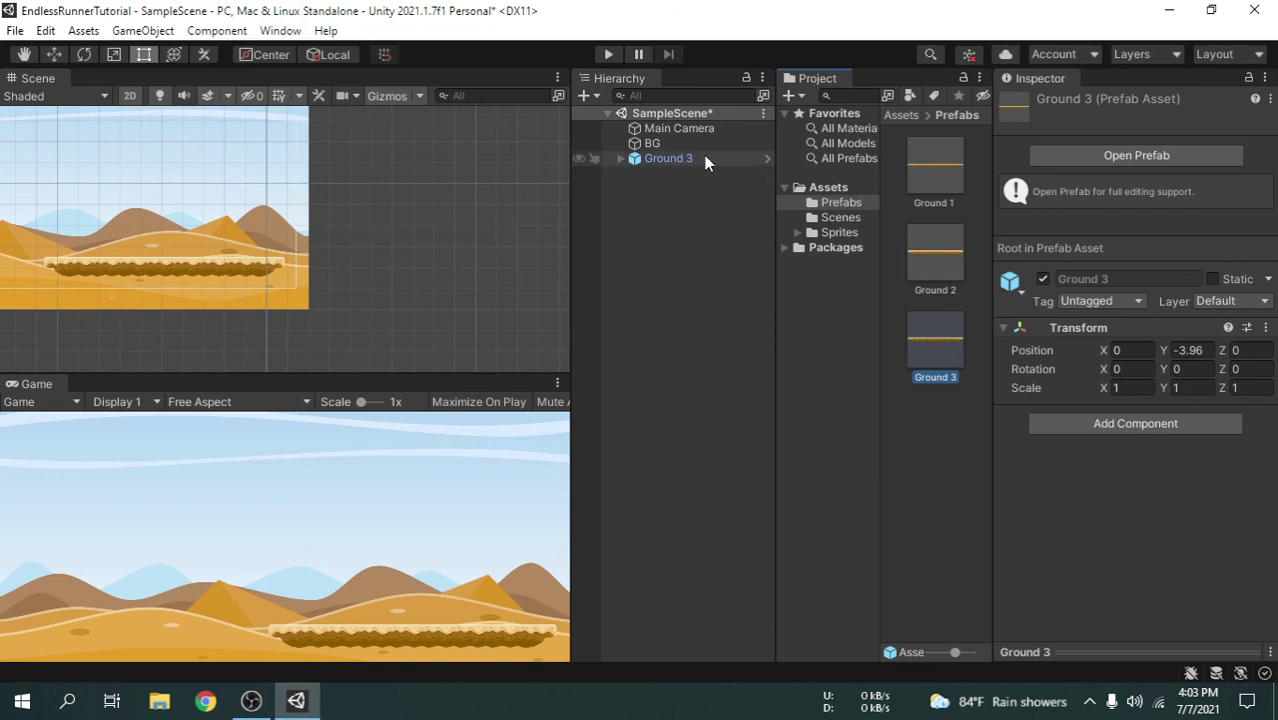
click(708, 158)
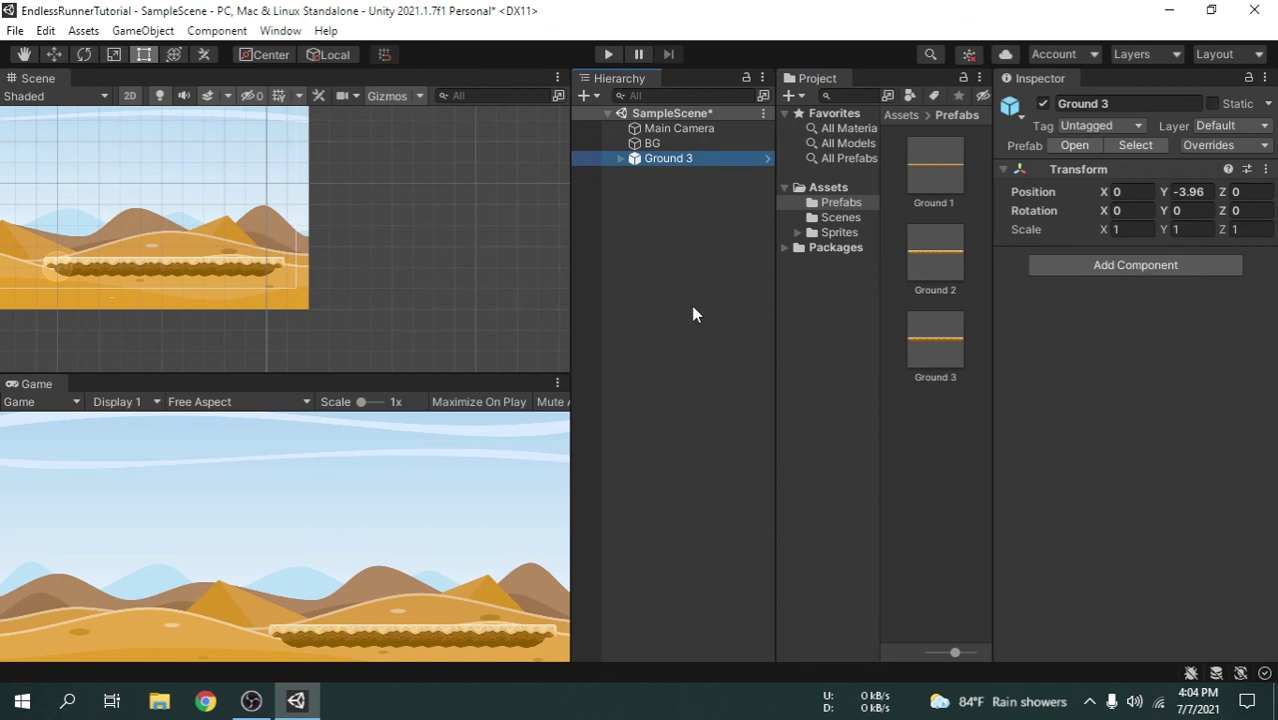
key(Delete)
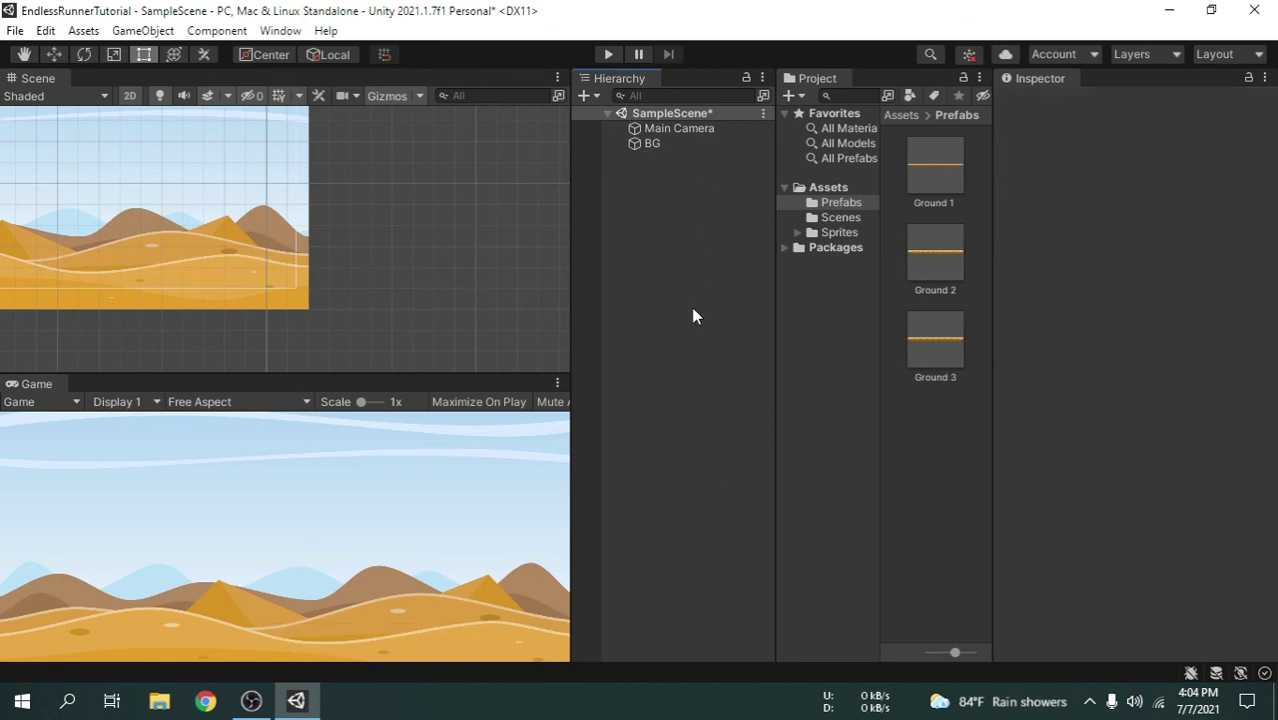
Drop a Ground 1 prefab instance into the scene and move it to about X -9.93, Y -4.17.
scroll(358, 266, down, 3)
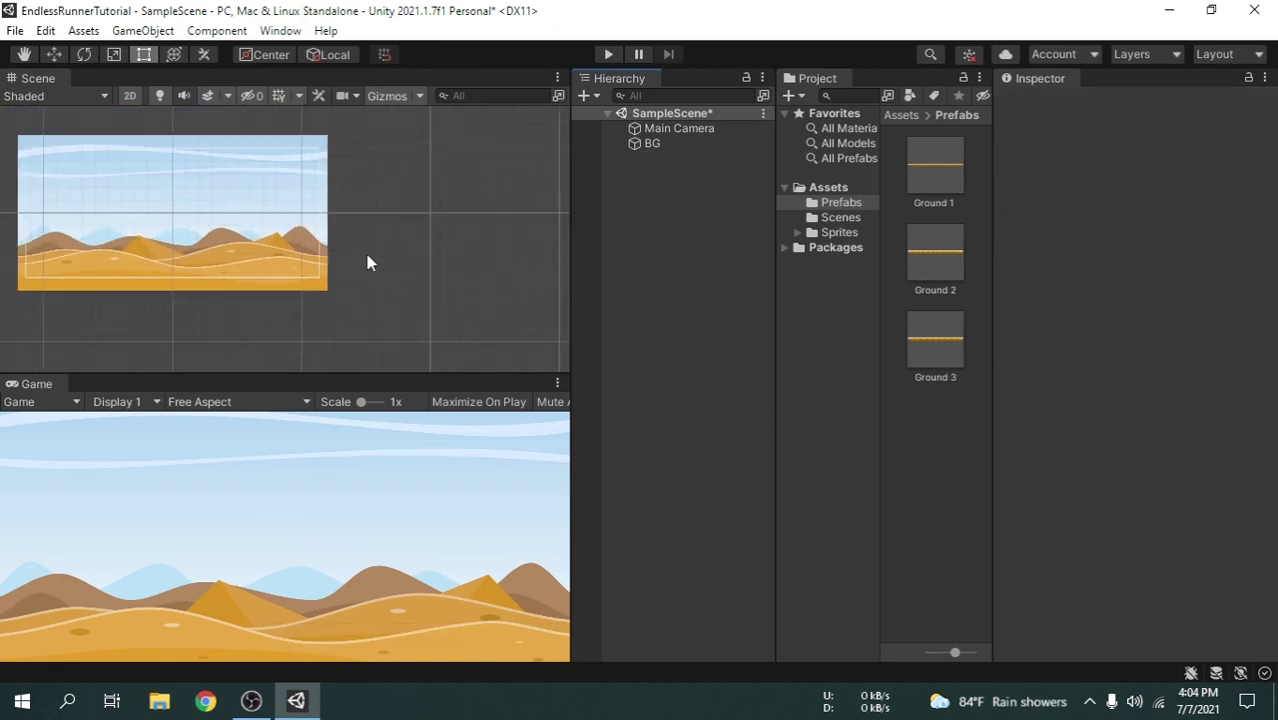
scroll(374, 295, up, 3)
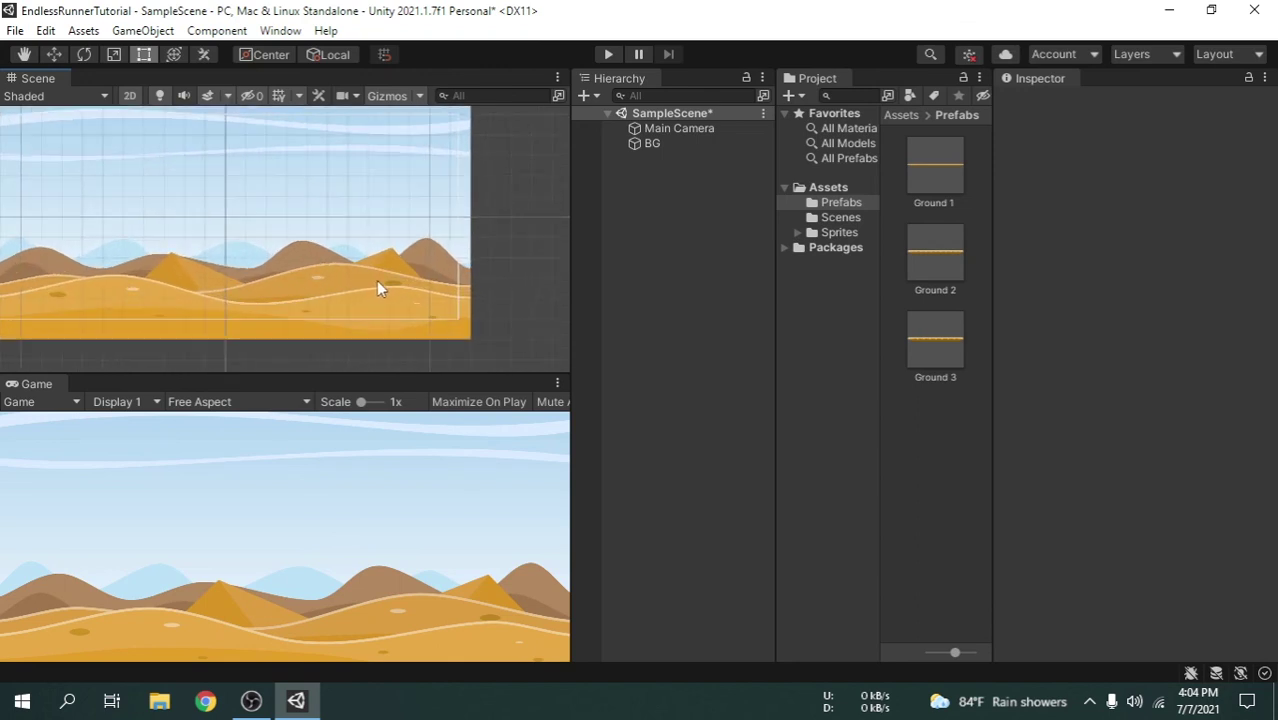
middle_drag(377, 285, 436, 306)
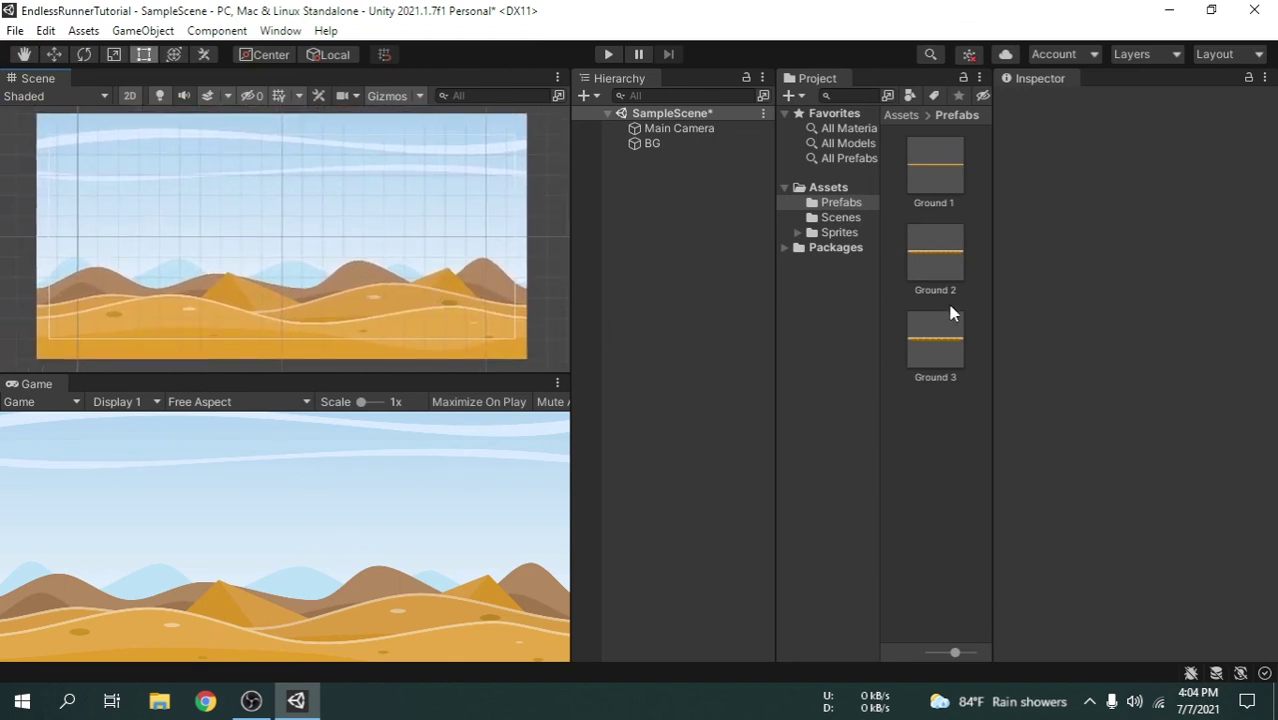
drag(950, 165, 681, 252)
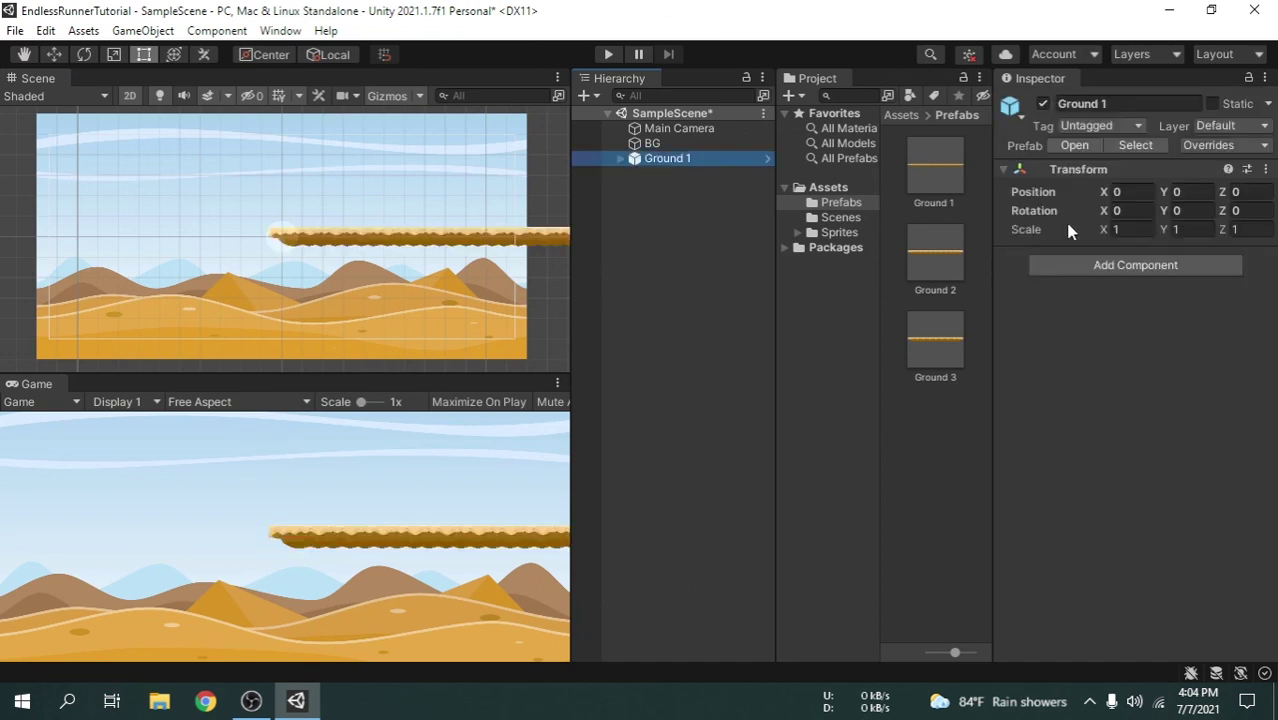
drag(1098, 191, 895, 200)
drag(1170, 195, 1036, 214)
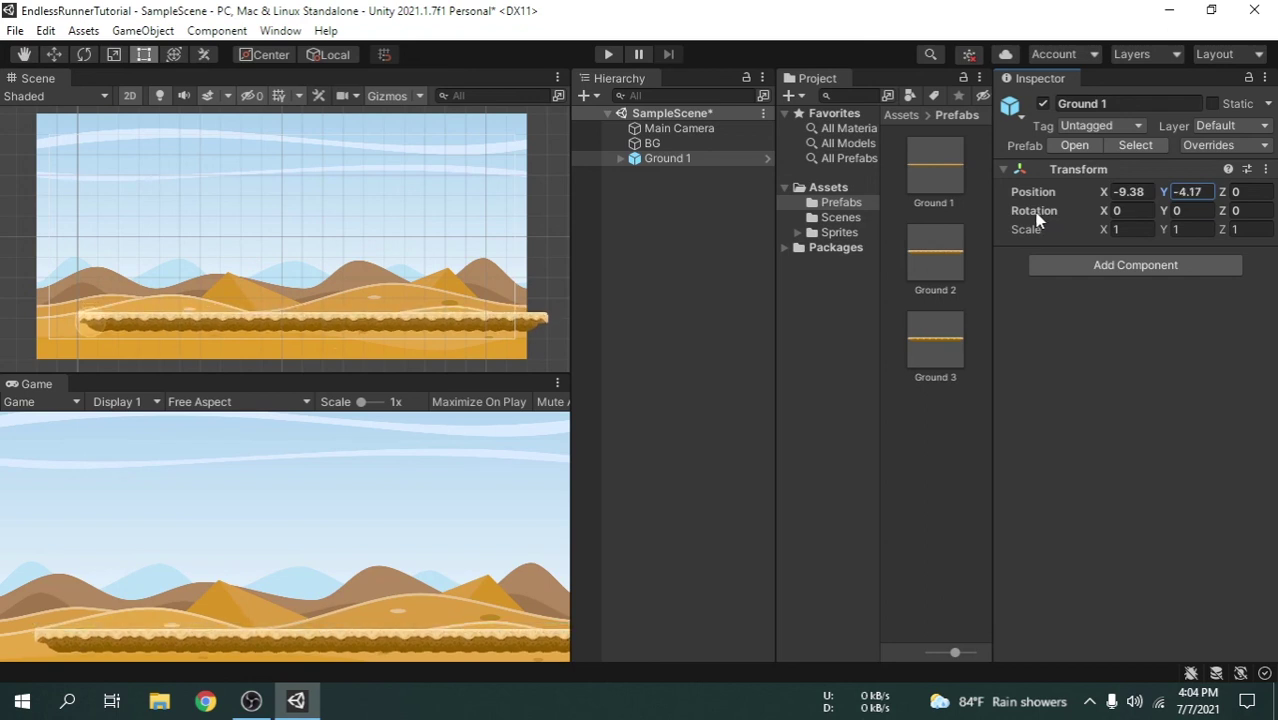